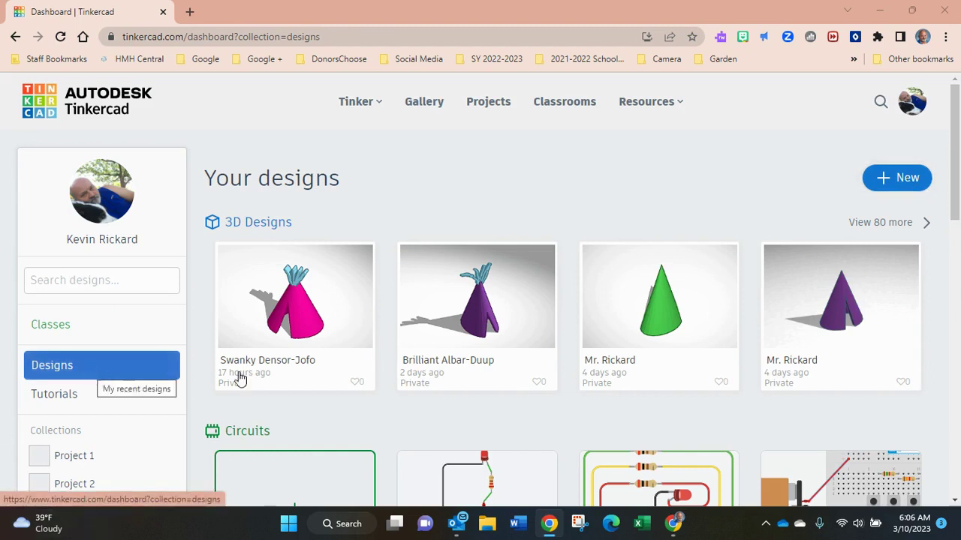
- Create a new 3D design from the dashboard
left_click(908, 185)
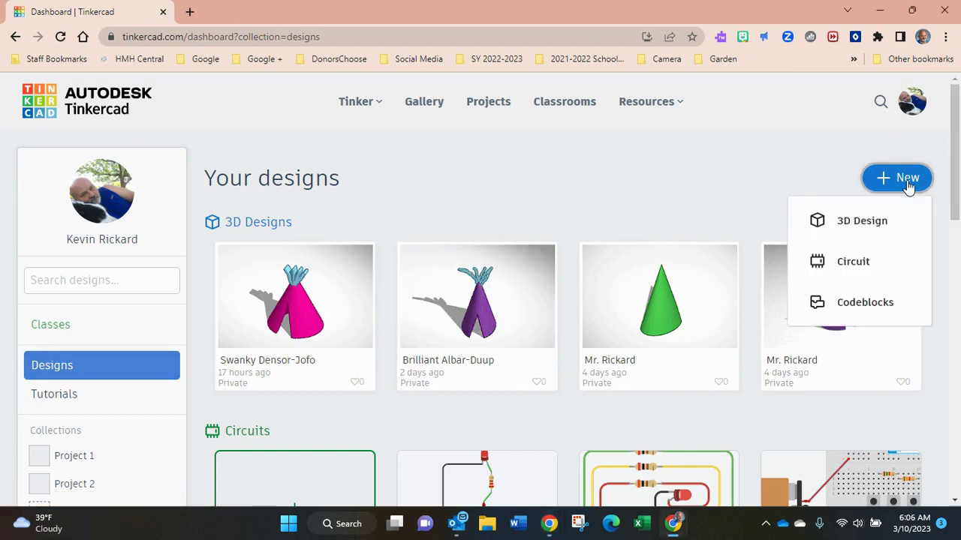
left_click(863, 220)
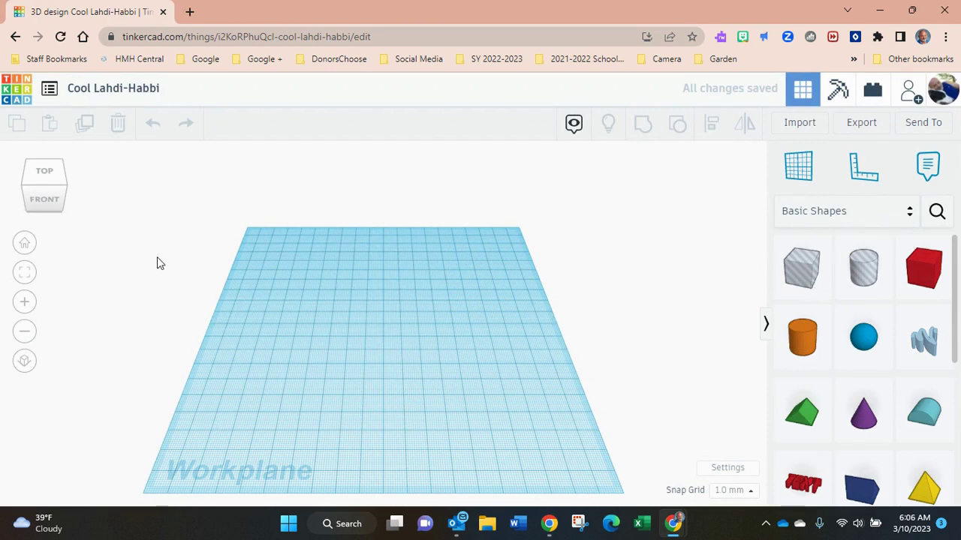
- Place two solid cylinders near the middle of the workplane, the second behind and to the right of the first
mouse_move(47, 206)
left_mouse_down()
mouse_move(47, 183)
mouse_move(45, 198)
left_mouse_up()
left_click(47, 199)
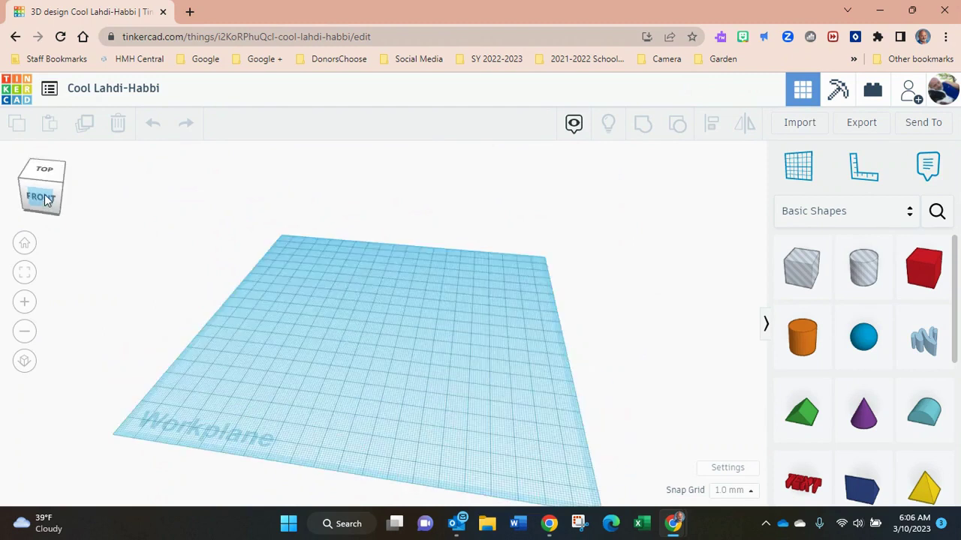
left_click(44, 199)
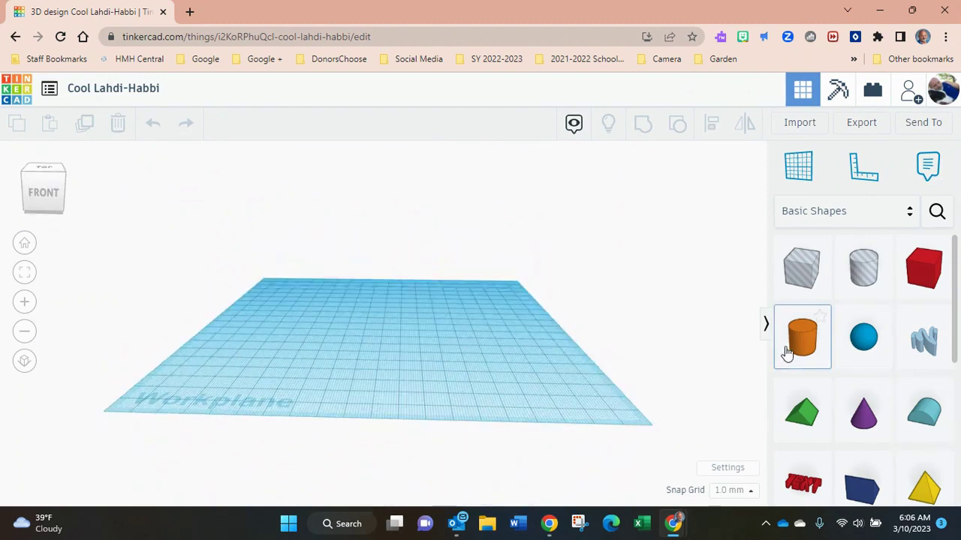
left_click_drag(786, 353, 340, 328)
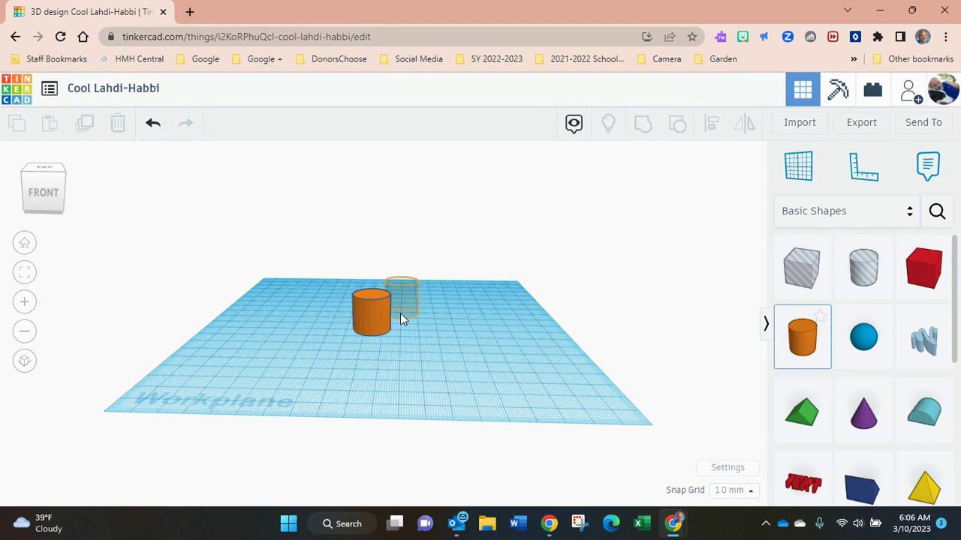
left_click(400, 313)
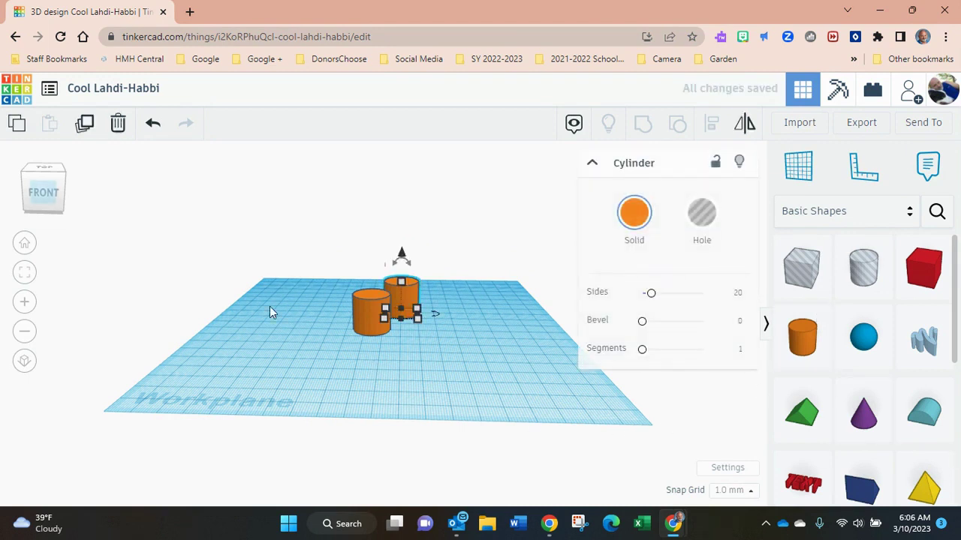
- Move the second cylinder along the workplane by about 28 mm and 15 mm, keeping it beside the first cylinder
left_click(65, 200)
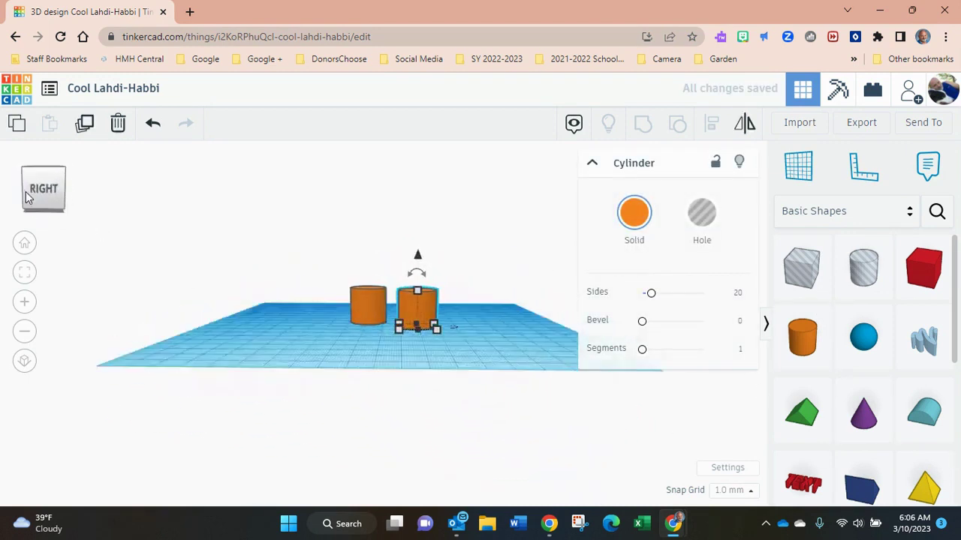
left_click(35, 203)
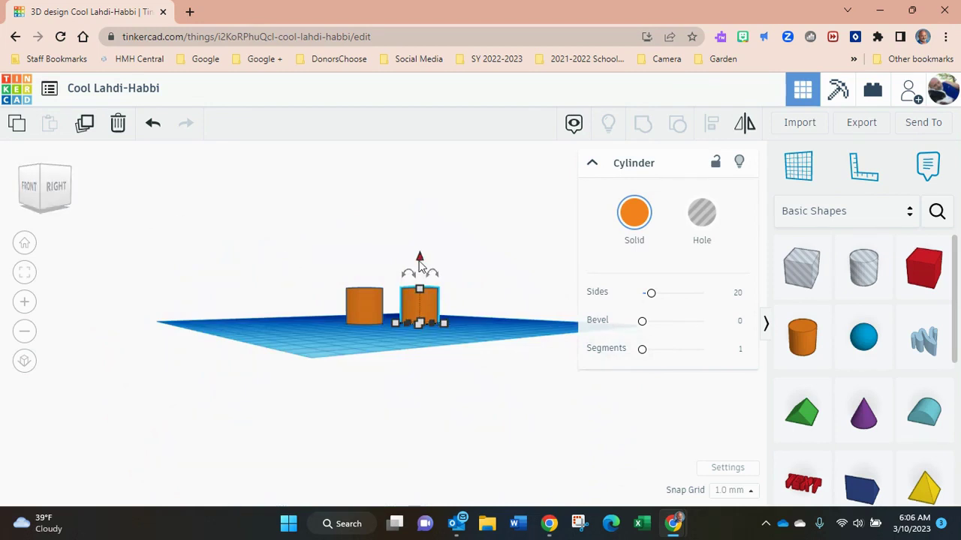
mouse_move(420, 262)
left_mouse_down()
mouse_move(413, 214)
mouse_move(417, 295)
mouse_move(402, 305)
mouse_move(410, 264)
left_mouse_up()
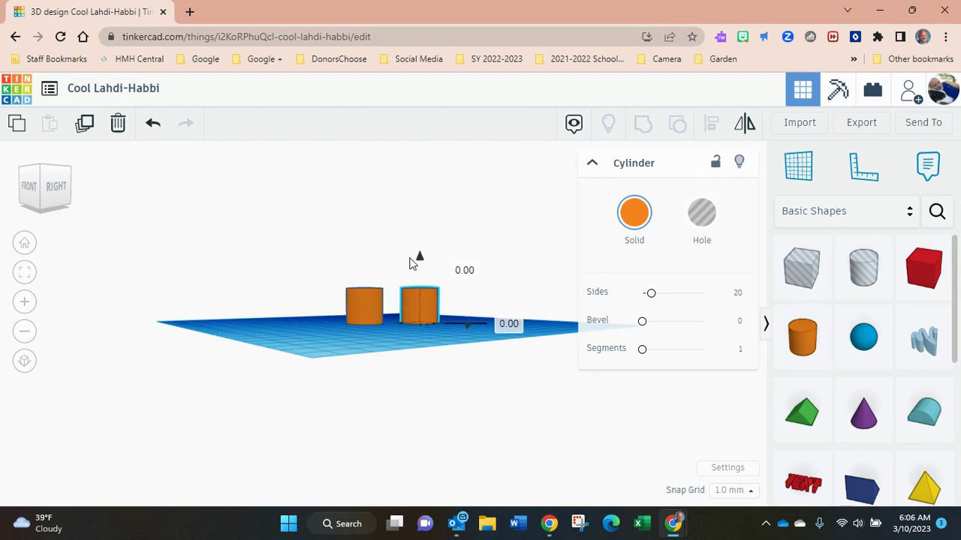
left_click_drag(410, 263, 411, 264)
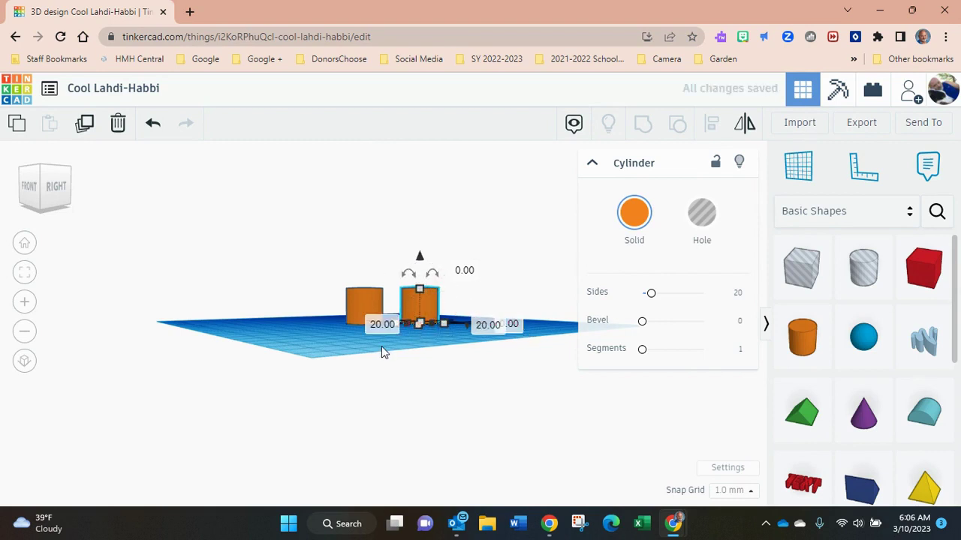
left_click_drag(410, 306, 395, 306)
- Examine the placement of the two cylinders from above, from beneath the workplane and from the front
left_click(50, 205)
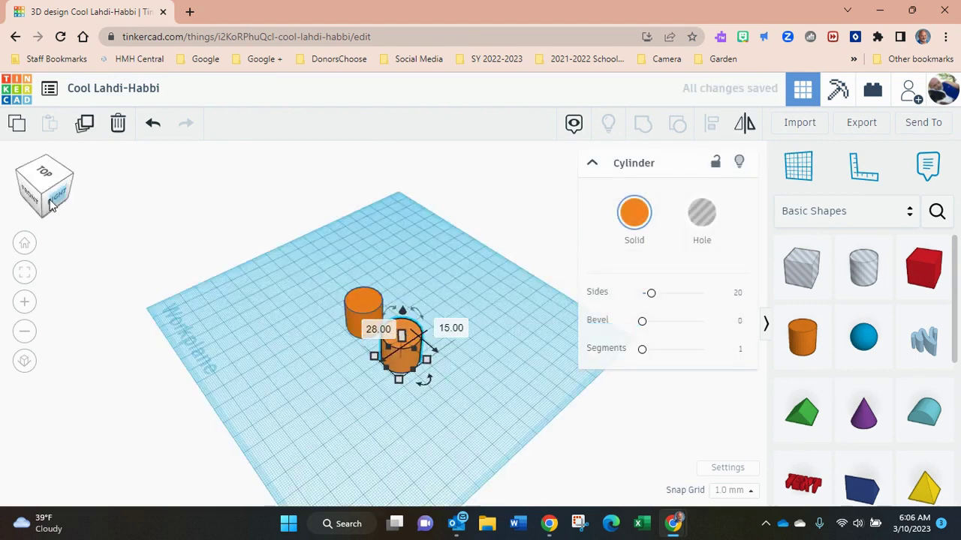
left_click(51, 205)
left_click(53, 207)
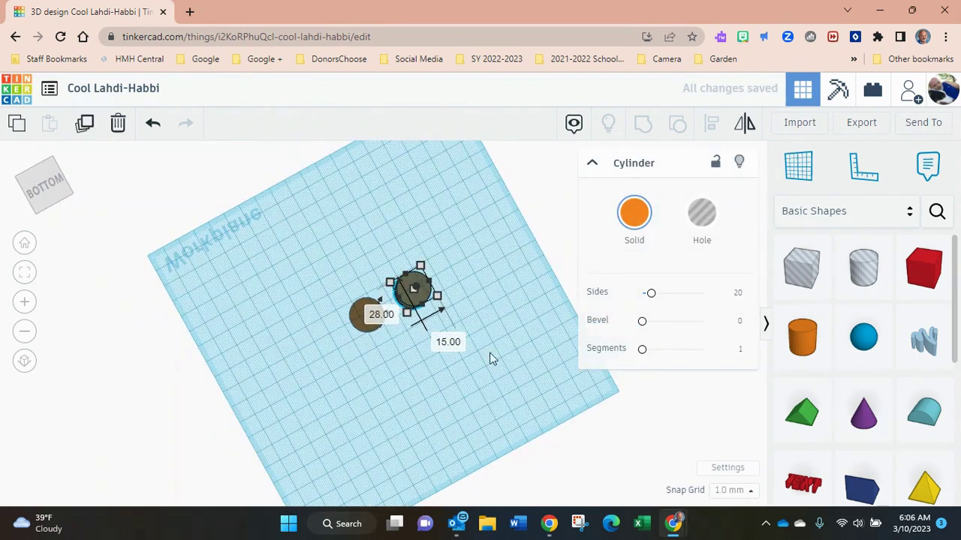
left_click(214, 405)
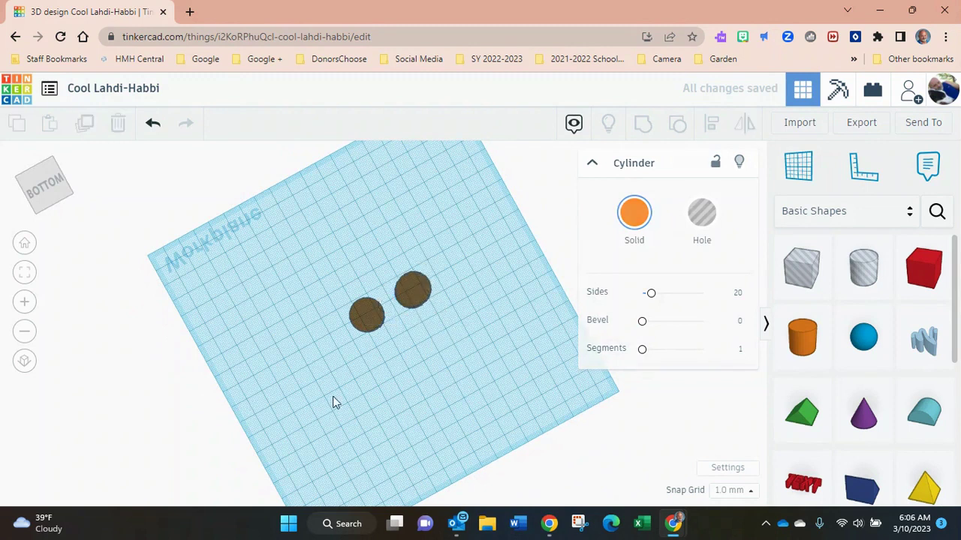
left_click(407, 292)
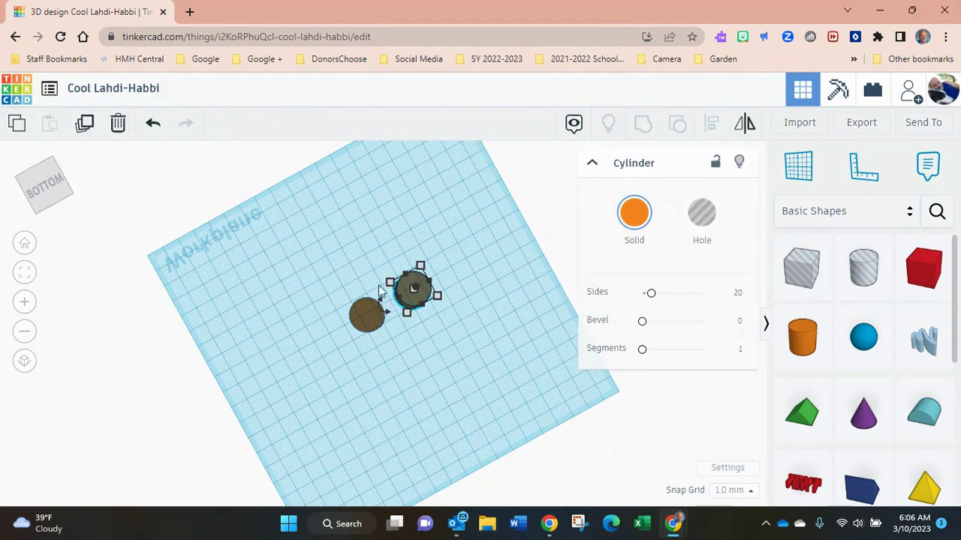
left_click(36, 193)
left_click(39, 197)
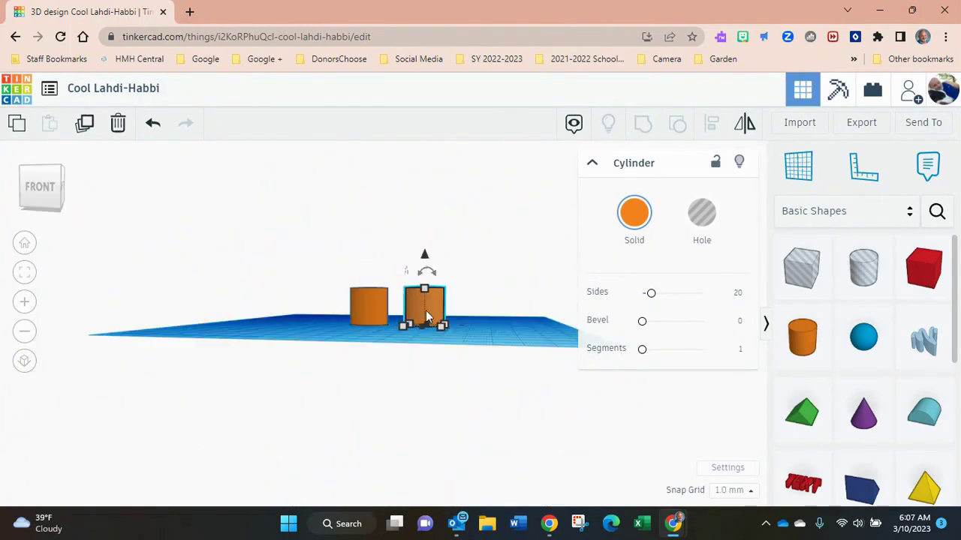
- Try tilting the second cylinder by 65° in the front view and undo the rotation
left_click_drag(426, 268, 426, 262)
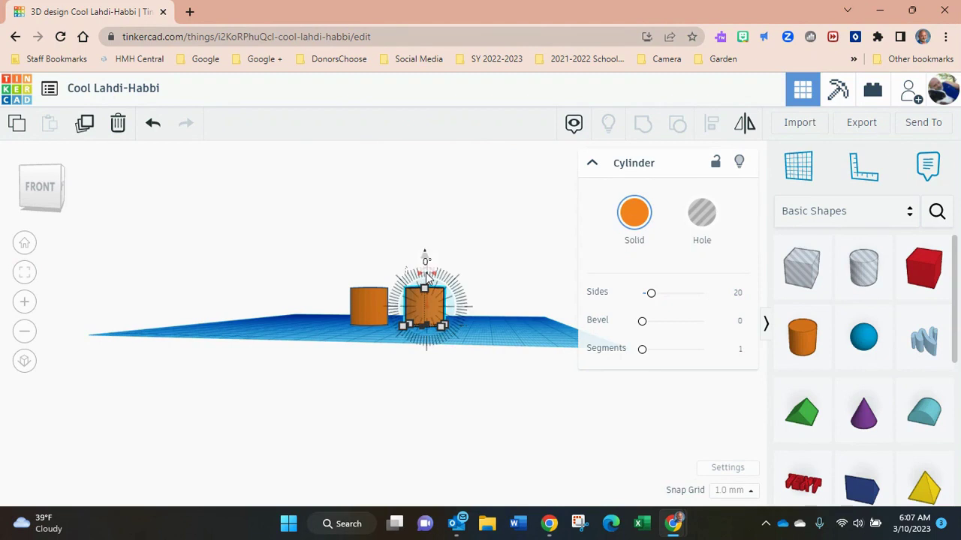
left_click(427, 282)
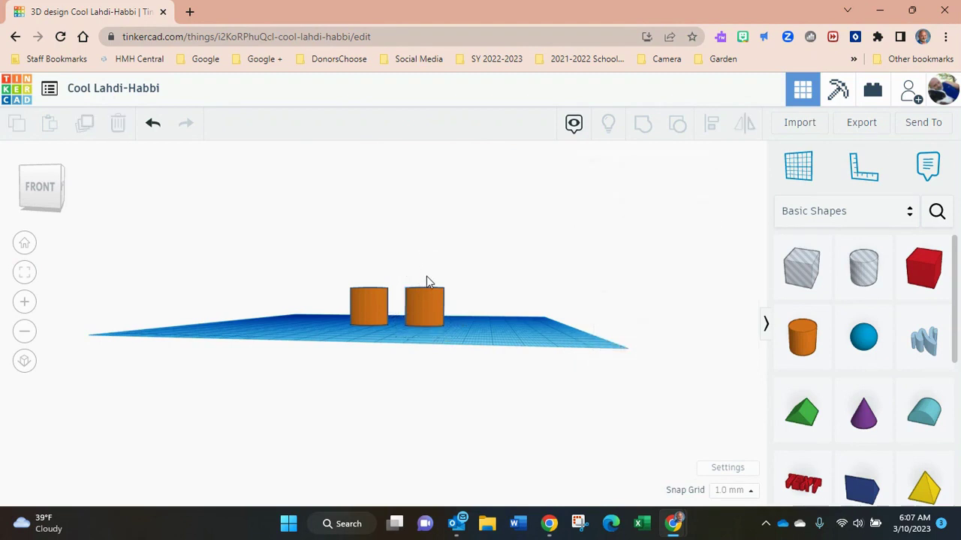
left_click(428, 300)
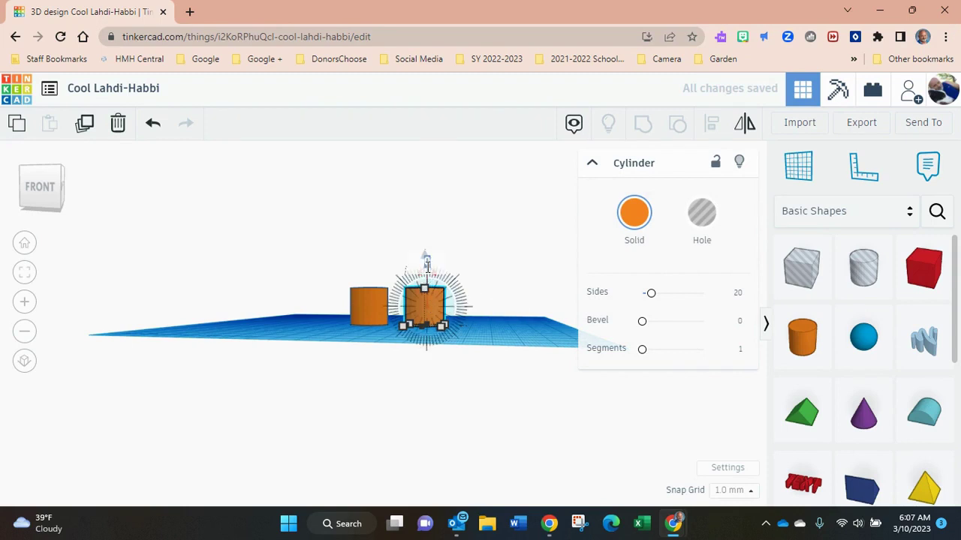
left_click_drag(426, 264, 432, 293)
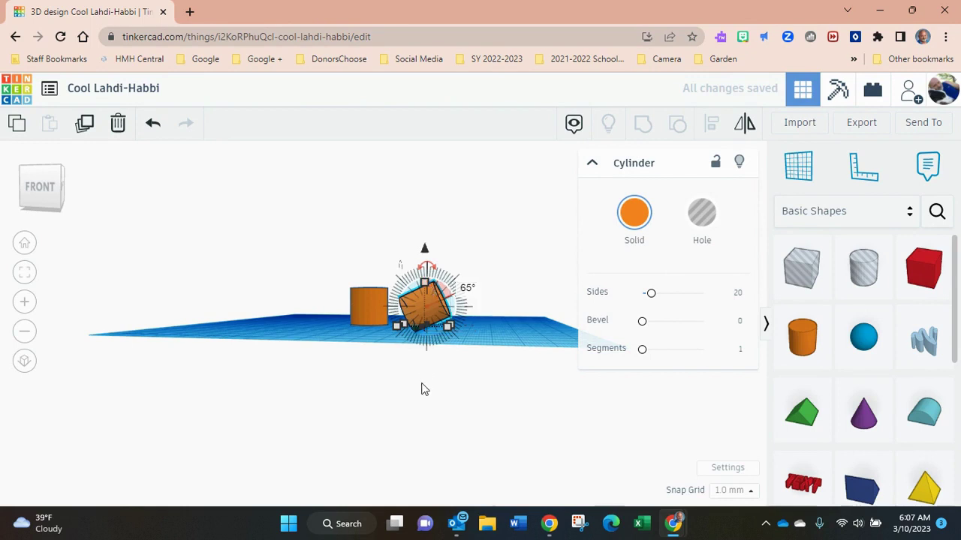
left_click(154, 127)
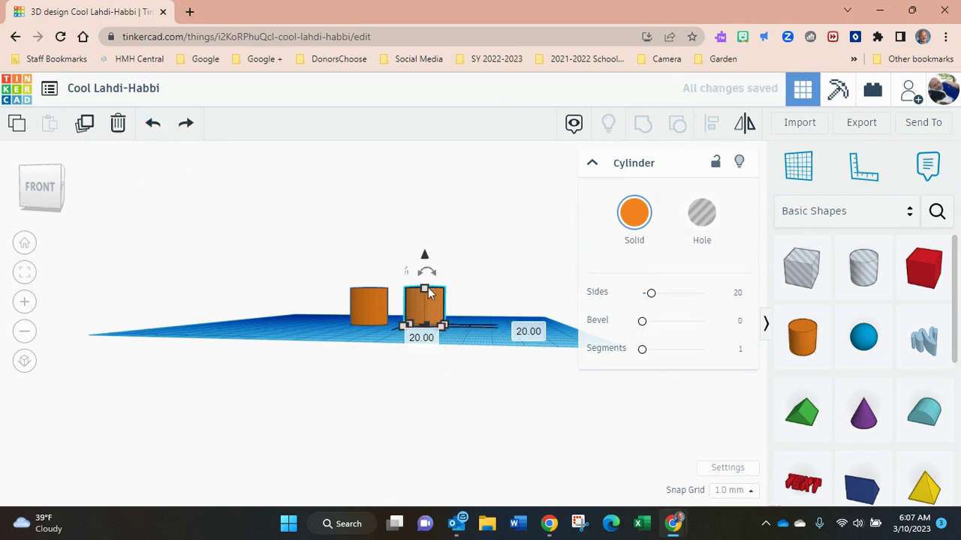
- Enlarge the second cylinder's base to 44 mm in both directions and narrow its width to 36 mm
mouse_move(425, 291)
left_mouse_down()
mouse_move(427, 200)
mouse_move(425, 286)
left_mouse_up()
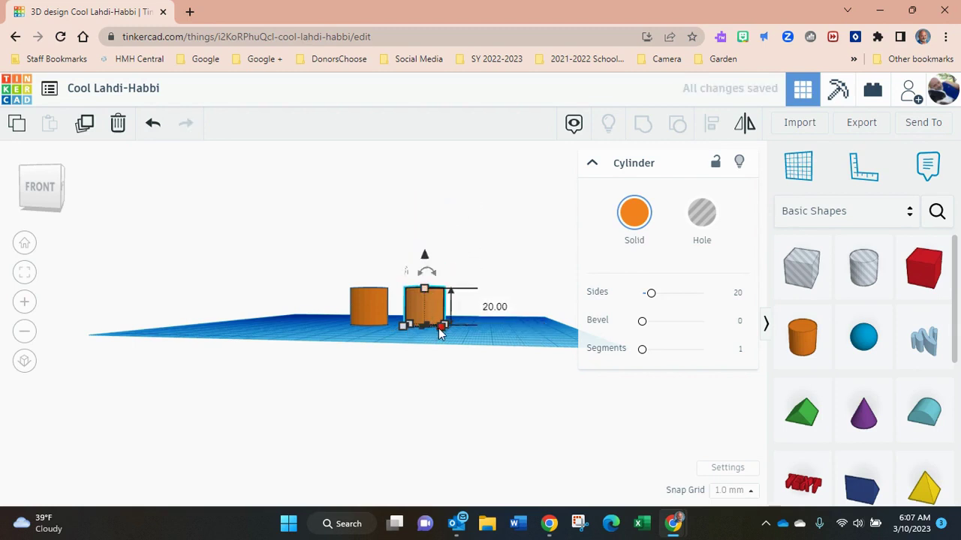
left_click(41, 168)
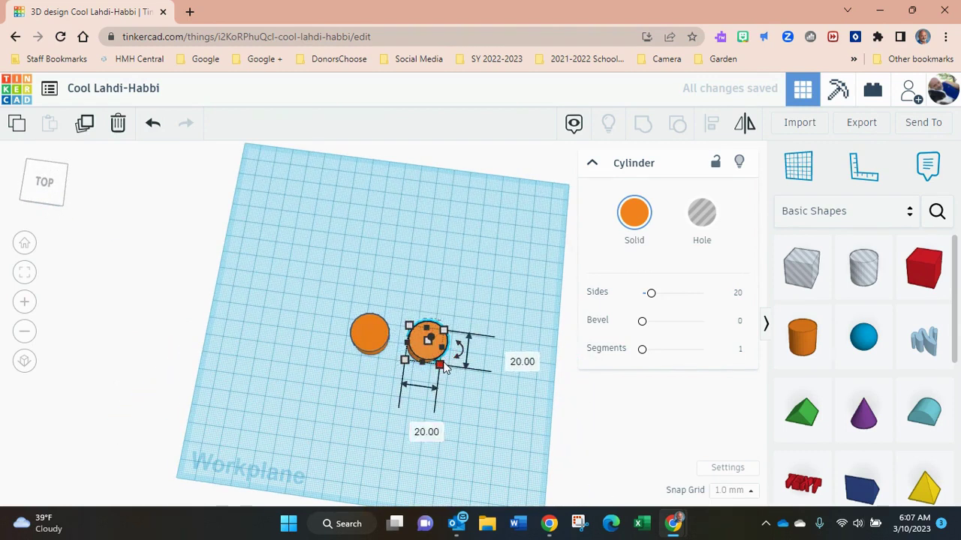
left_click_drag(441, 366, 480, 418)
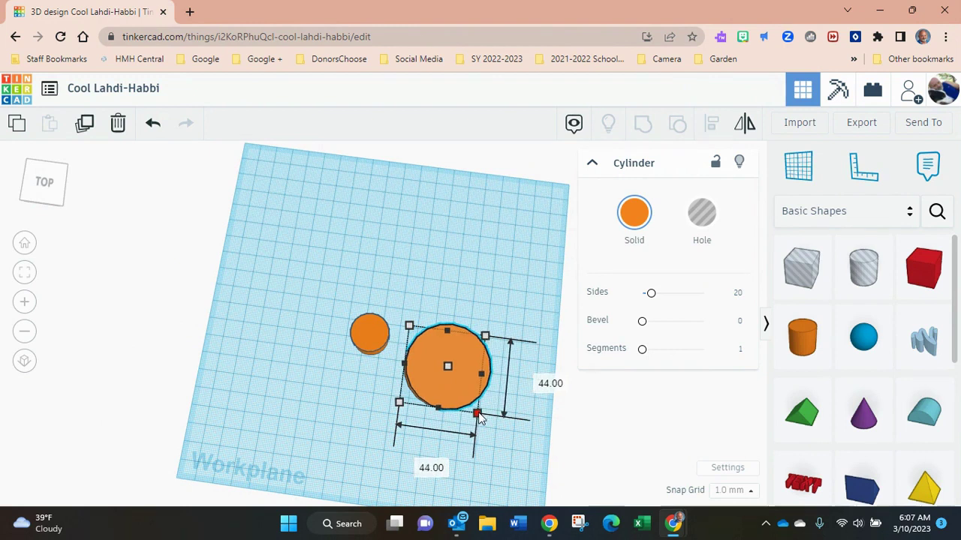
mouse_move(483, 373)
left_mouse_down()
mouse_move(455, 369)
mouse_move(467, 370)
left_mouse_up()
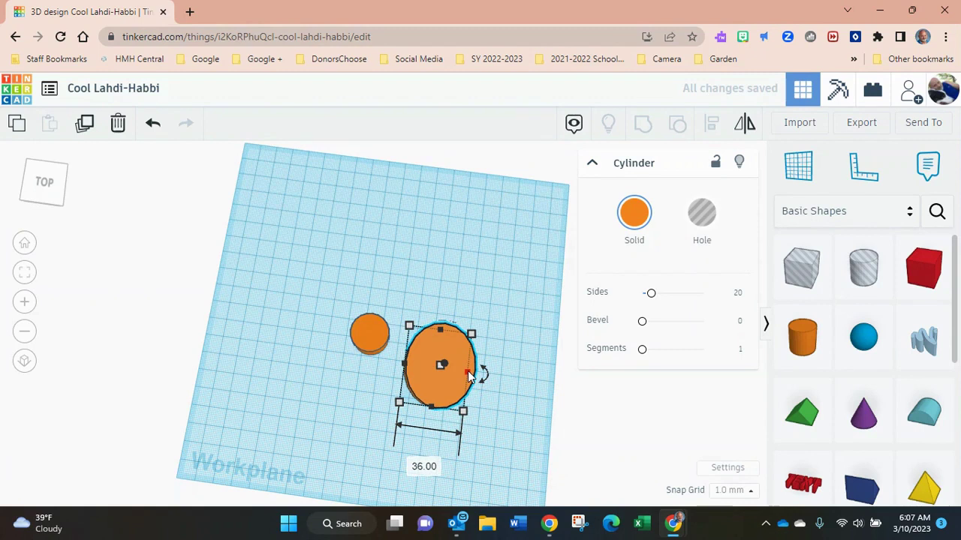
- Move the small cylinder about 49 mm left and 69 mm back, near the far corner of the workplane
left_click(24, 248)
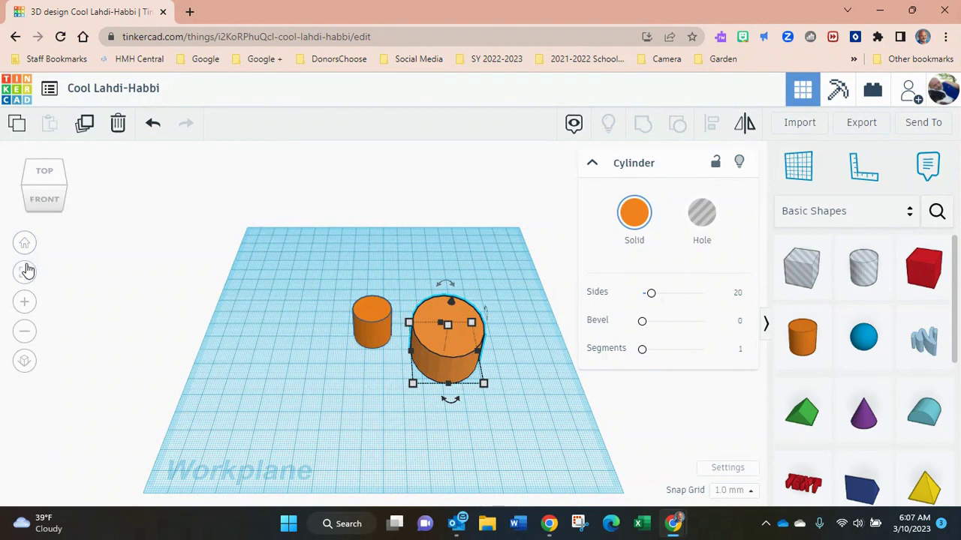
left_click_drag(364, 327, 292, 253)
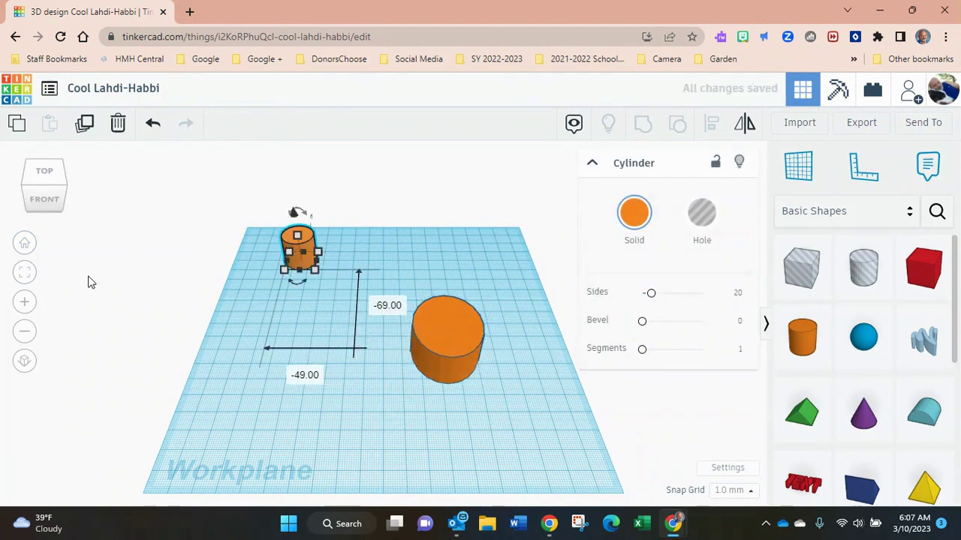
- Inspect each cylinder up close, compare the orthographic and perspective projections, and return to the home view
left_click(24, 275)
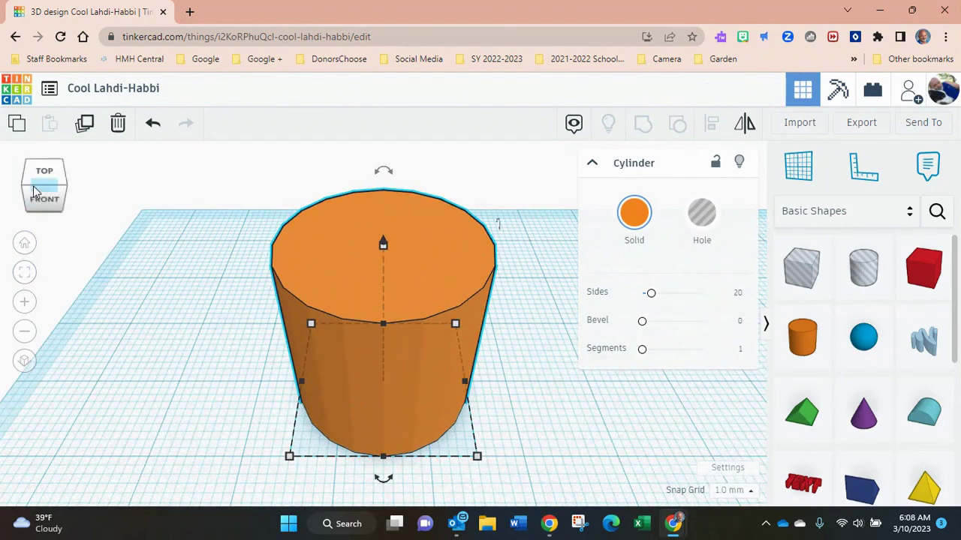
left_click_drag(43, 191, 85, 203)
left_click(127, 303)
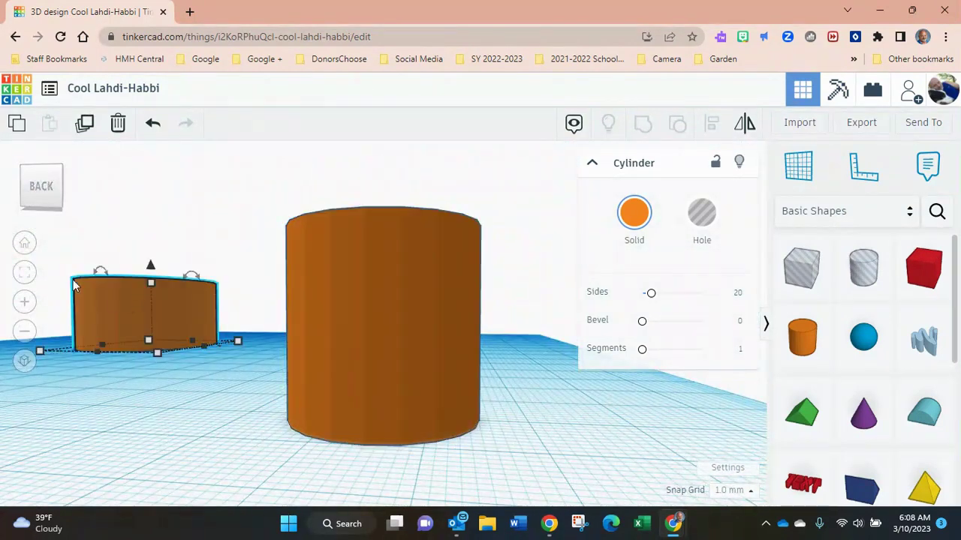
left_click(33, 277)
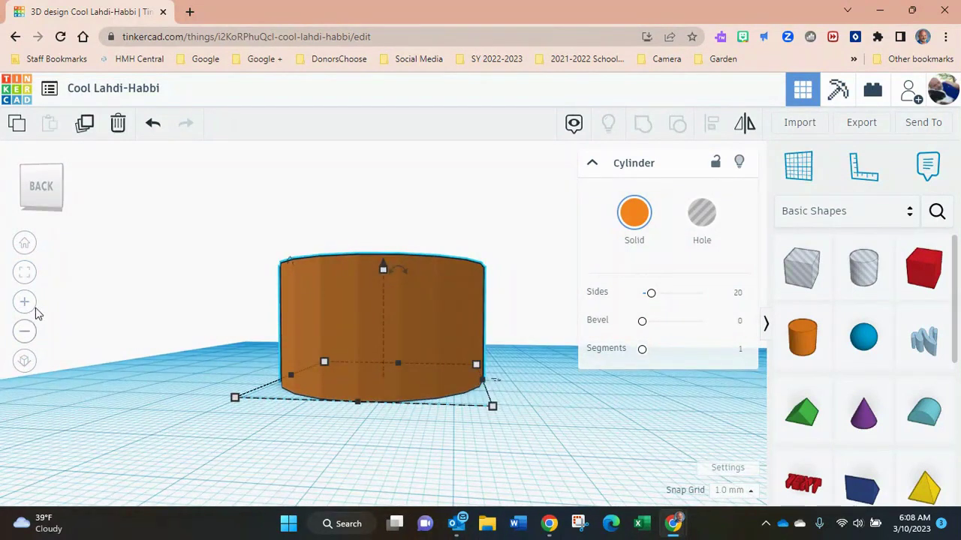
left_click(25, 362)
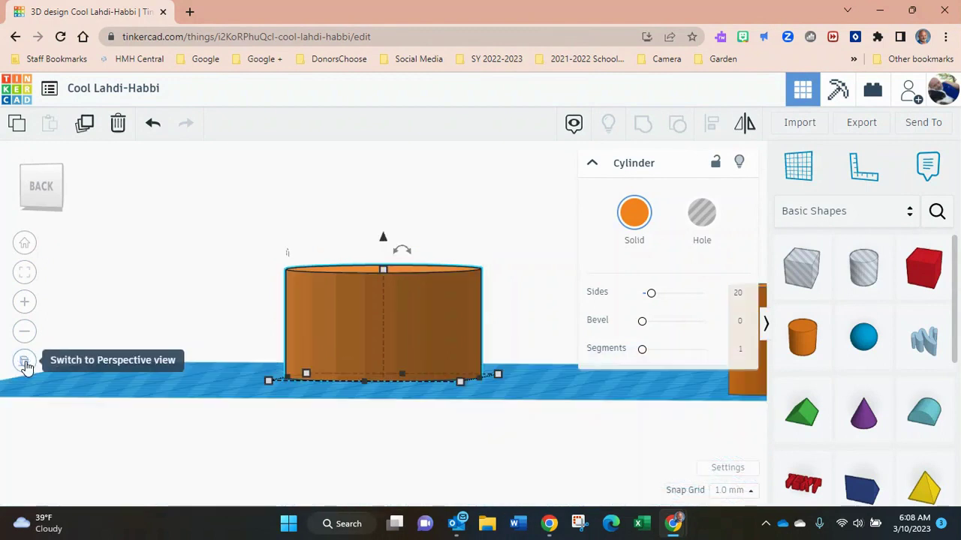
left_click(24, 363)
left_click(25, 362)
left_click(25, 362)
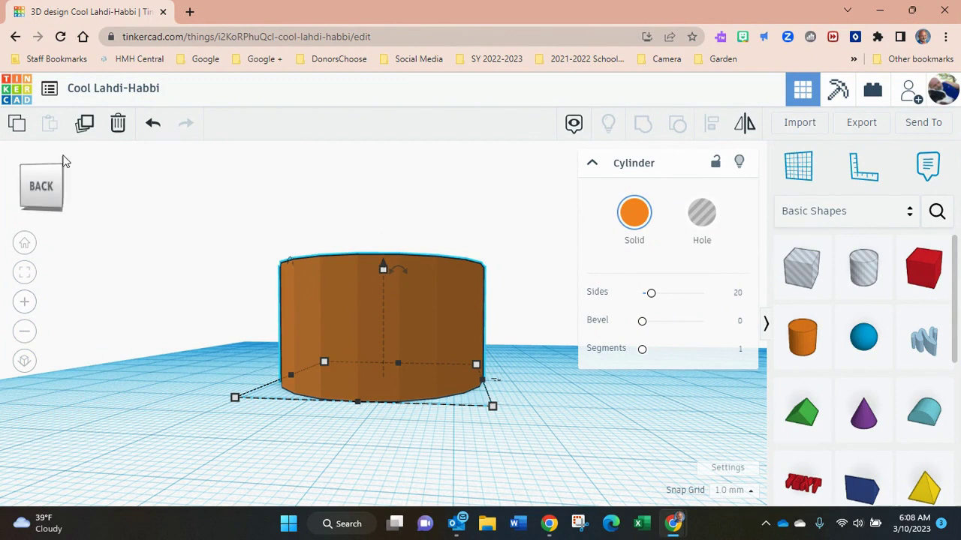
left_click(29, 246)
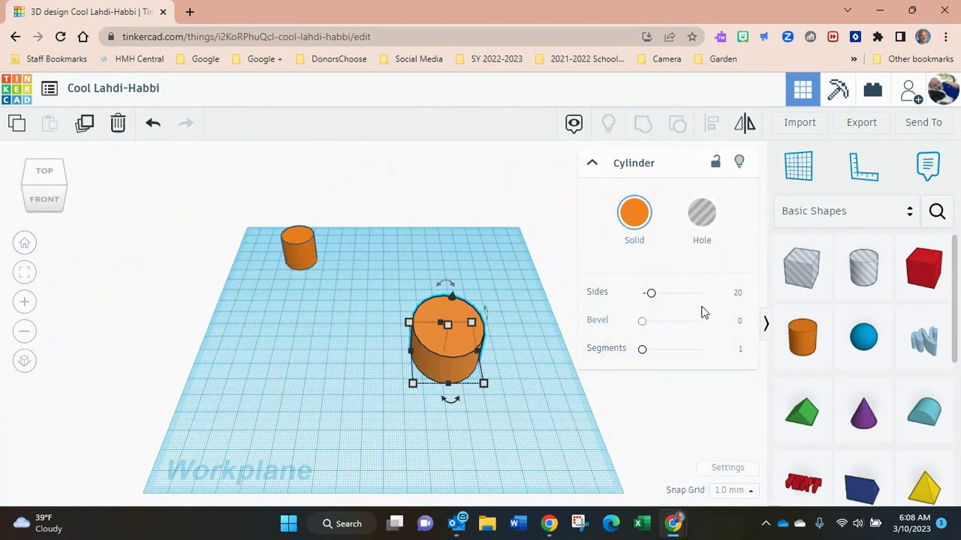
- Change the large cylinder's solid color to the bright yellow preset
left_click(593, 166)
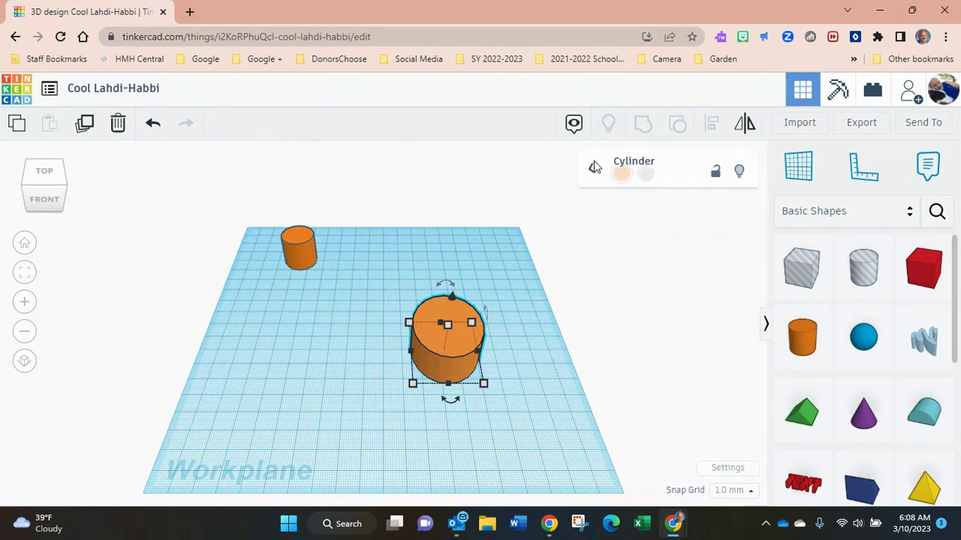
left_click(593, 178)
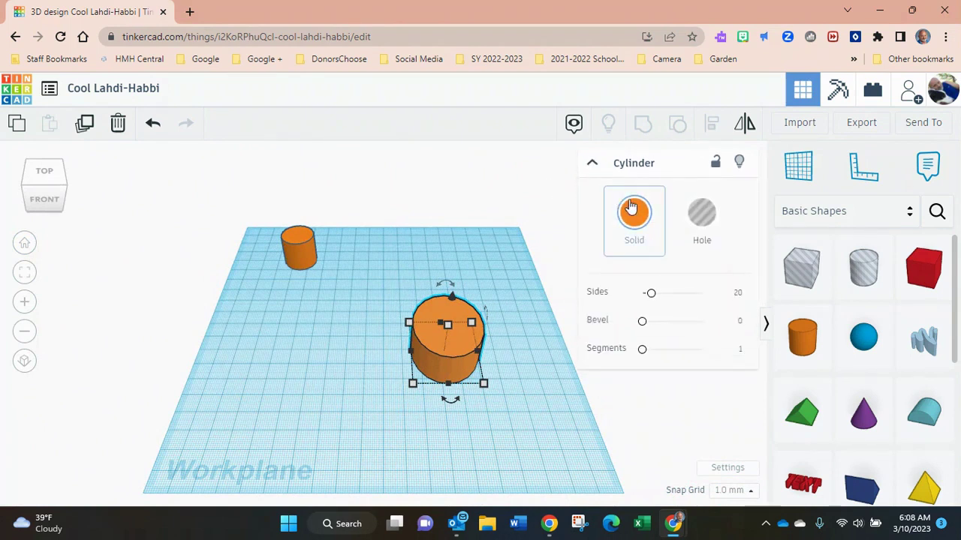
left_click(634, 227)
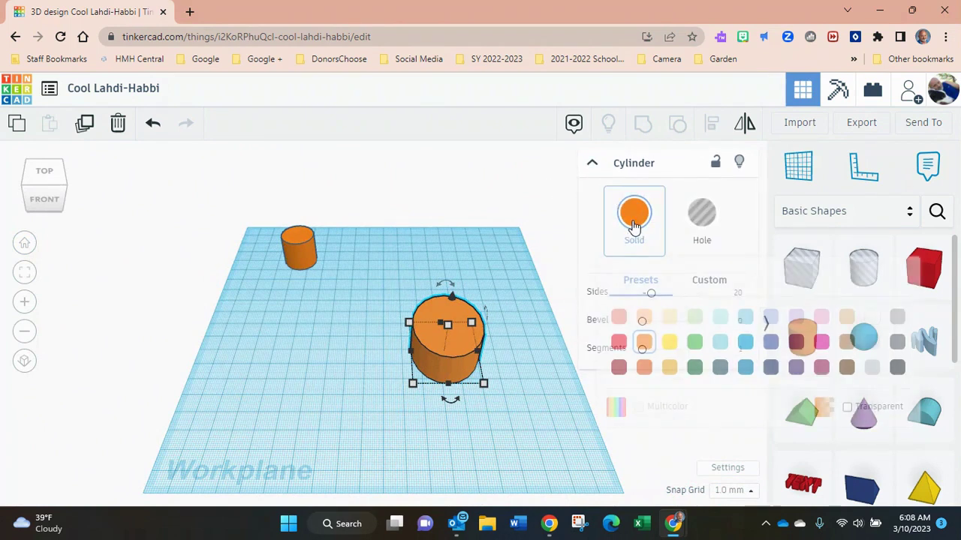
left_click(671, 347)
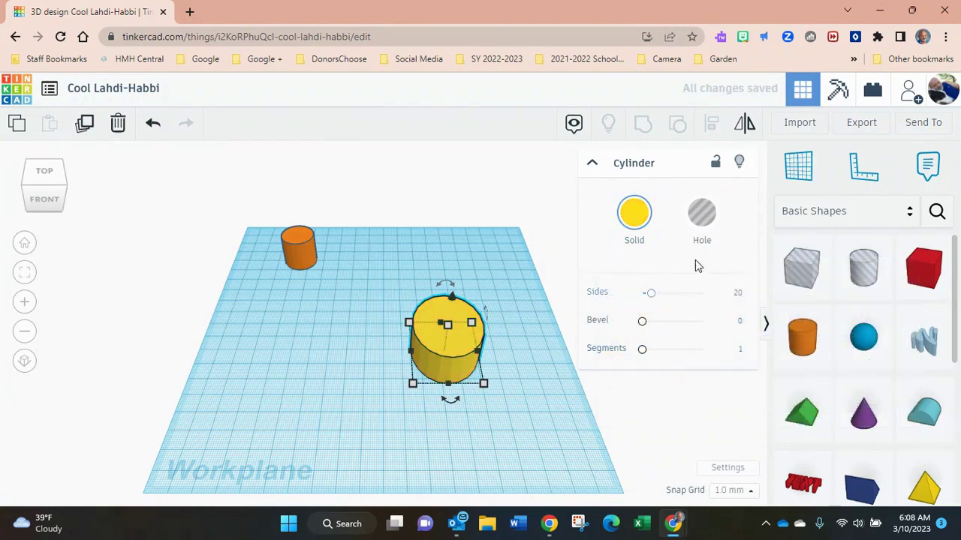
- Try the large cylinder as a hole, restore it to solid, and set its sides to 16 and bevel to 2.5
left_click(700, 216)
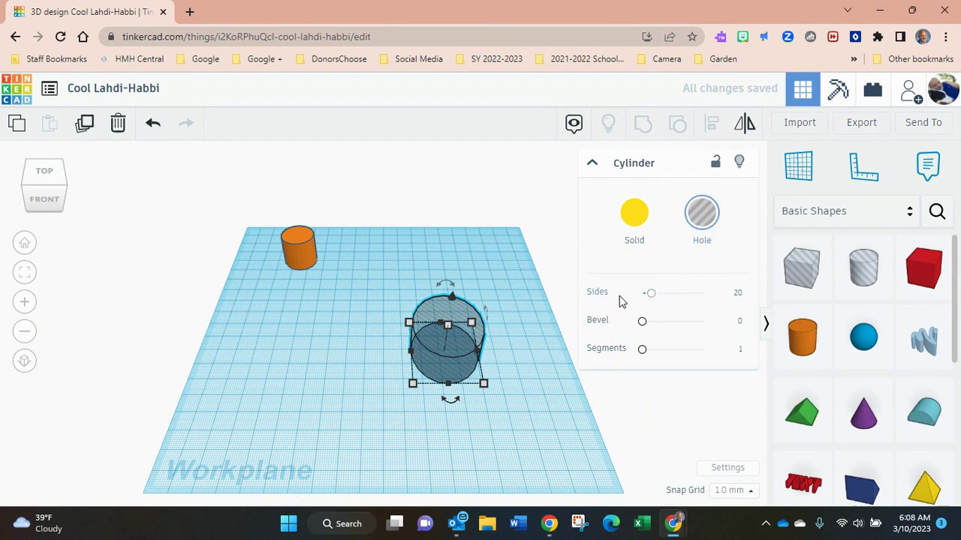
left_click_drag(655, 301, 663, 323)
left_click(634, 217)
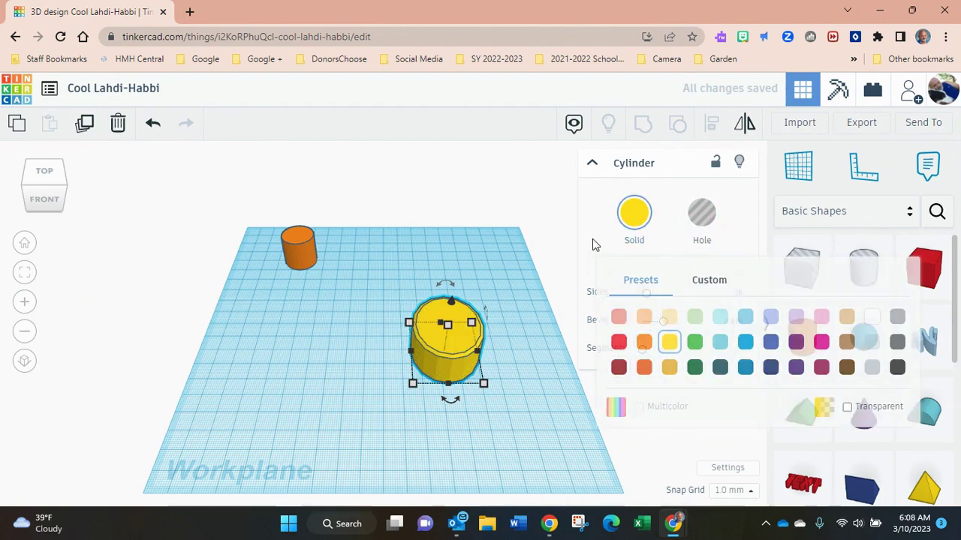
left_click_drag(664, 322, 736, 337)
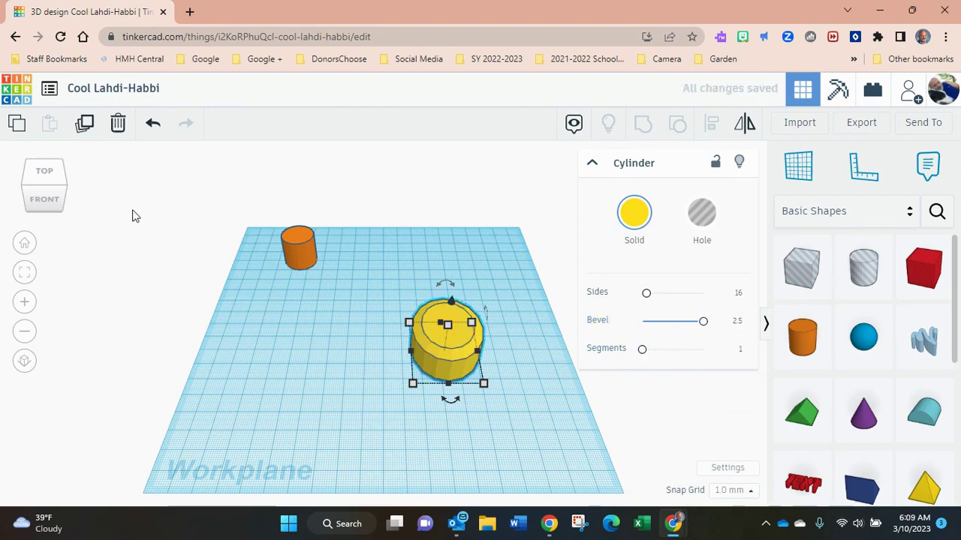
- Set the yellow cylinder's bevel to 1.279 and segments to 8, and check its rounded edge from several angles
left_click(45, 199)
left_click(56, 202)
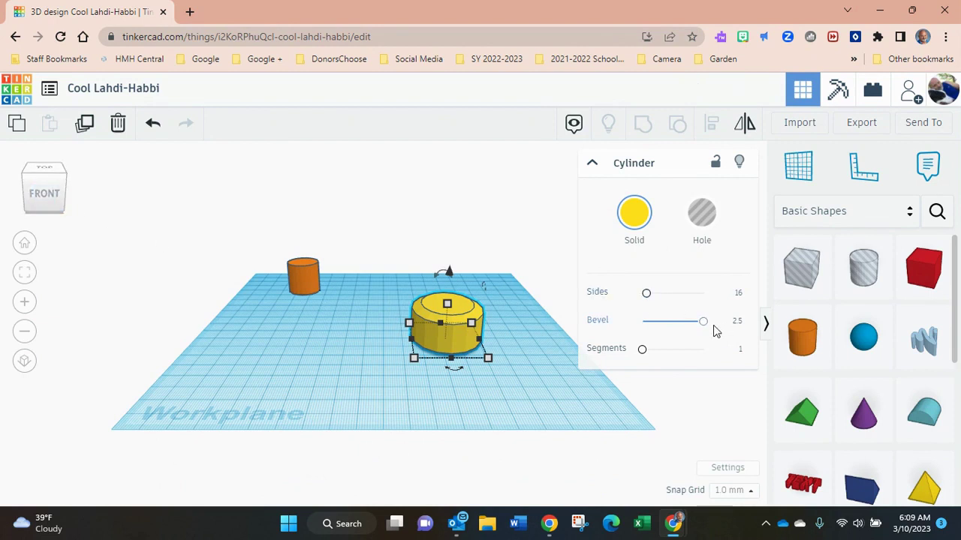
left_click_drag(706, 325, 673, 322)
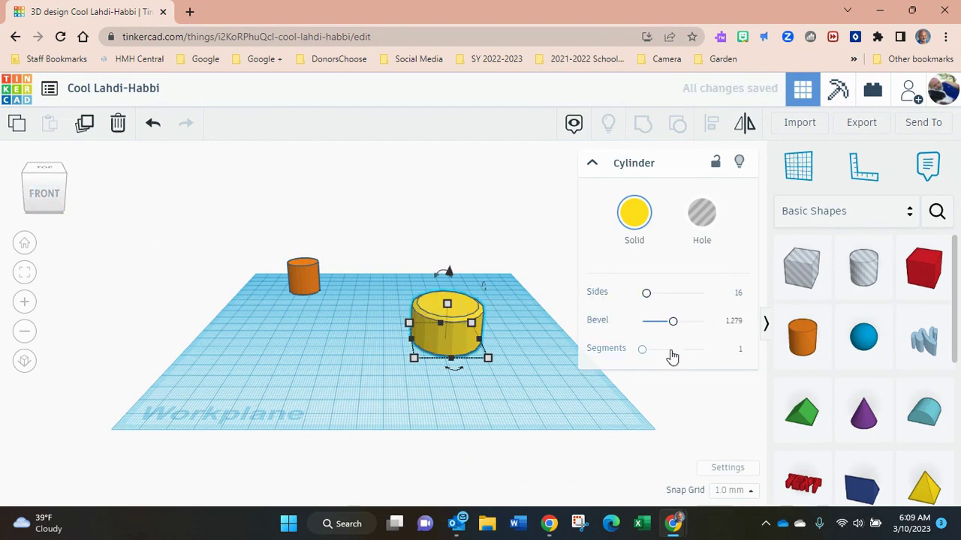
left_click_drag(645, 355, 692, 363)
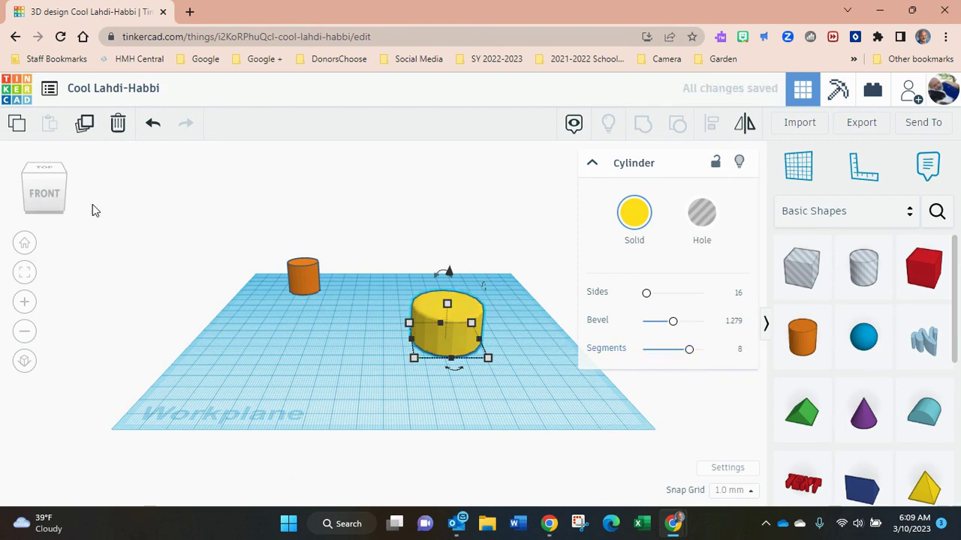
left_click(45, 167)
left_click_drag(45, 179, 52, 196)
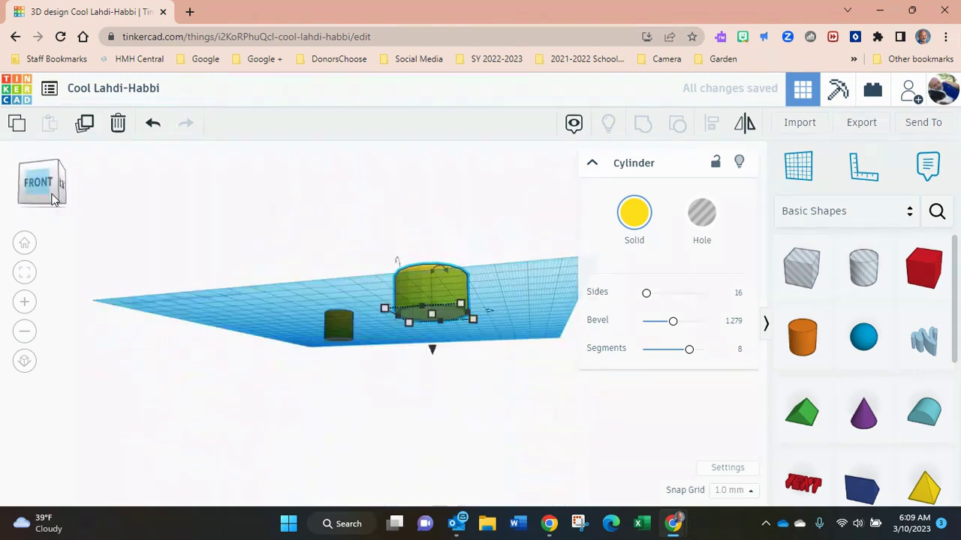
left_click(53, 198)
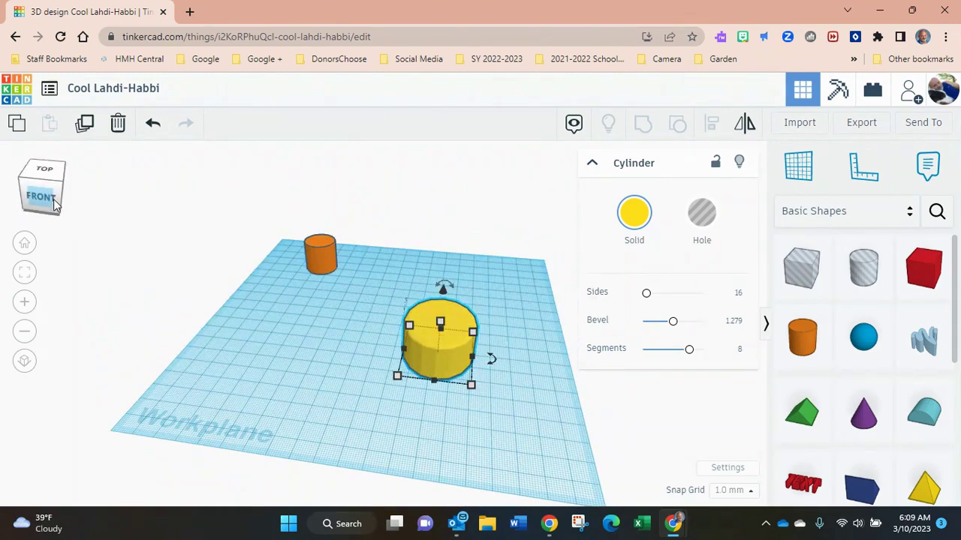
- Set the yellow cylinder's bevel to 2.5 and segments to 1, and delete the cylinder
left_click_drag(647, 293, 649, 314)
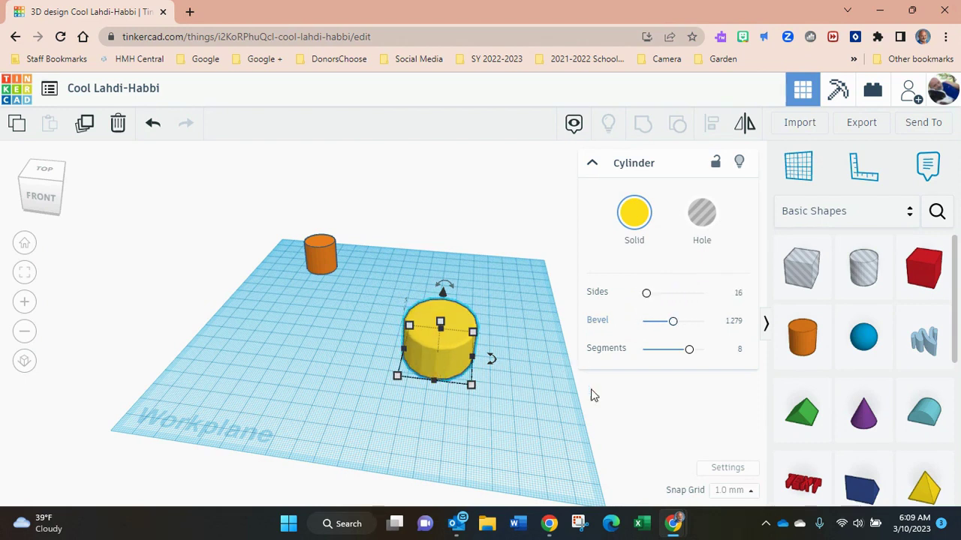
left_click_drag(671, 322, 642, 363)
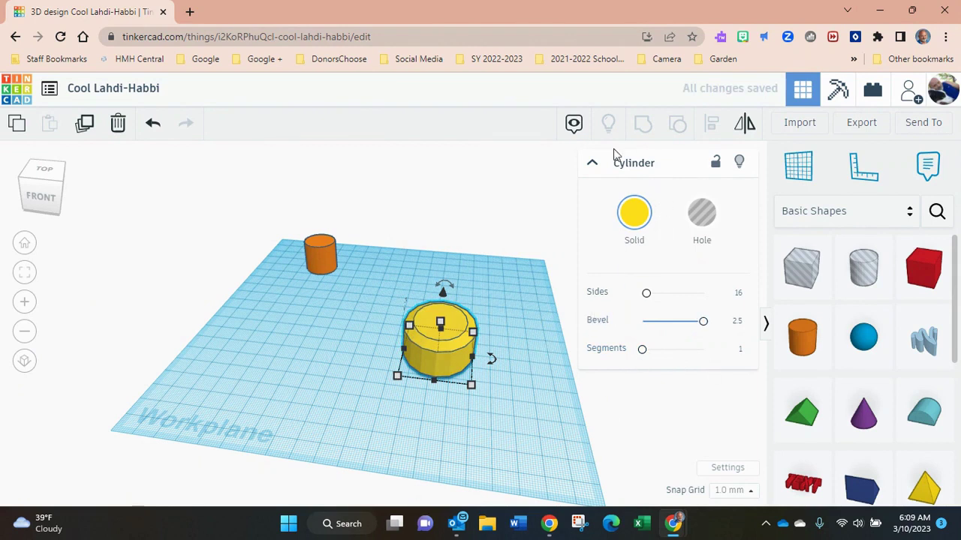
left_click(118, 125)
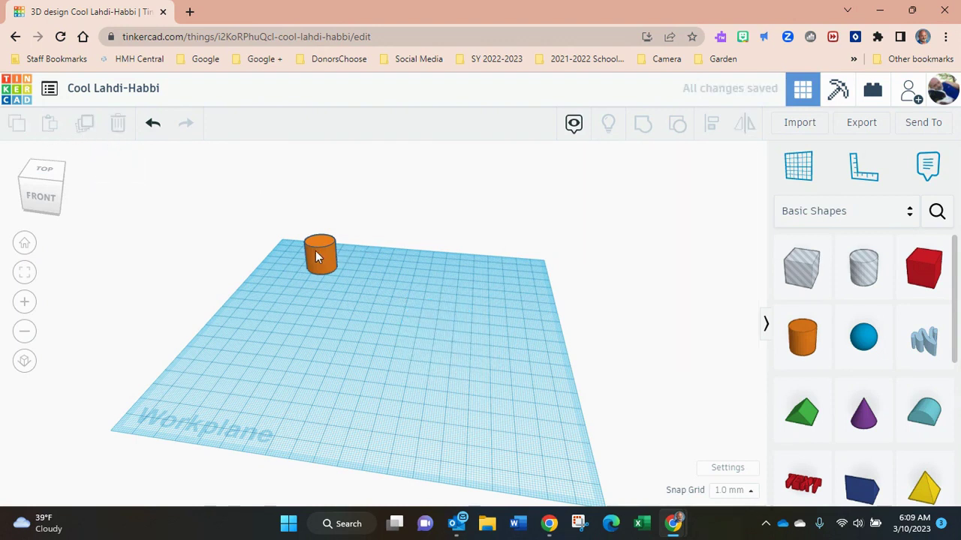
- Move the small orange cylinder forward, duplicate it, and place the copy about 67 mm to the right and 3 mm forward
left_click_drag(315, 250, 314, 284)
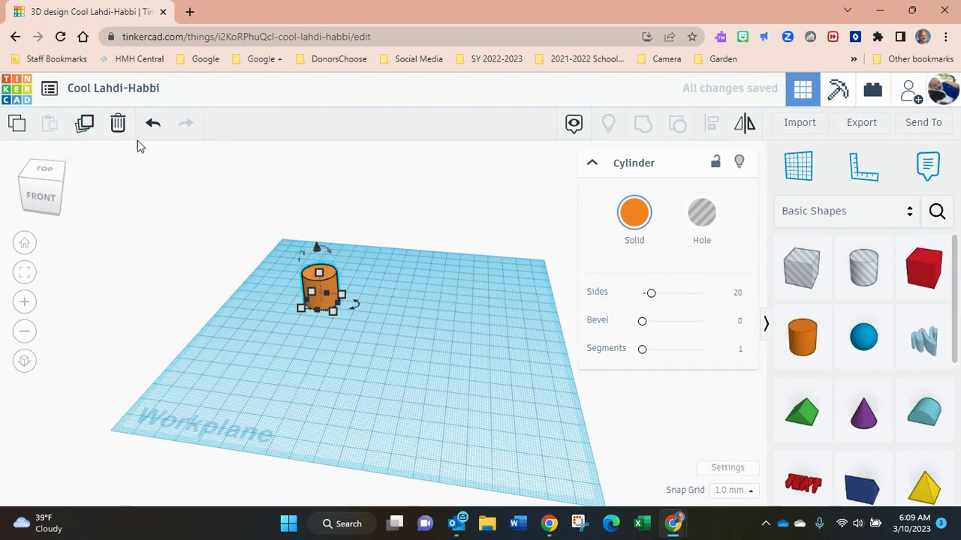
left_click(86, 126)
left_click_drag(328, 287, 444, 290)
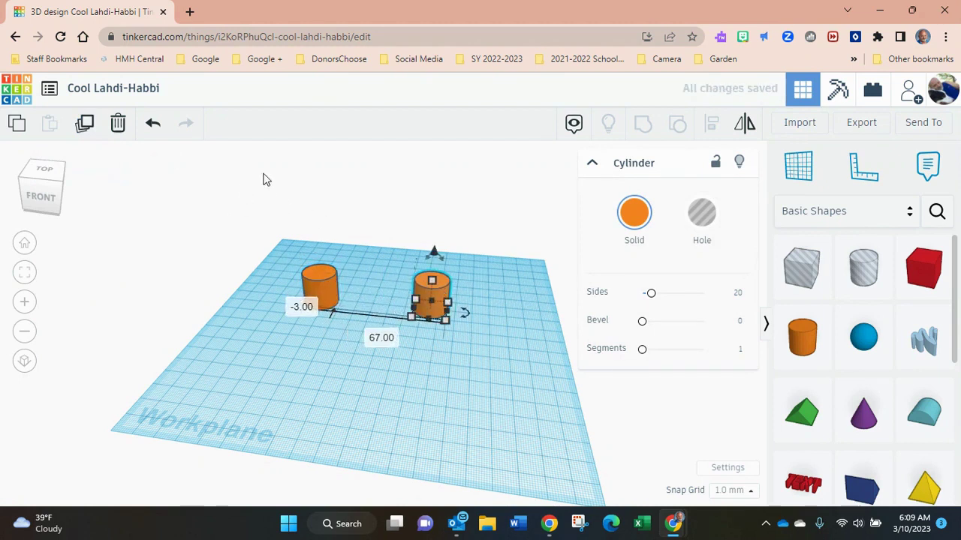
- Delete the duplicated orange cylinder and the original one to clear the workplane
left_click(112, 126)
left_click(312, 275)
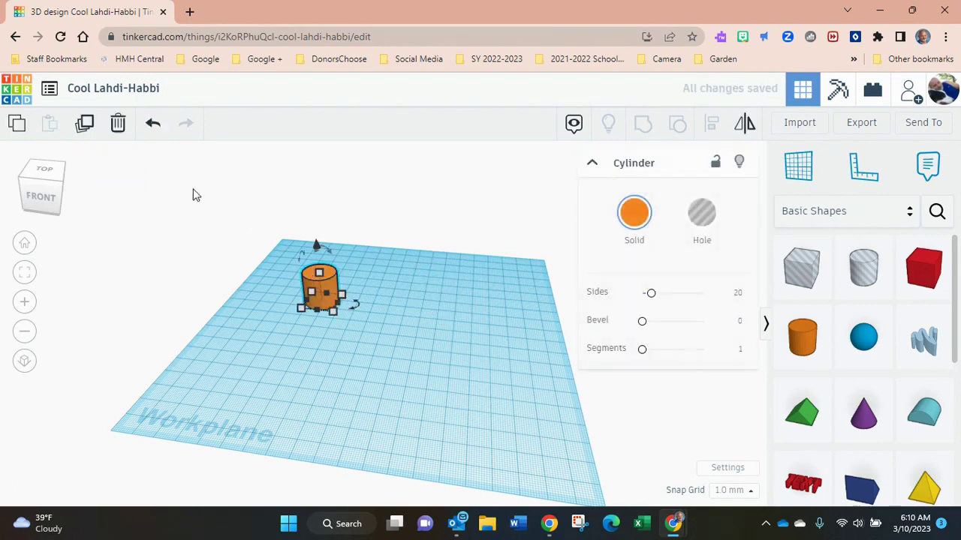
left_click(117, 123)
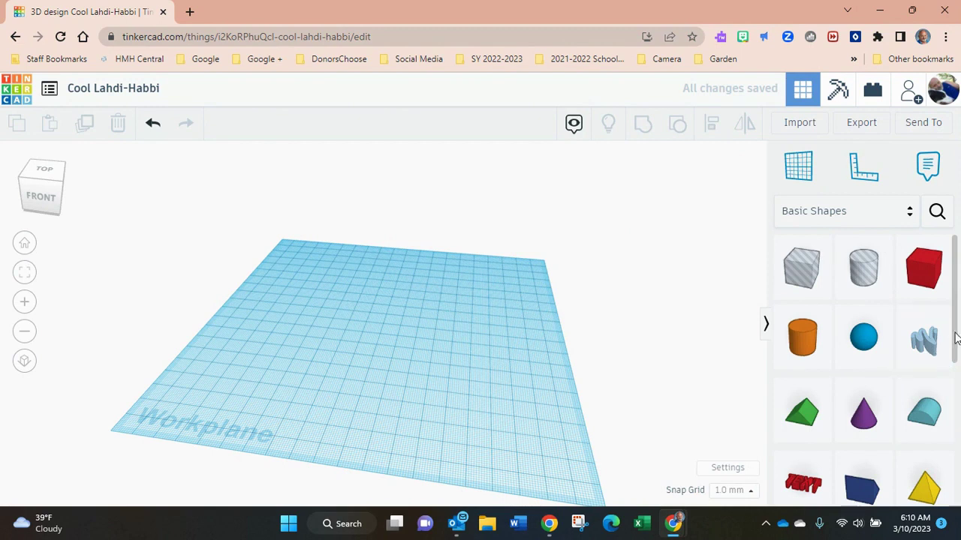
- Place a cone on the workplane and enlarge it to 93 mm tall with a base of 86 by 85 mm
left_click_drag(955, 339, 957, 370)
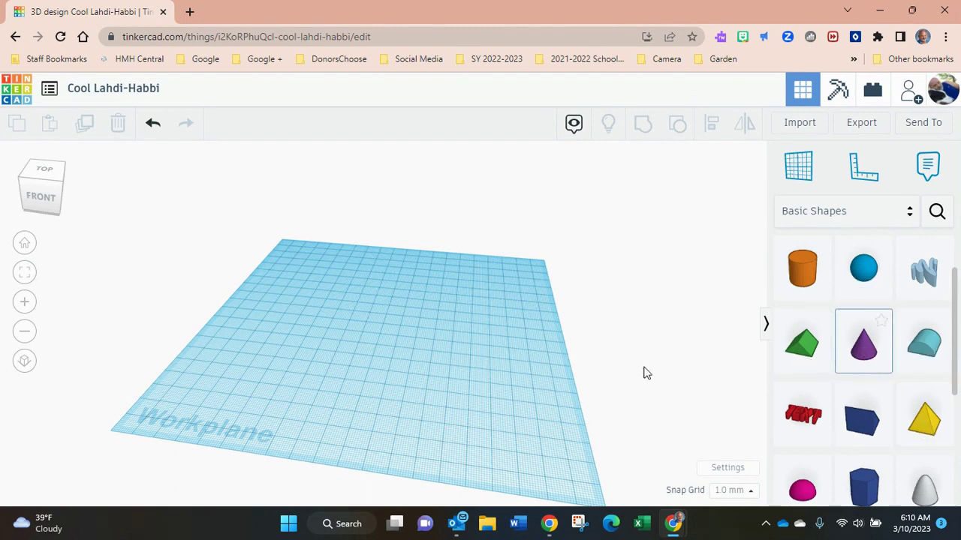
left_click(383, 325)
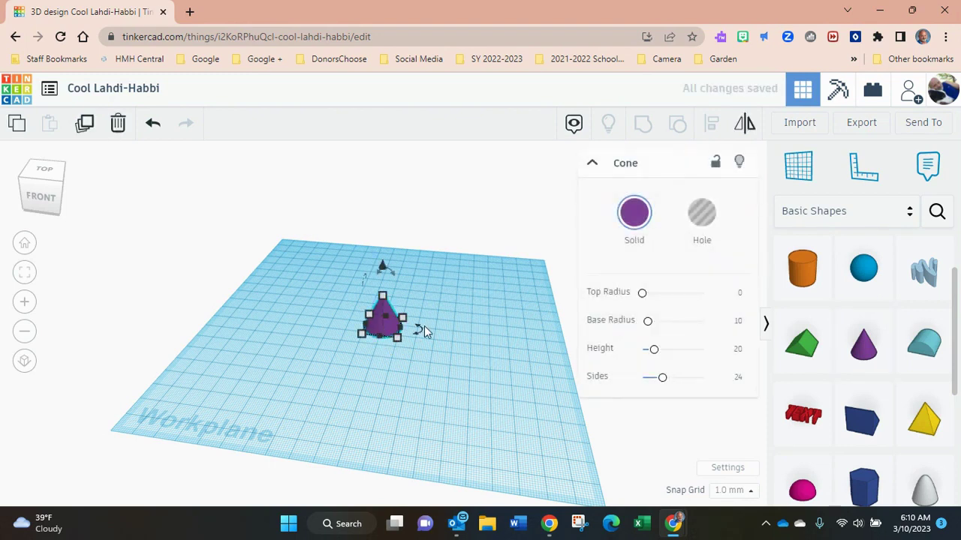
mouse_move(381, 303)
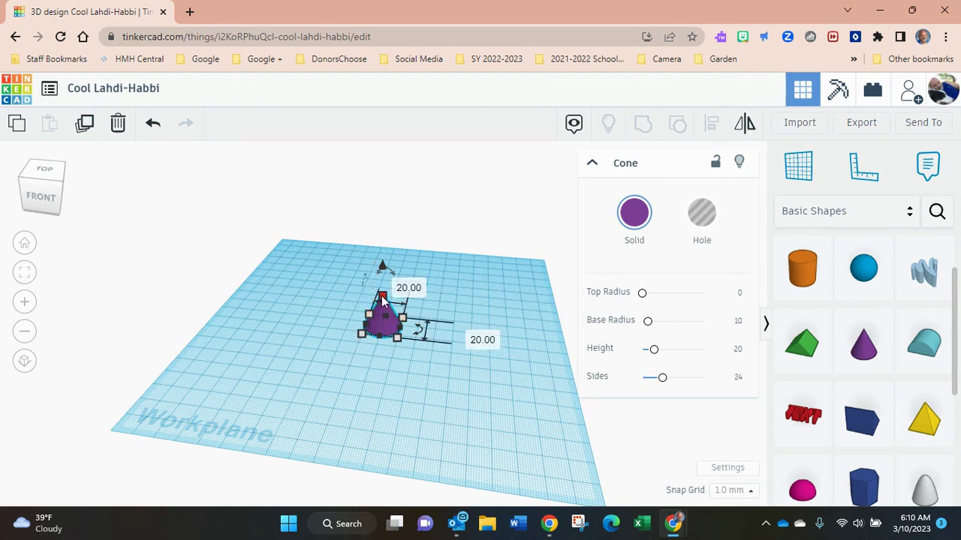
left_click_drag(383, 300, 382, 158)
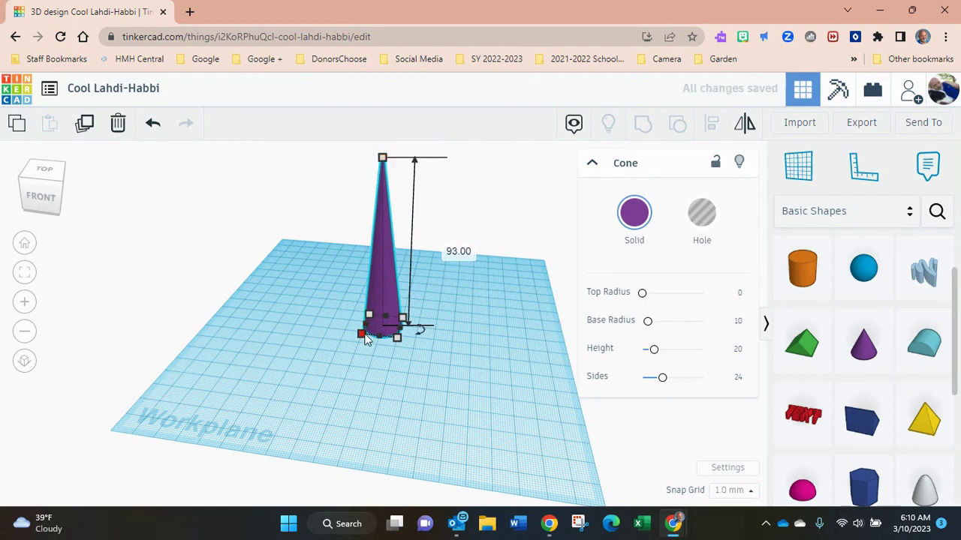
left_click_drag(365, 339, 191, 400)
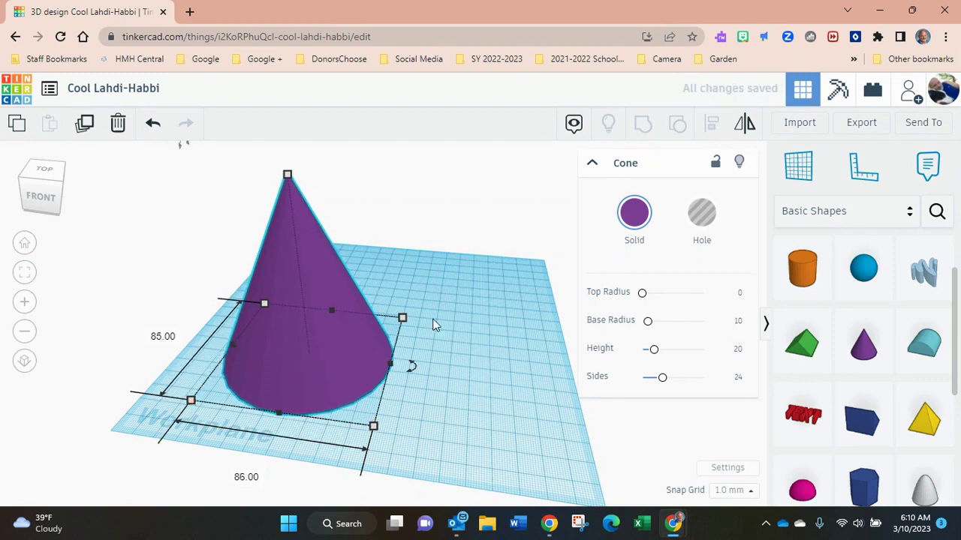
left_click(478, 366)
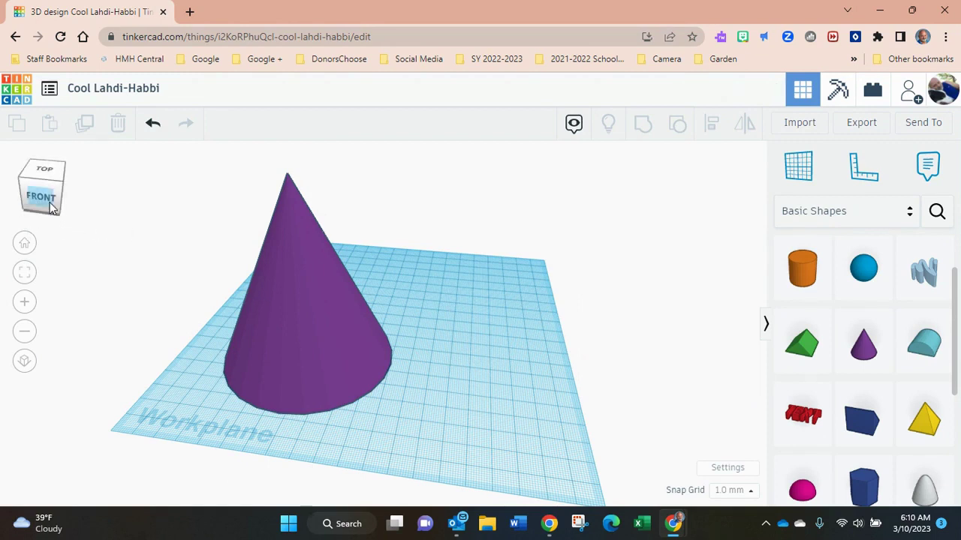
- Check the cone from below, duplicate it in place, and reduce the copy's height to 78 mm
left_click_drag(51, 207, 68, 162)
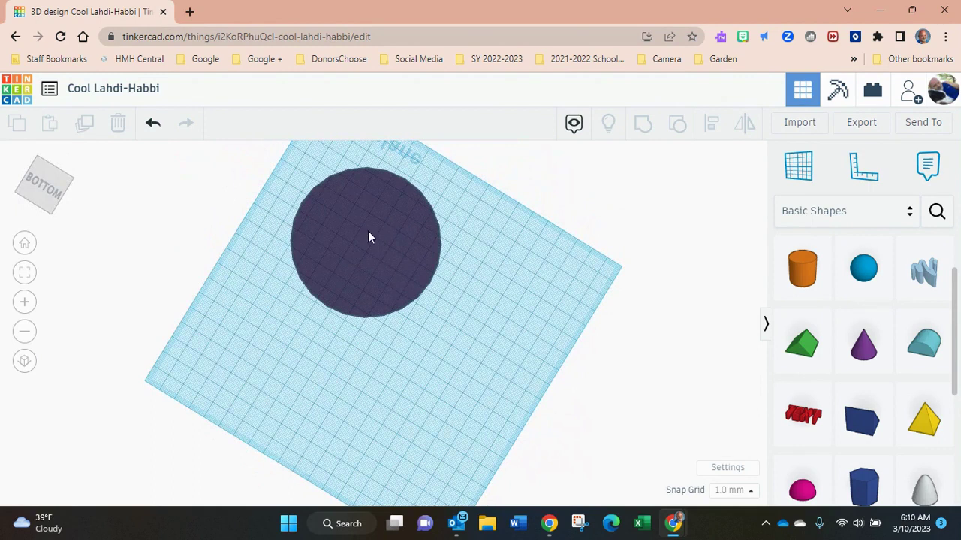
left_click(43, 196)
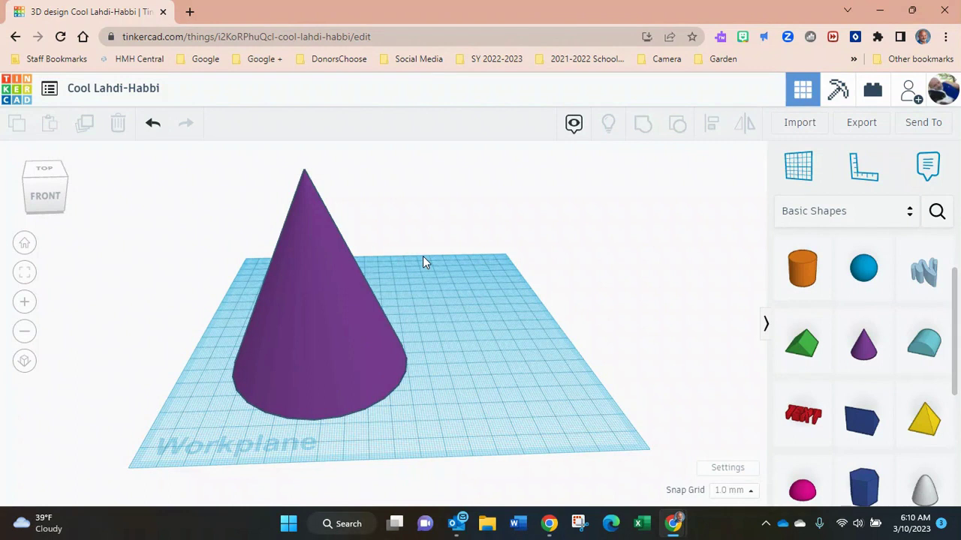
left_click(318, 314)
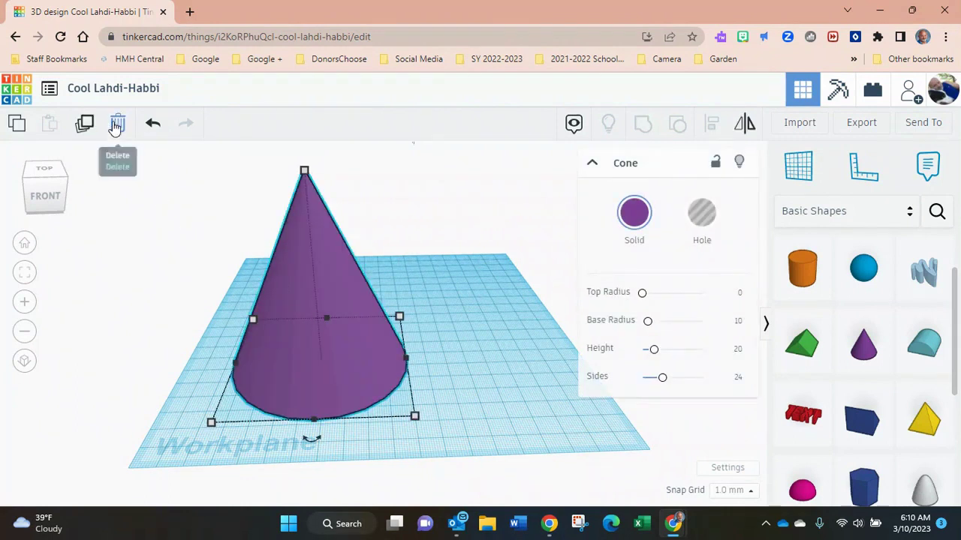
left_click(84, 125)
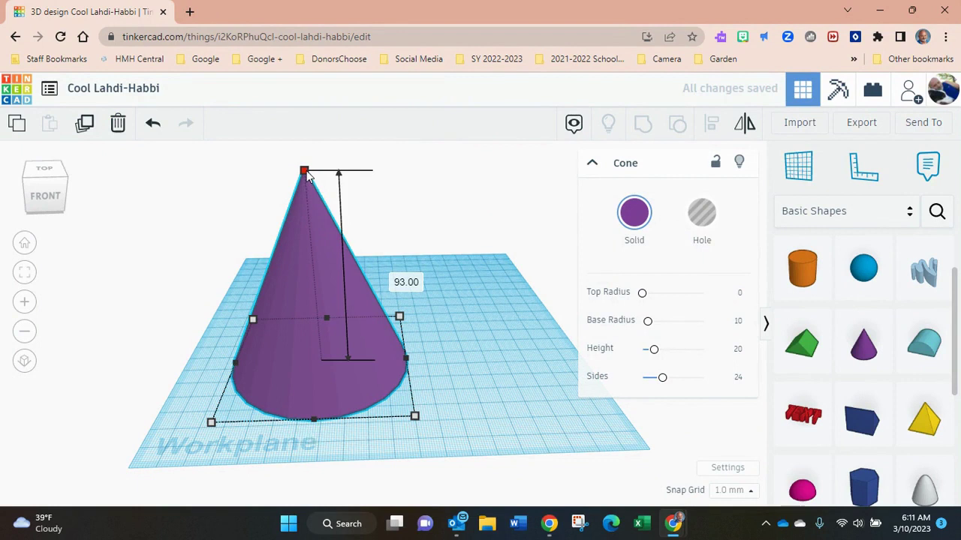
left_click_drag(306, 173, 308, 213)
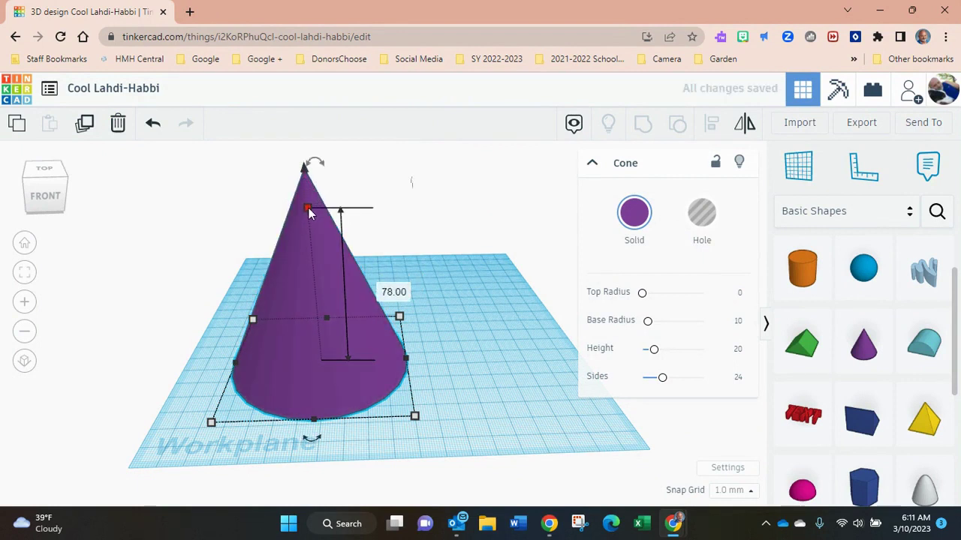
- Shrink the duplicate cone's base inward on all four sides from below, bringing one direction to 71 mm
left_click(47, 182)
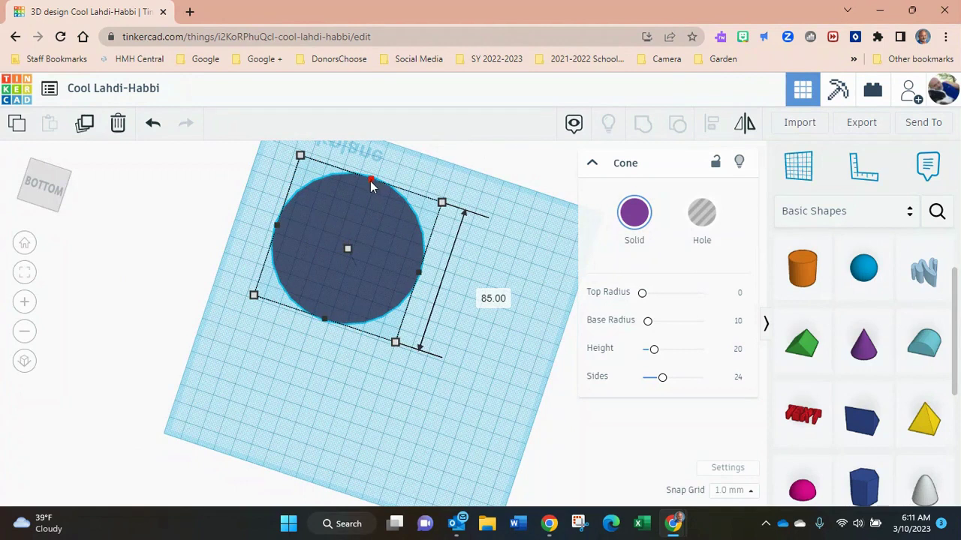
left_click_drag(370, 181, 368, 191)
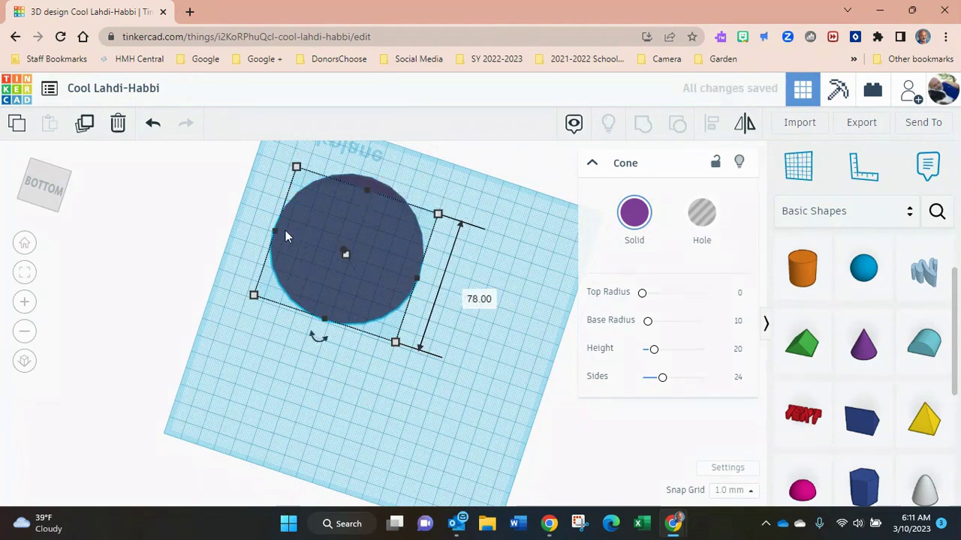
left_click_drag(276, 234, 285, 234)
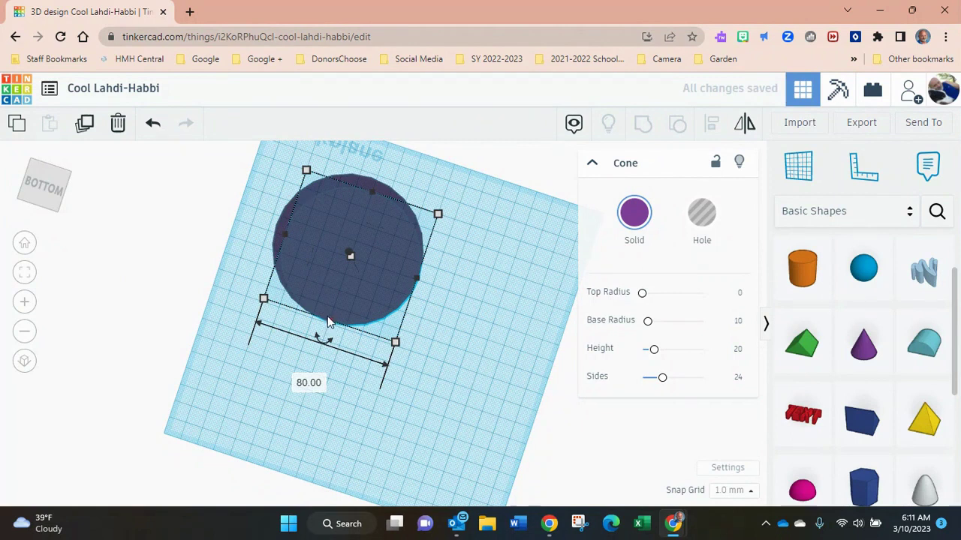
left_click_drag(330, 322, 332, 310)
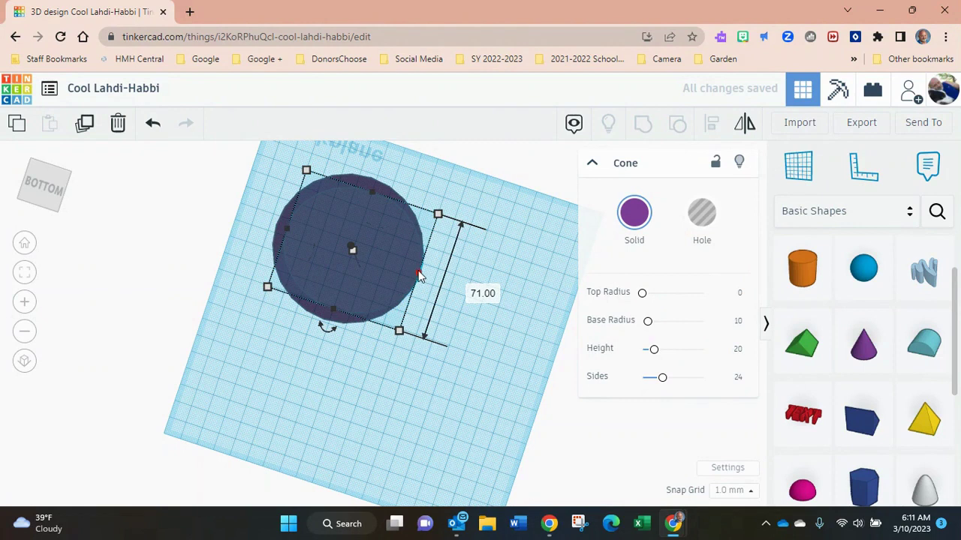
left_click_drag(415, 270, 408, 272)
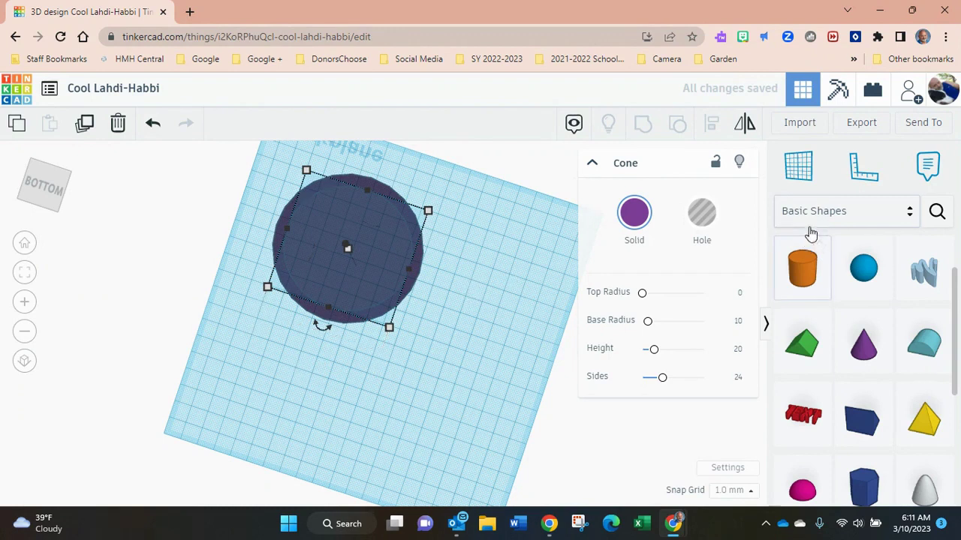
- Turn the smaller inner cone into a hole and group it with the outer cone to hollow it out
left_click(701, 212)
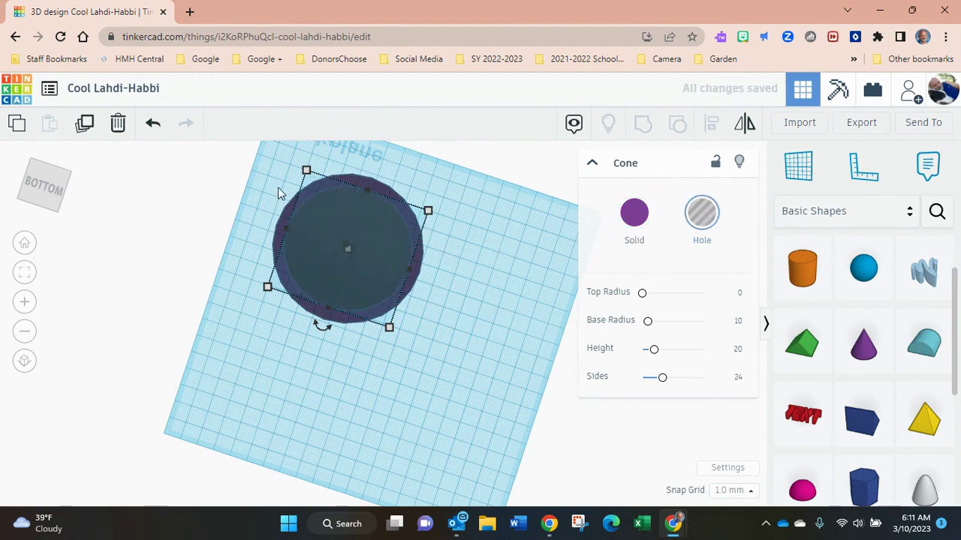
left_click_drag(228, 155, 506, 355)
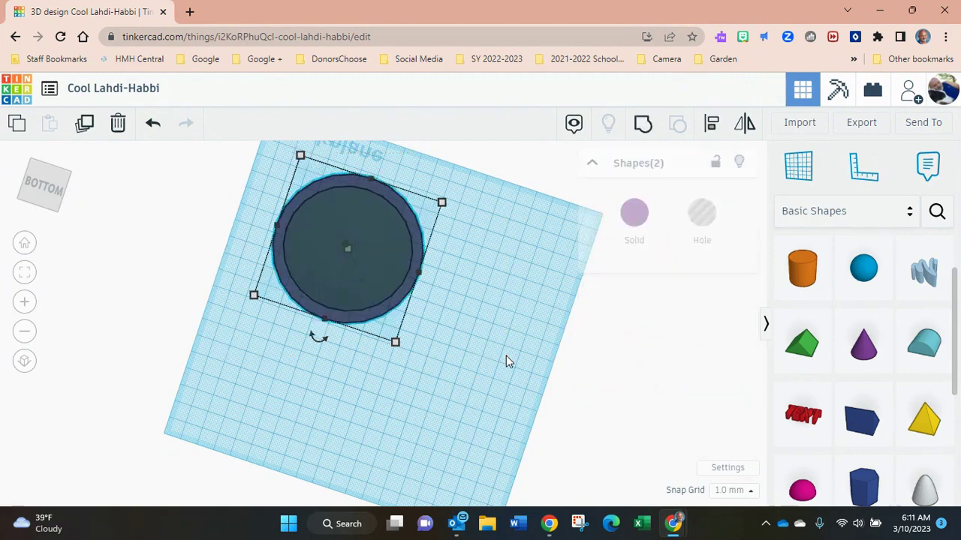
left_click(644, 126)
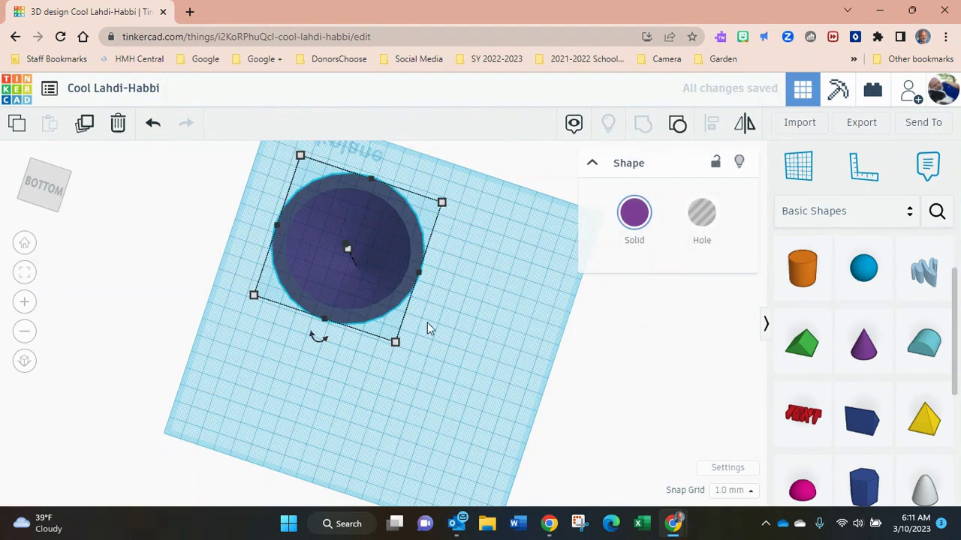
left_click(466, 325)
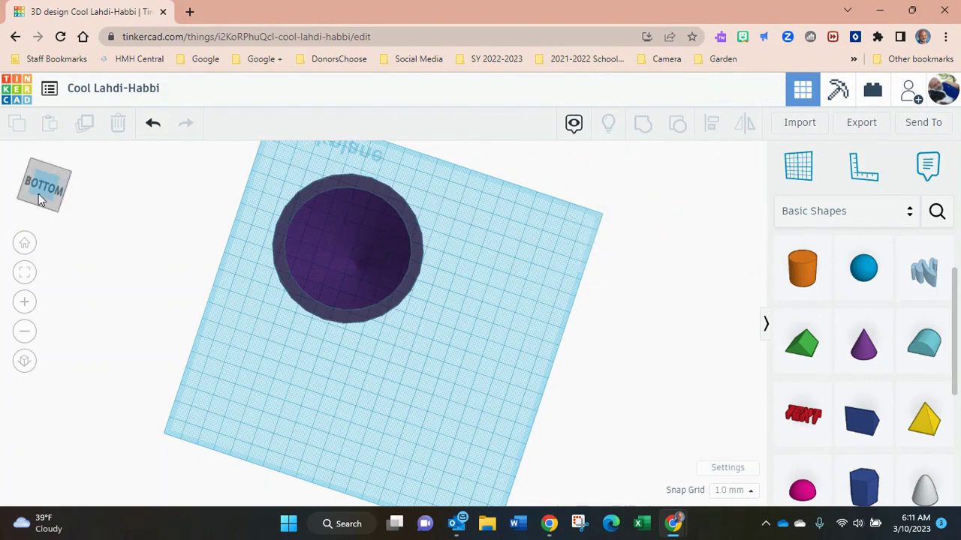
- Rotate the hollow cone by -116° to look at its inside, and undo the rotation
left_click_drag(40, 196, 30, 215)
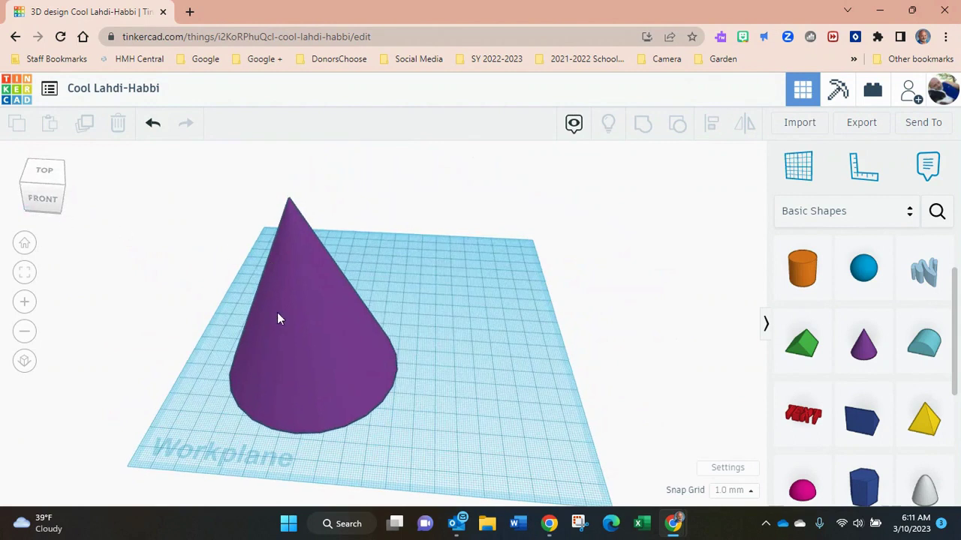
left_click(285, 316)
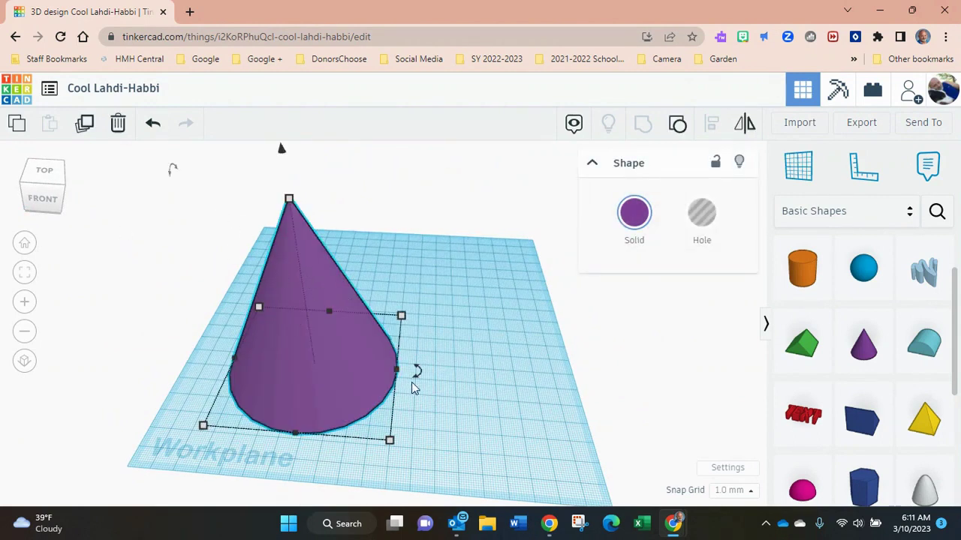
mouse_move(420, 377)
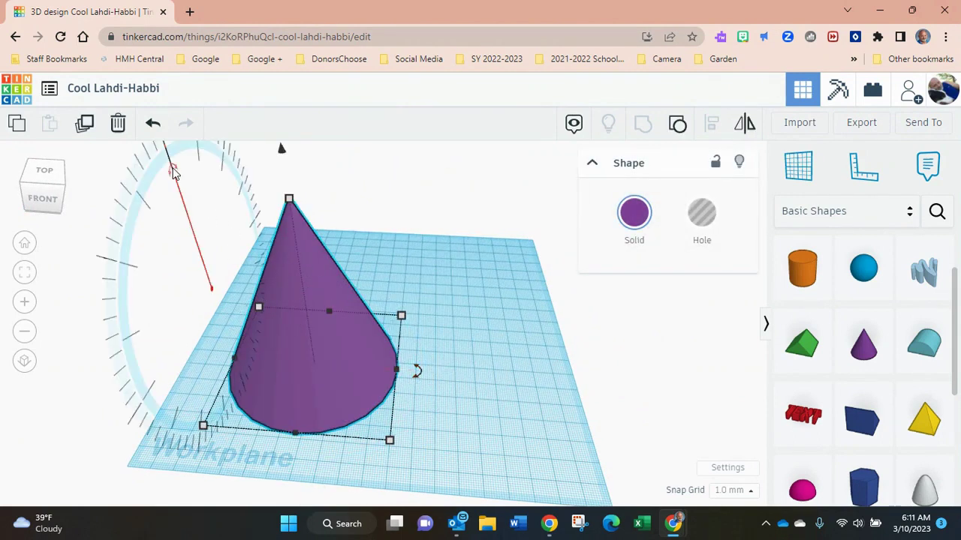
left_click_drag(172, 170, 392, 215)
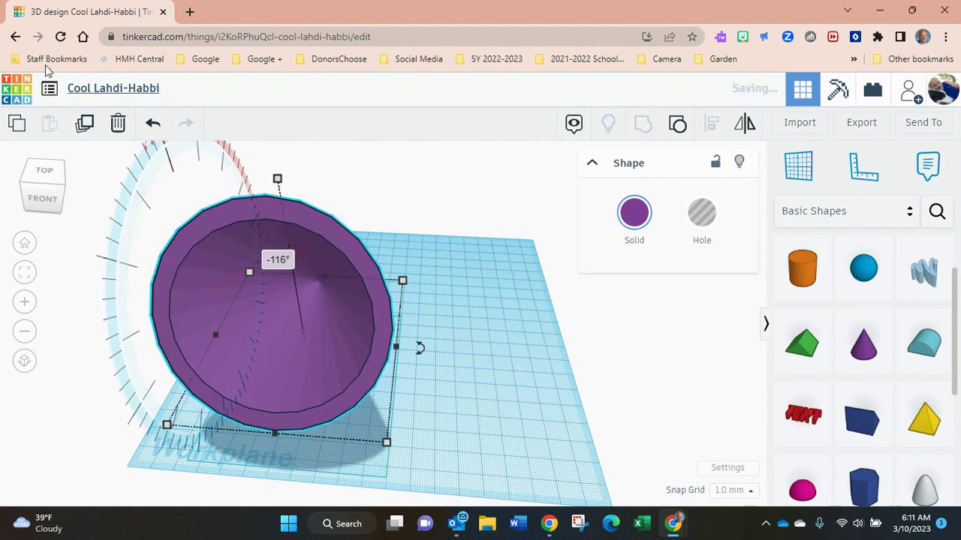
left_click(153, 127)
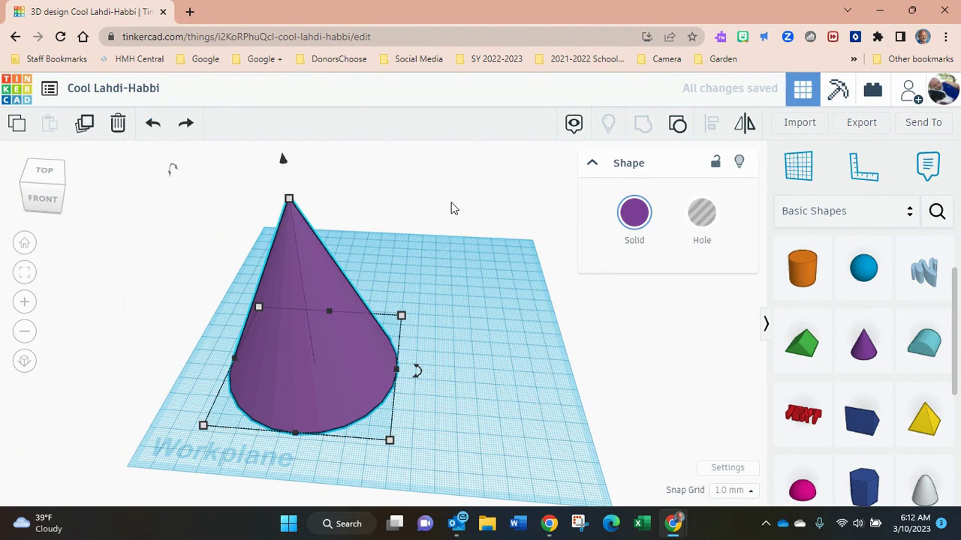
- Move the hollow cone toward the middle of the workplane, about 32 mm sideways and 45 mm in depth
left_click(485, 361)
left_click_drag(297, 333, 383, 275)
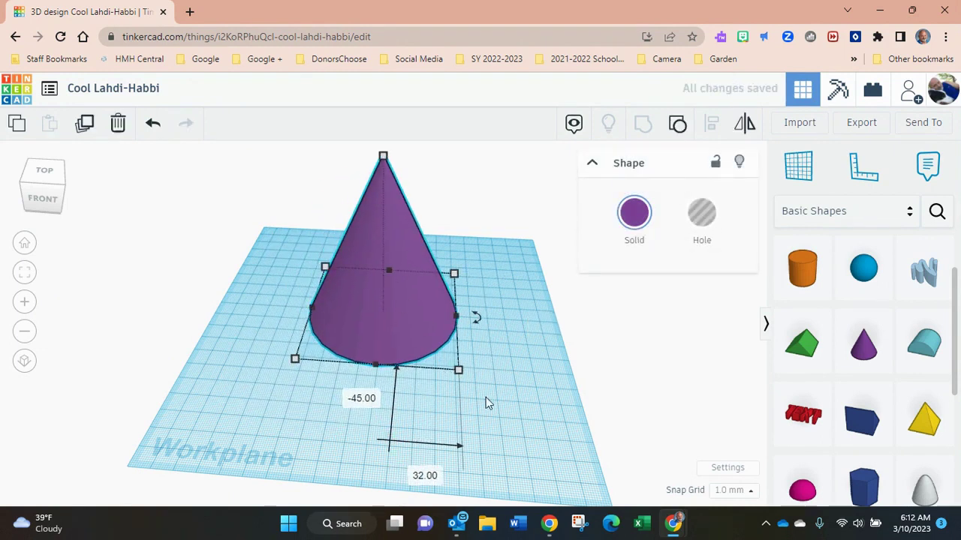
left_click(546, 423)
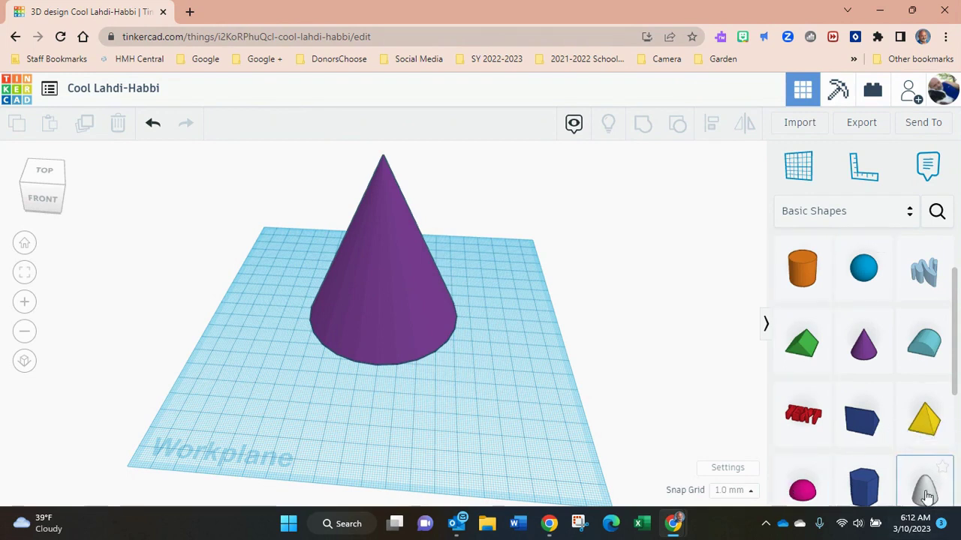
- Place a paraboloid at the cone's front edge, make it a hole, and stretch it upward into a tall doorway shape
left_click_drag(927, 495, 378, 387)
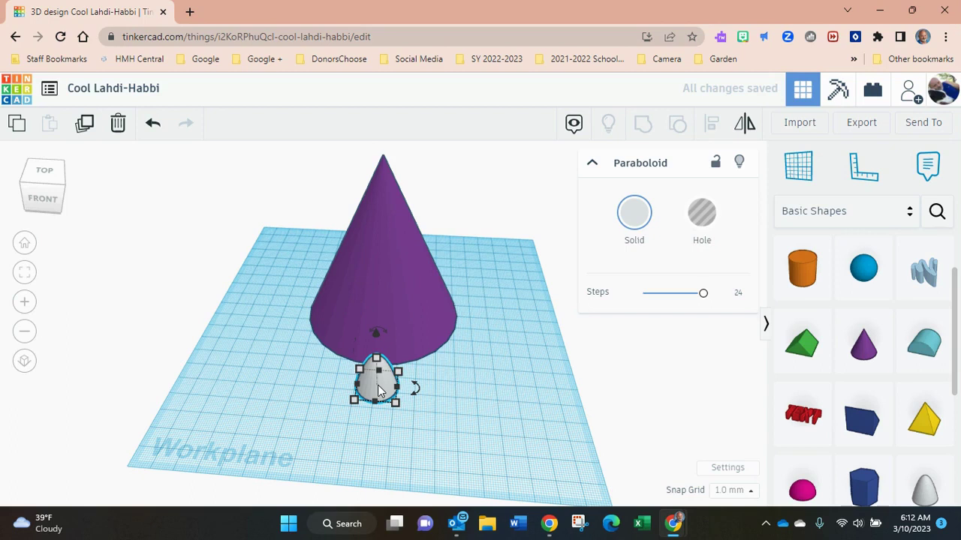
left_click(702, 219)
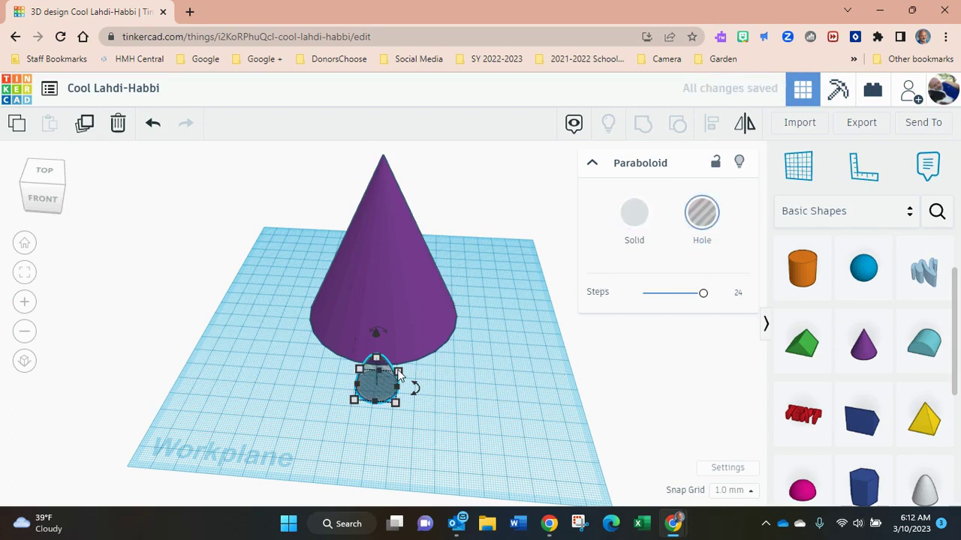
left_click_drag(380, 387, 377, 257)
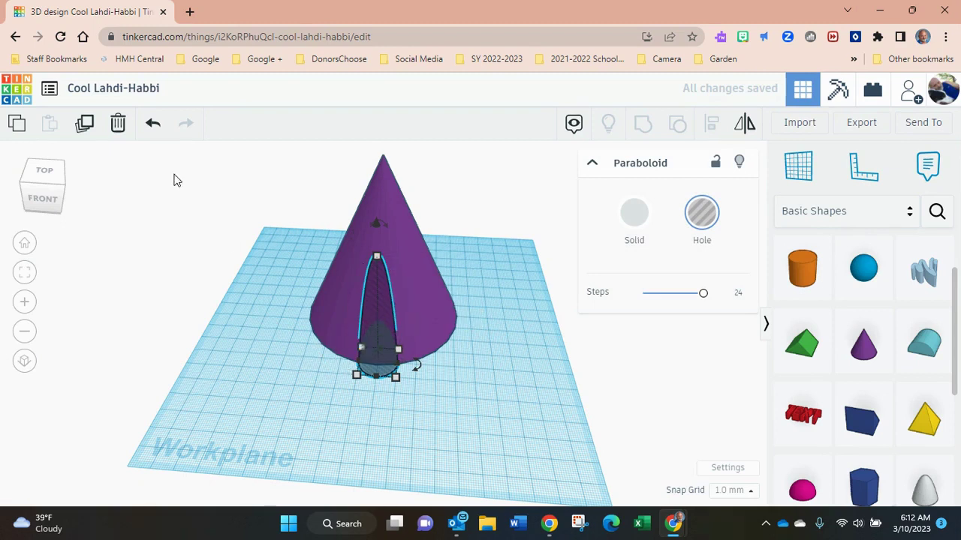
- Lower the paraboloid hole's height slightly and lengthen its base to 47 mm so that it reaches into the cone
left_click_drag(60, 198, 45, 197)
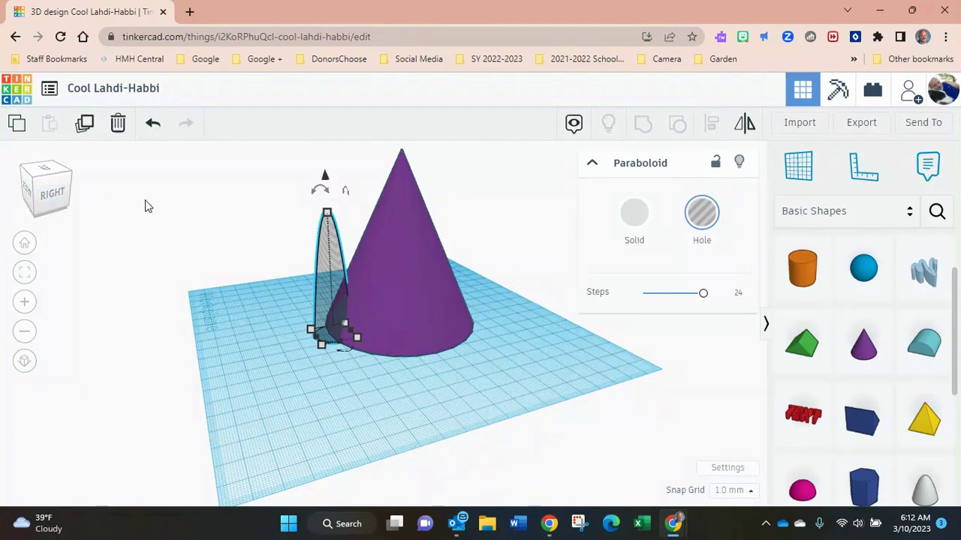
left_click_drag(327, 213, 334, 237)
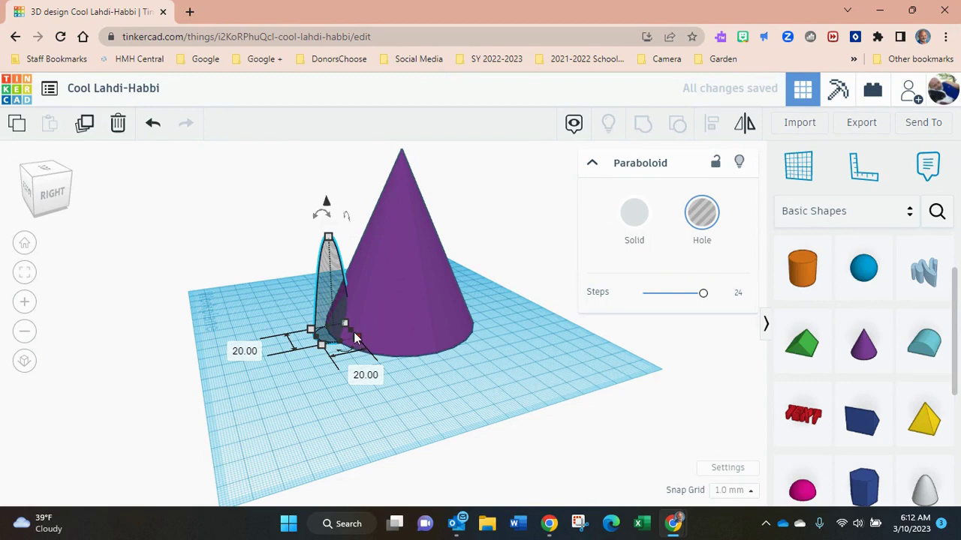
left_click_drag(354, 333, 403, 327)
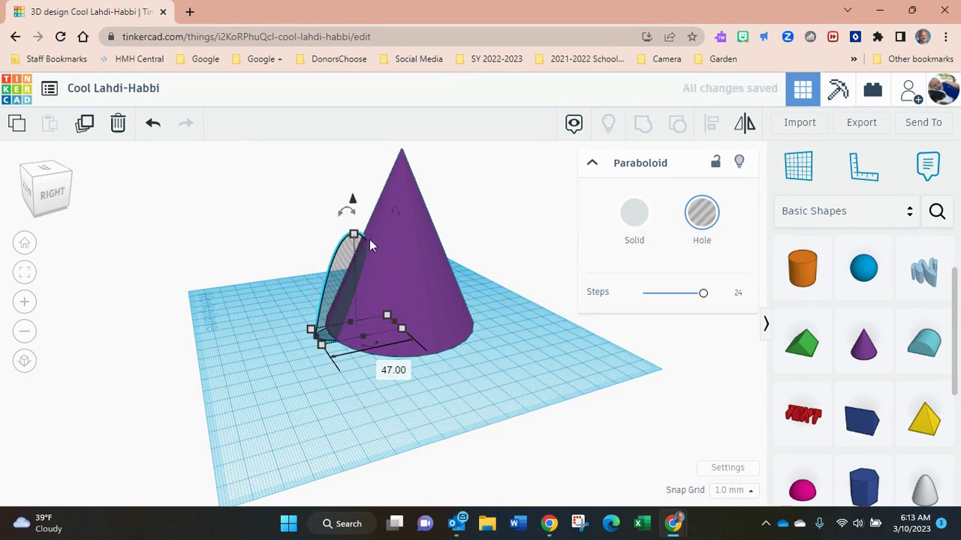
- Widen the paraboloid hole to 28 mm from above and nudge it sideways to line up with the cone's centre
left_click(66, 197)
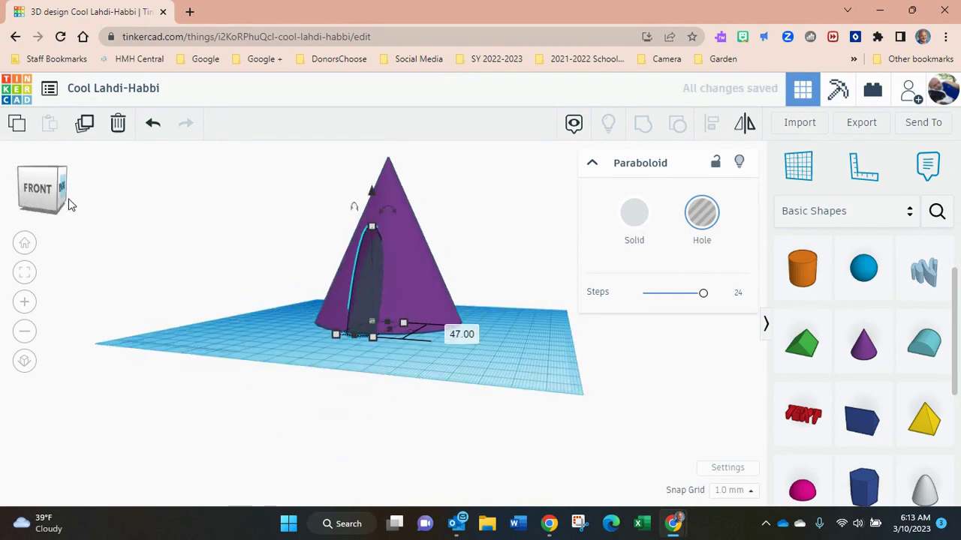
mouse_move(73, 211)
left_mouse_down()
mouse_move(78, 170)
mouse_move(75, 193)
left_mouse_up()
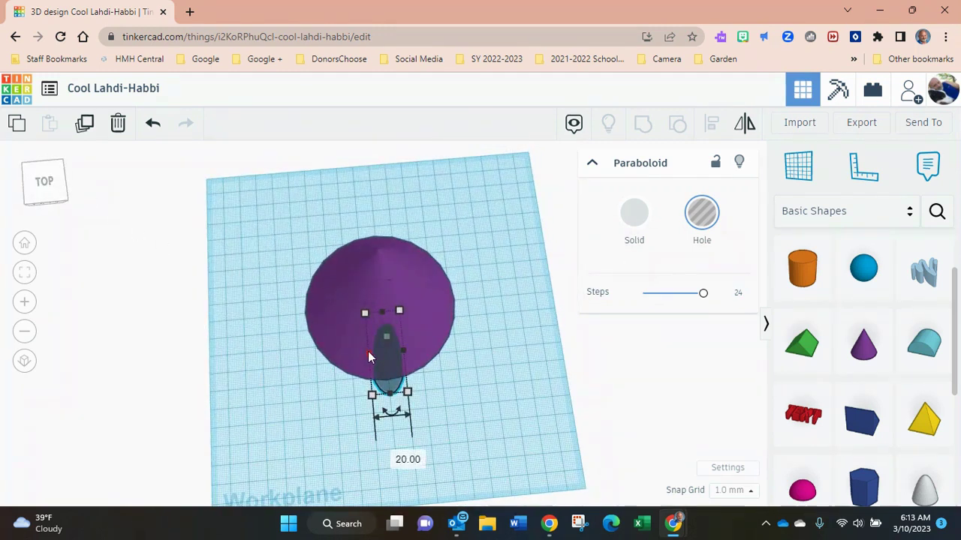
left_click_drag(364, 354, 353, 351)
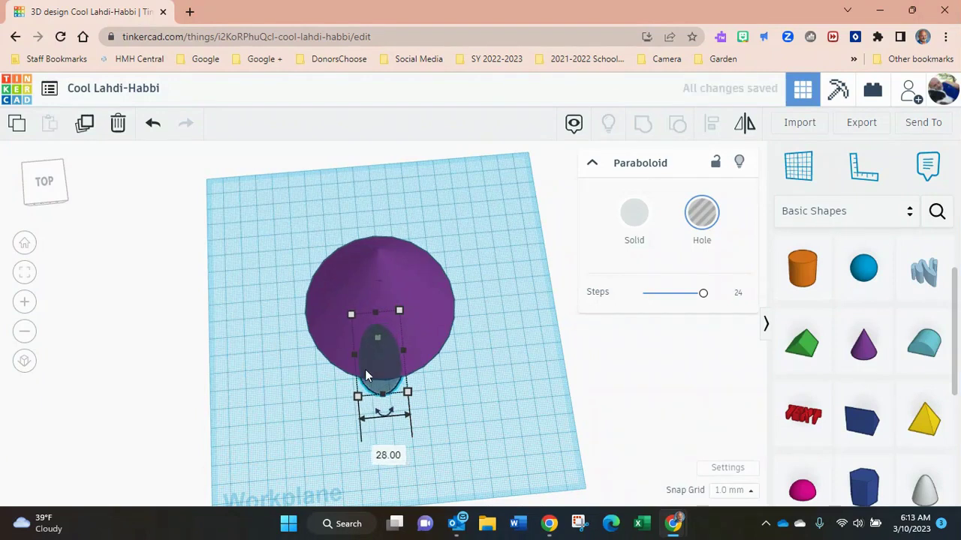
key("Right")
key("Right")
key("Right")
key("Right")
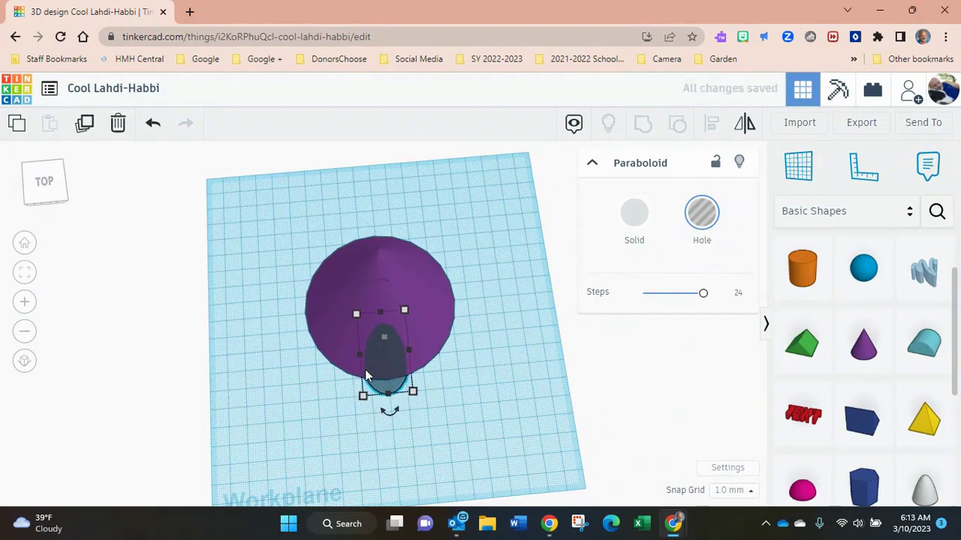
key("Left")
left_click(511, 394)
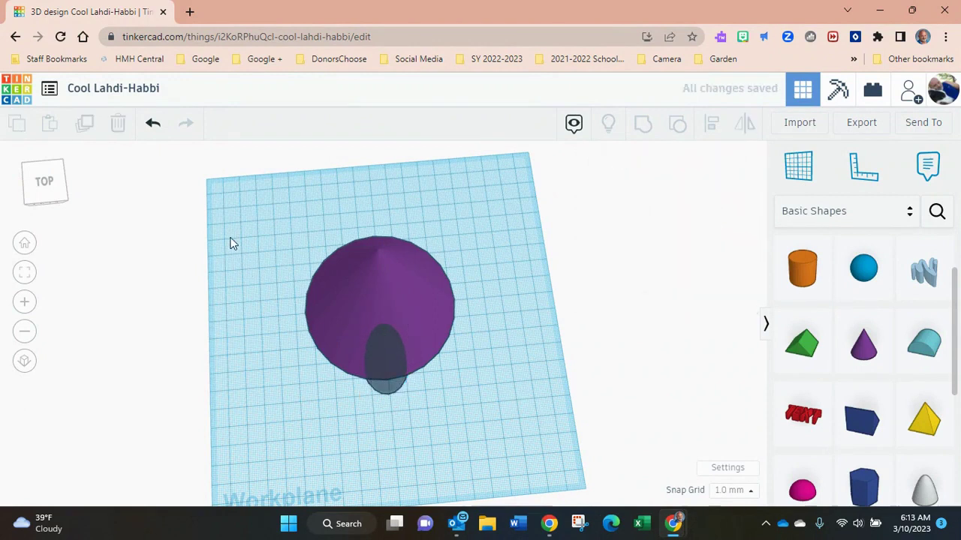
- Group the cone with the paraboloid hole to cut a doorway, and check the opening from the front
left_click_drag(245, 231, 499, 416)
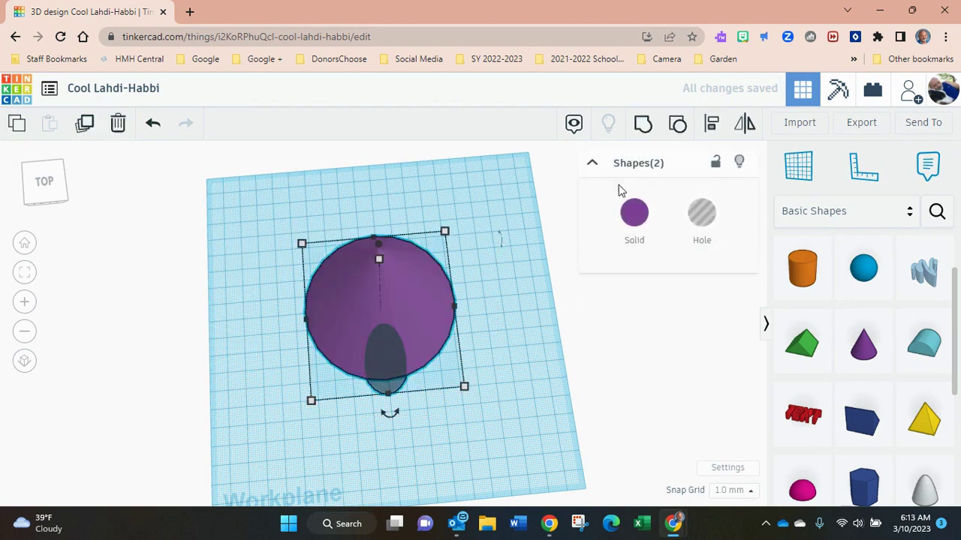
left_click(643, 126)
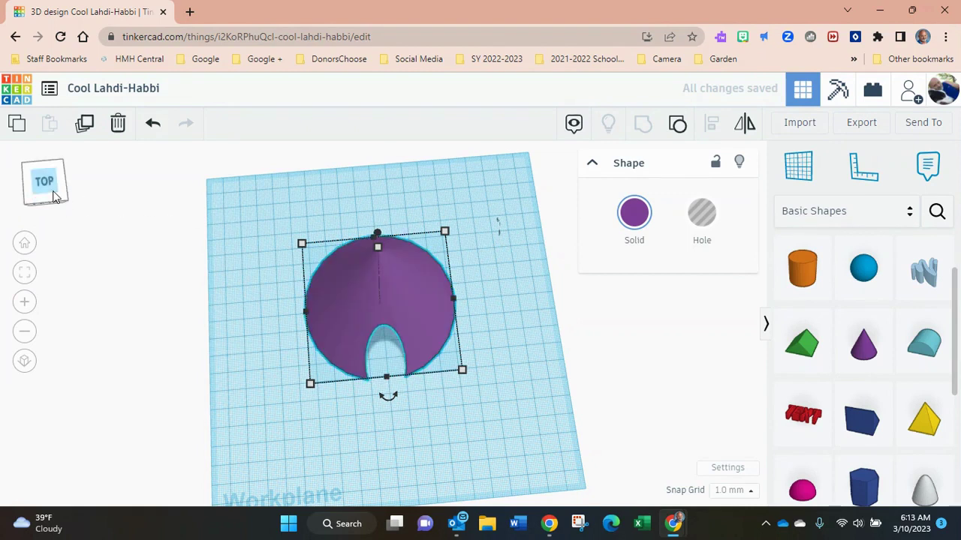
left_click(54, 197)
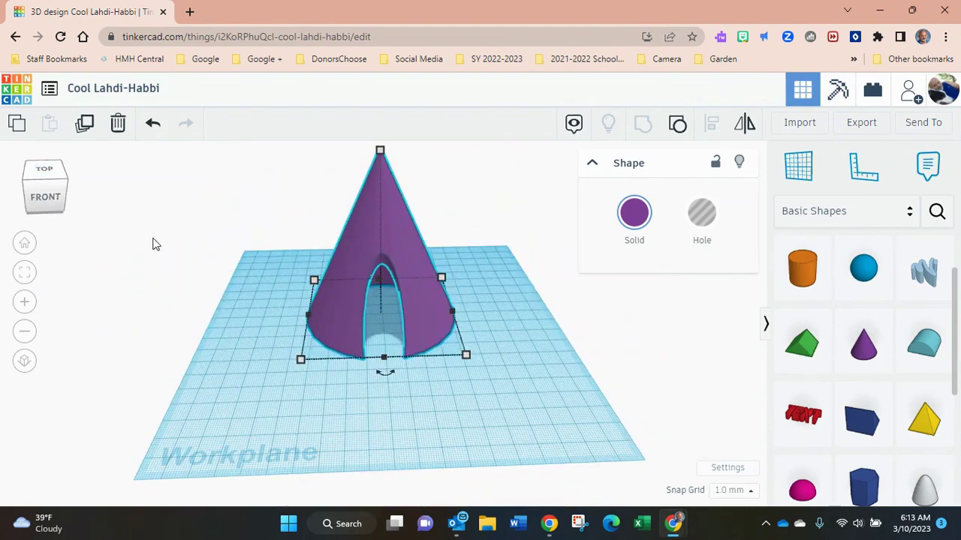
- Ungroup the cone and its doorway hole, and group both shapes again
left_click(677, 124)
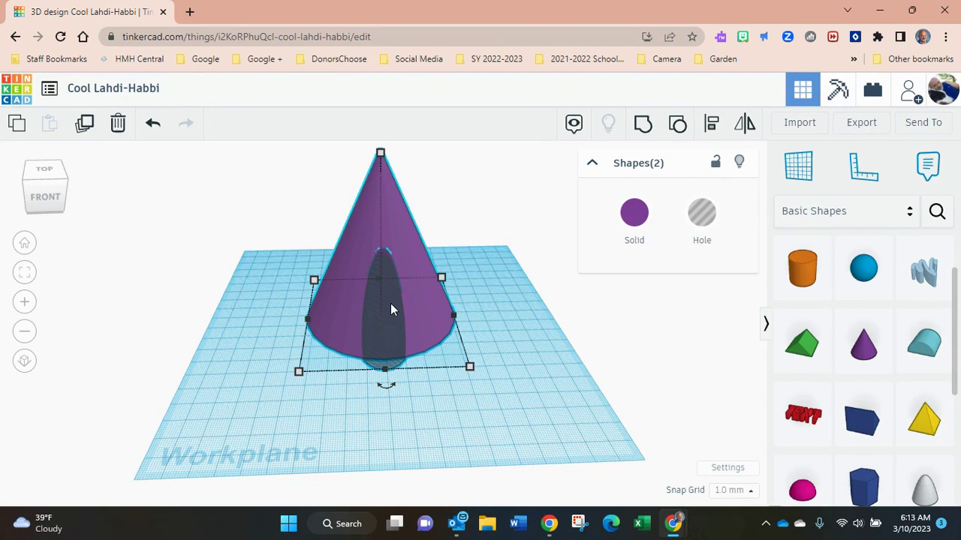
left_click_drag(249, 186, 559, 432)
left_click(643, 124)
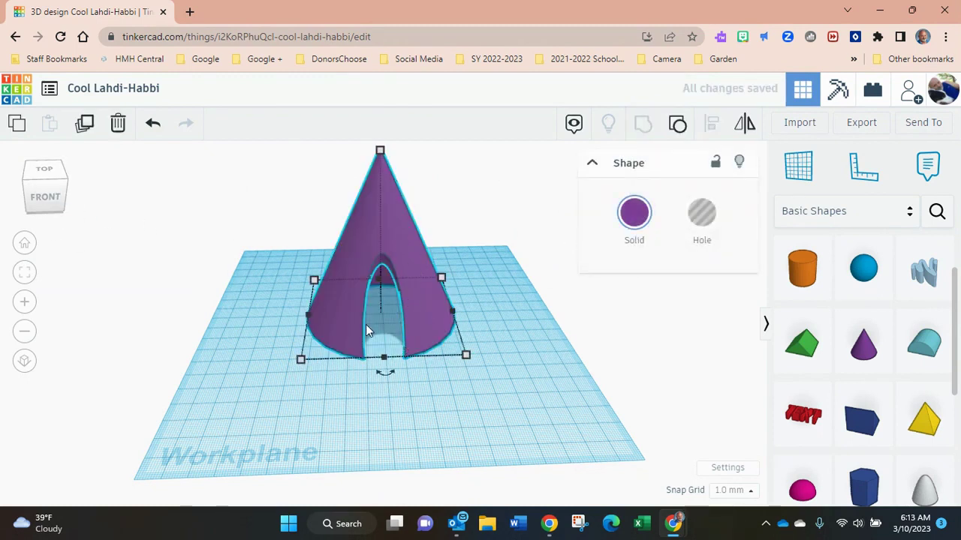
- Dismiss the Outlook notification and look at the cone and its doorway straight from the front, with the whole workplane in view
mouse_move(57, 214)
left_mouse_down()
mouse_move(54, 188)
mouse_move(54, 219)
left_mouse_up()
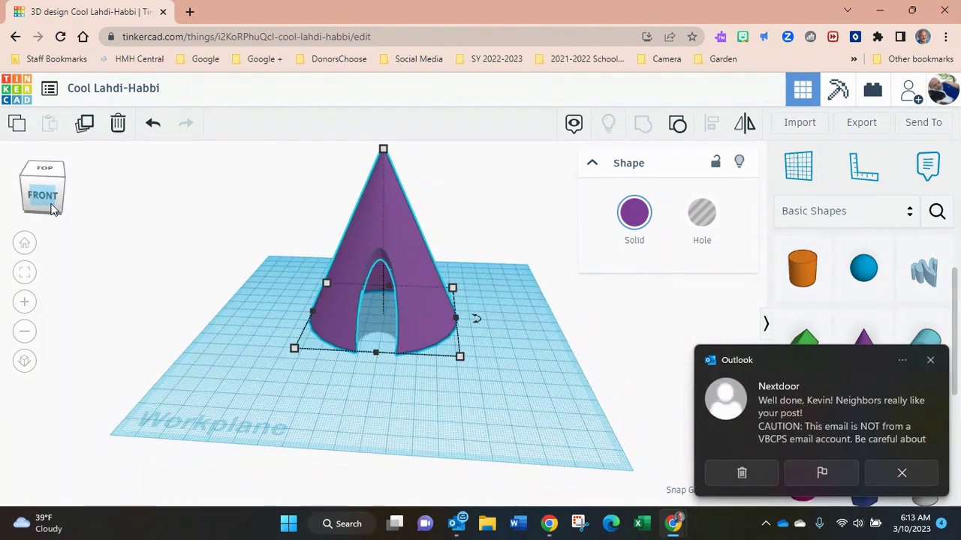
left_click(930, 360)
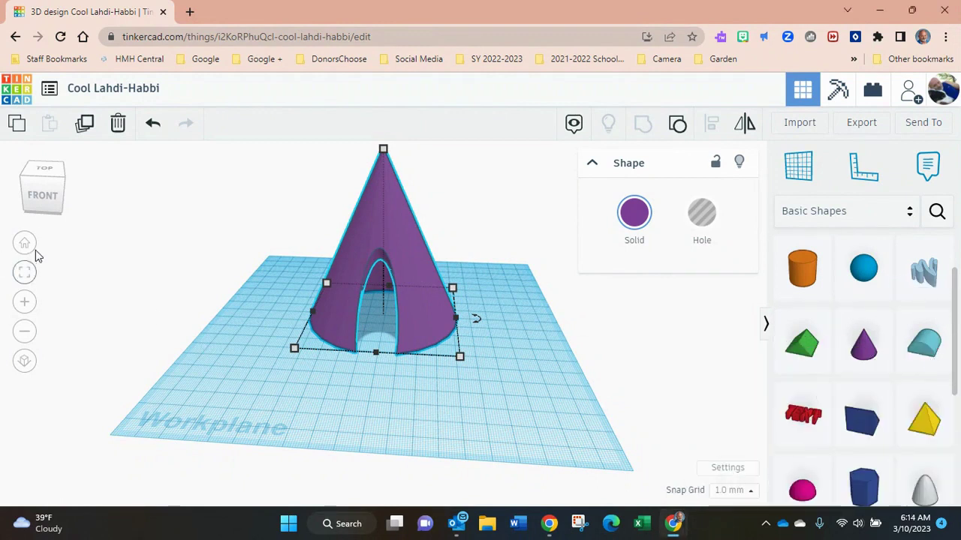
left_click(44, 200)
left_click_drag(45, 201, 45, 213)
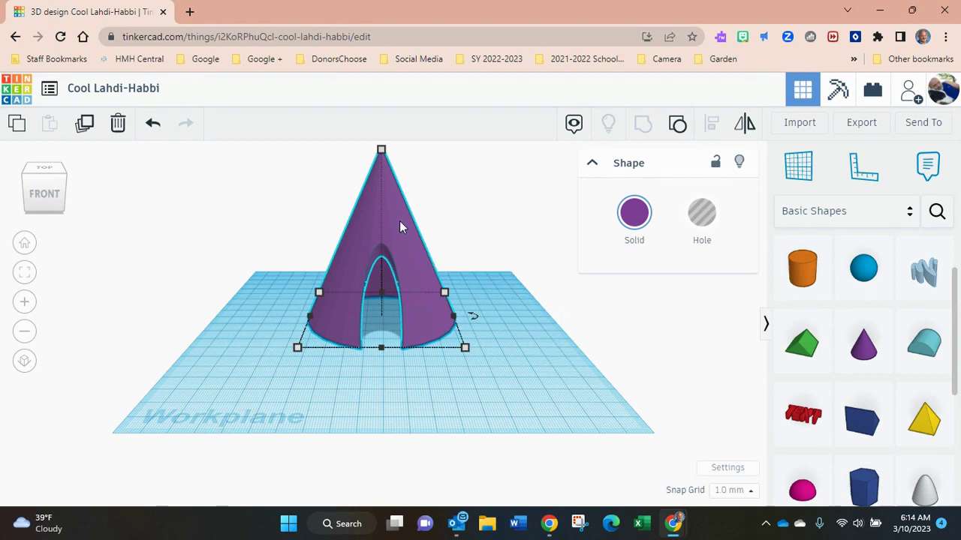
left_click(24, 331)
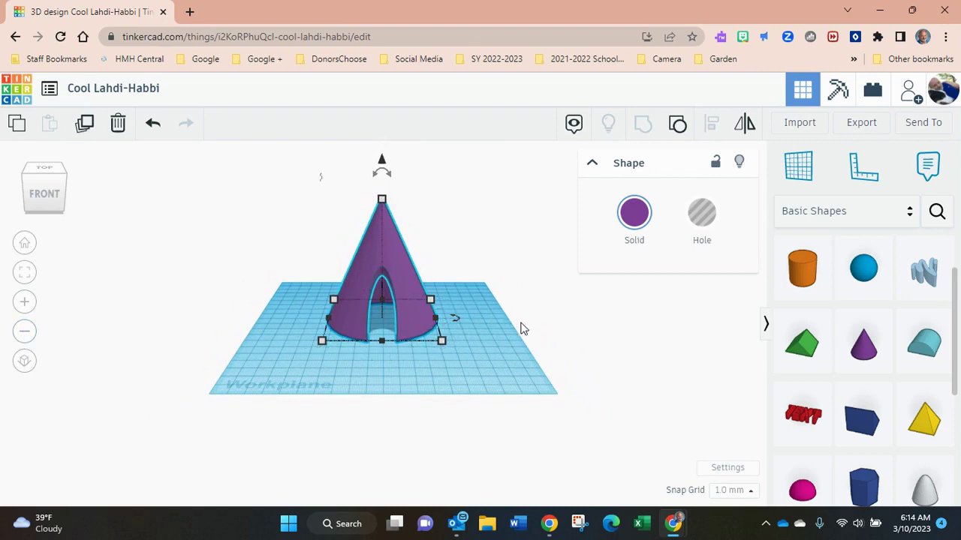
left_click(512, 354)
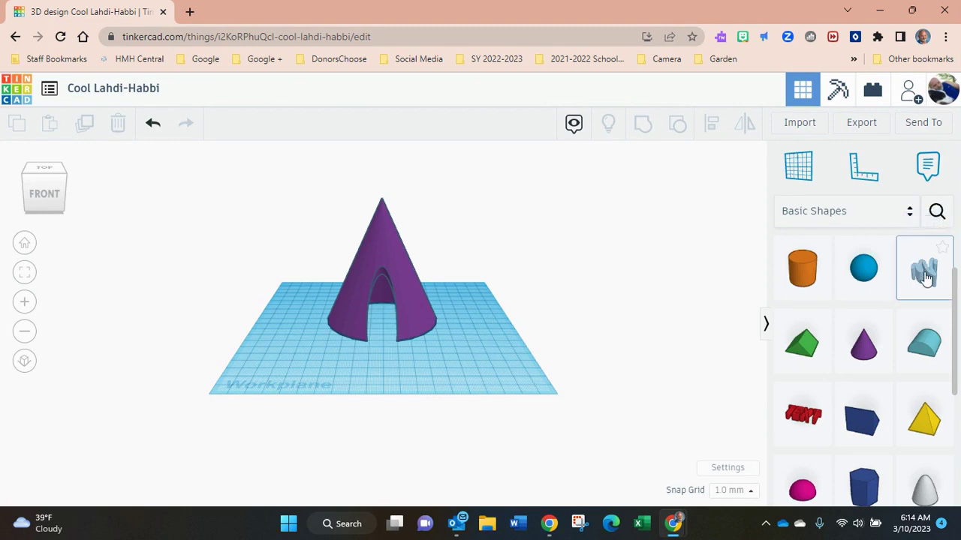
- Place a Scribble shape on the workplane beside the cone and draw a long, downward-curving freehand stroke
mouse_move(925, 278)
left_mouse_down()
mouse_move(817, 279)
mouse_move(413, 351)
mouse_move(465, 352)
mouse_move(463, 265)
mouse_move(420, 183)
mouse_move(404, 217)
mouse_move(435, 292)
left_mouse_up()
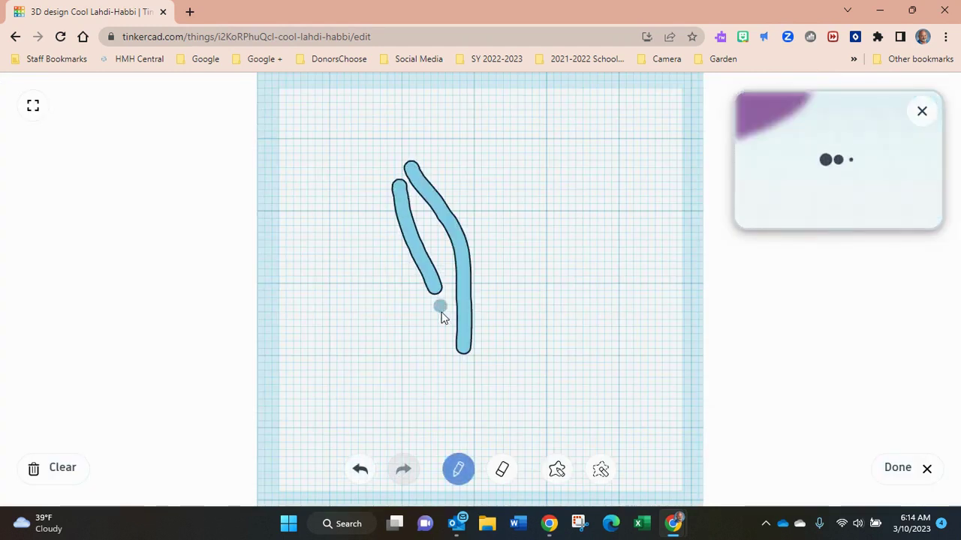
mouse_move(459, 354)
left_mouse_down()
mouse_move(450, 300)
mouse_move(435, 286)
left_mouse_up()
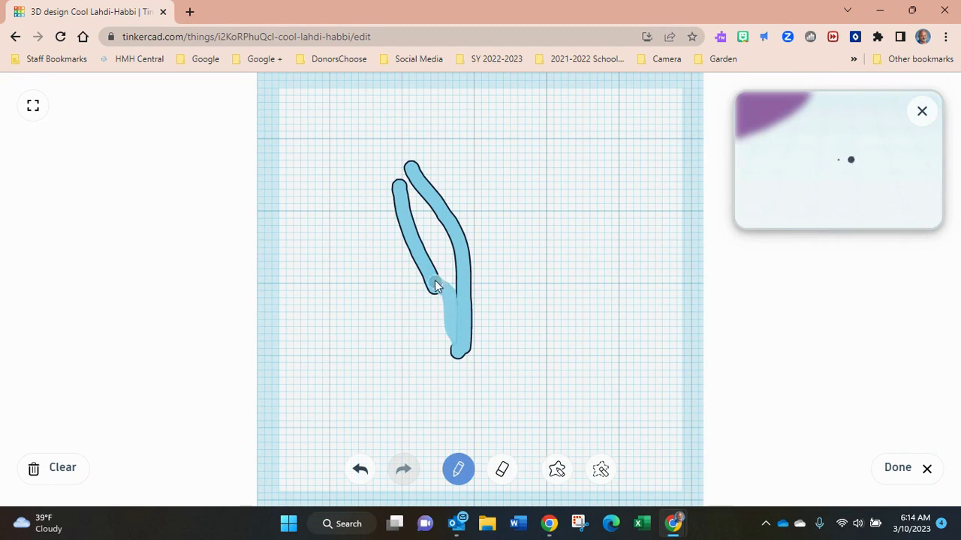
mouse_move(425, 235)
left_mouse_down()
mouse_move(405, 185)
mouse_move(437, 206)
mouse_move(471, 325)
mouse_move(469, 352)
left_mouse_up()
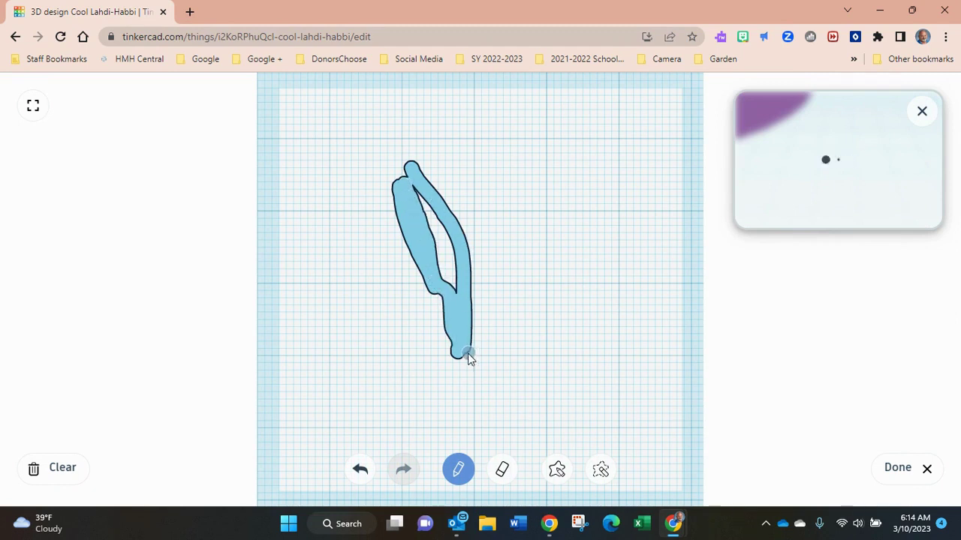
left_click(360, 473)
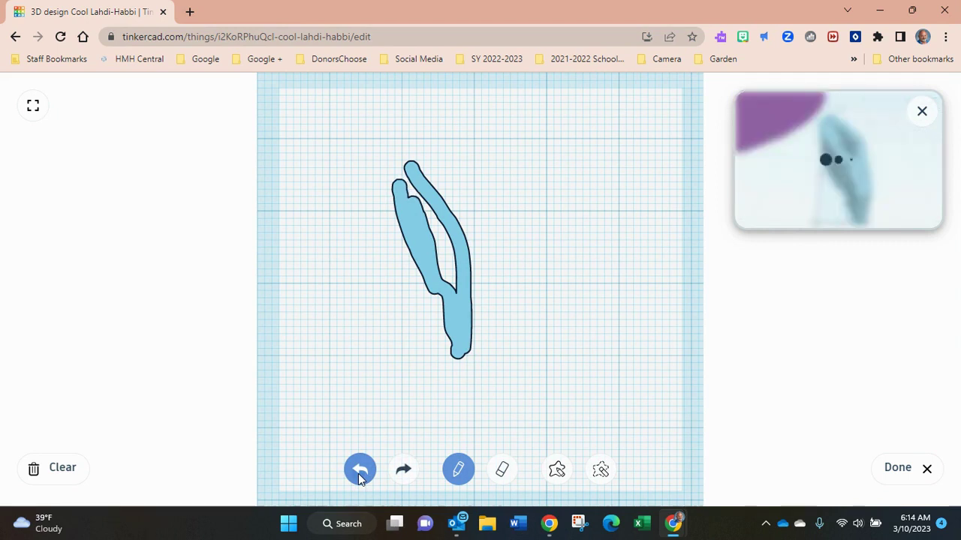
left_click(360, 473)
left_click(359, 475)
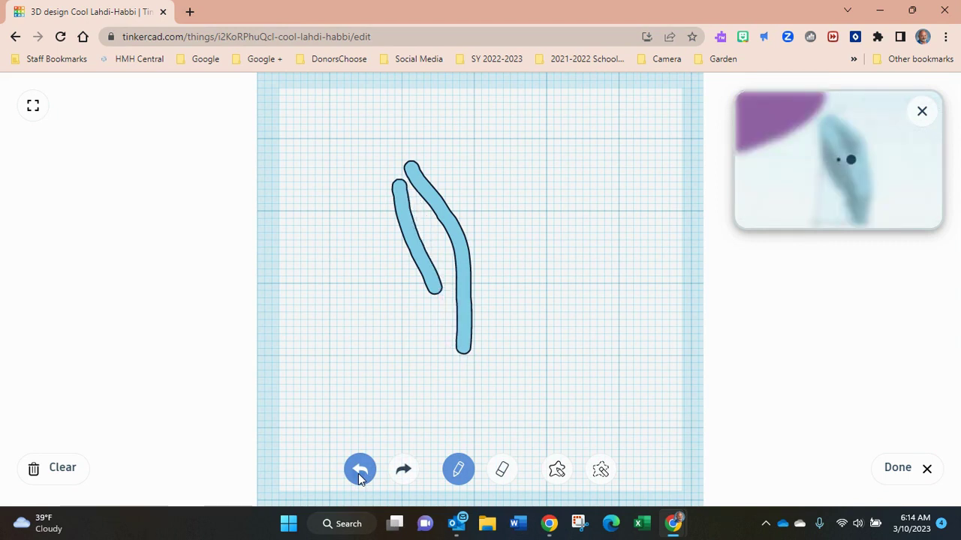
left_click(360, 474)
left_click(359, 475)
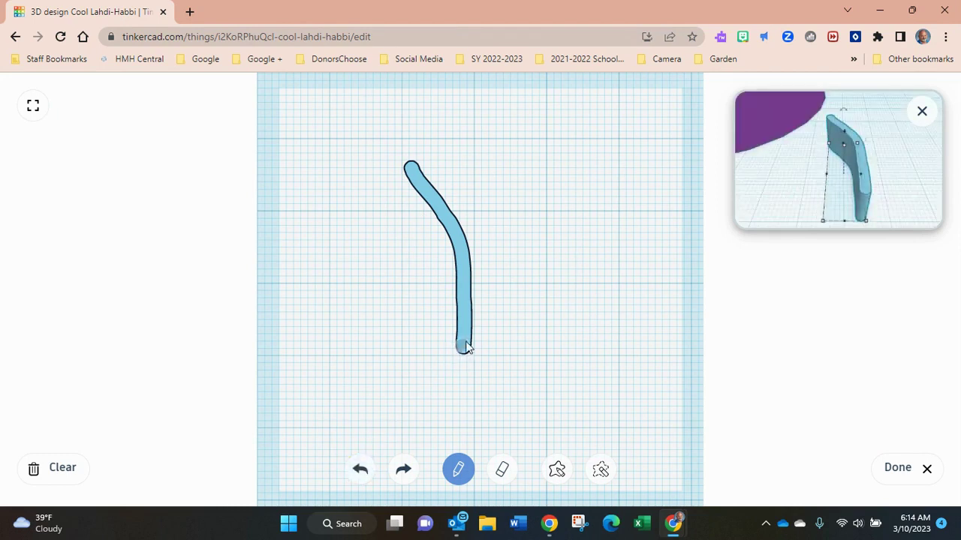
- Draw more freehand branches fanning out from the lower end of the curved stroke, join them at the base, and finish the scribble
mouse_move(463, 346)
left_mouse_down()
mouse_move(354, 182)
mouse_move(396, 229)
mouse_move(467, 353)
mouse_move(550, 175)
left_mouse_up()
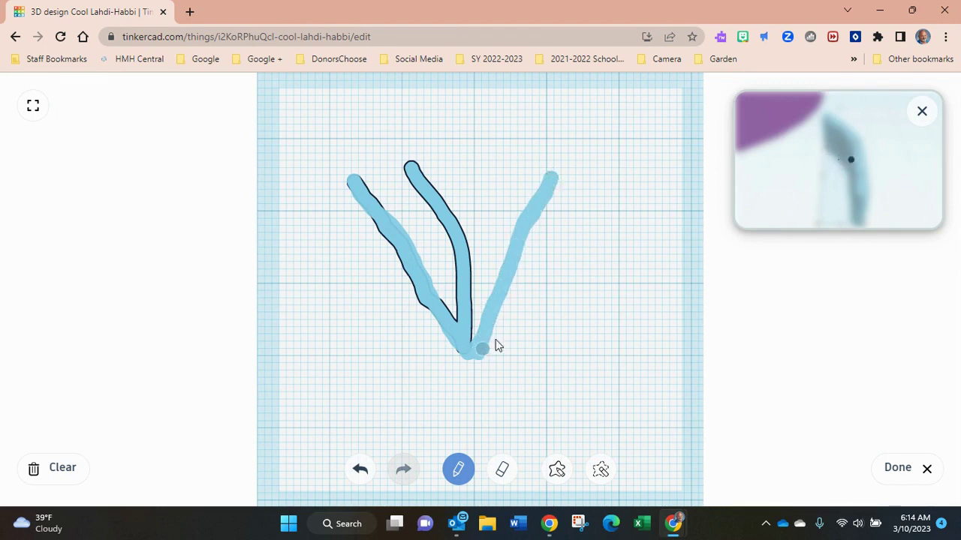
left_click_drag(477, 349, 613, 224)
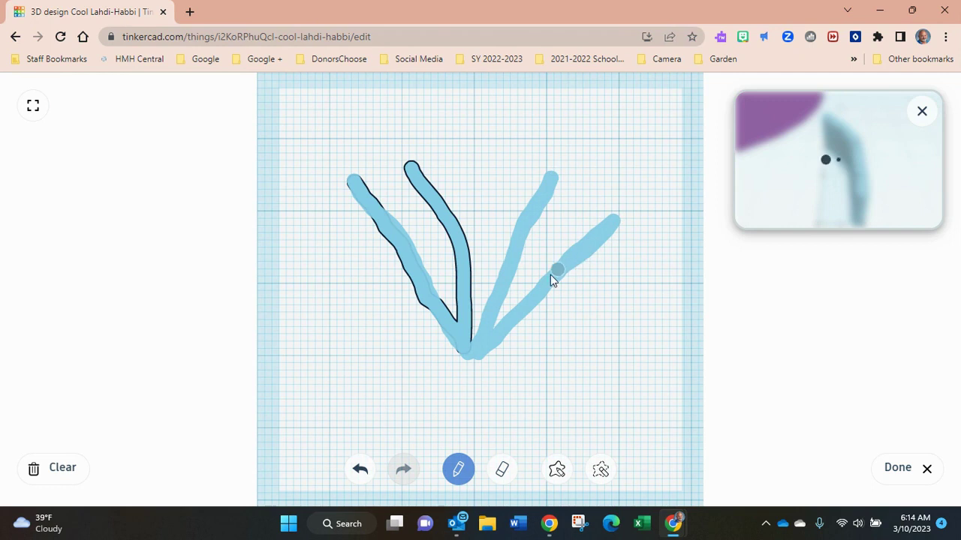
left_click_drag(491, 356, 472, 363)
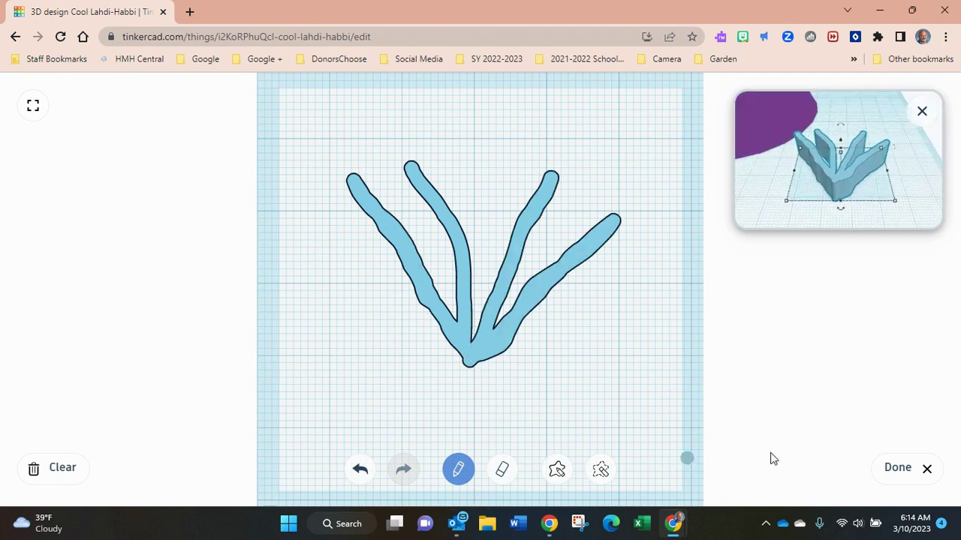
left_click(900, 471)
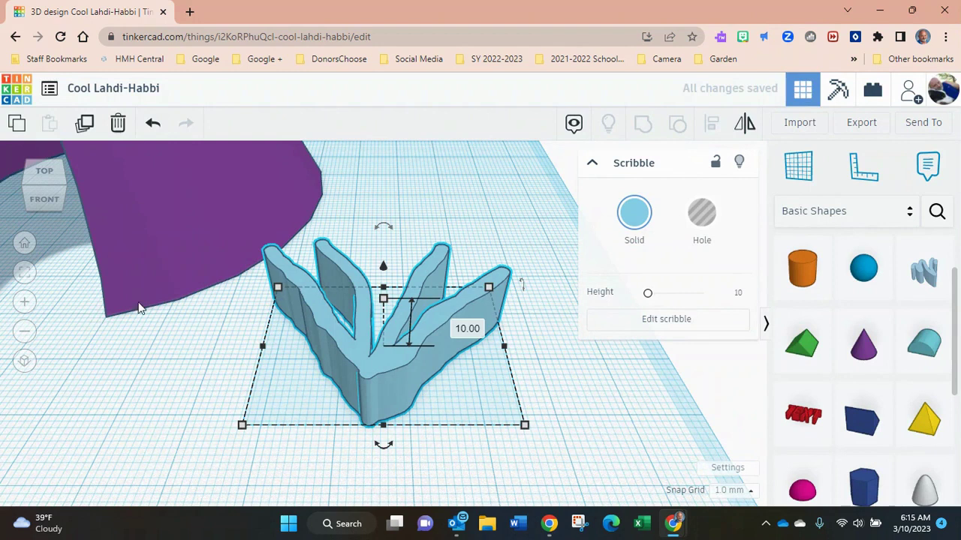
- Tilt the branching scribble up from the workplane in two rotations so it leans close to upright
left_click_drag(521, 283, 529, 323)
left_click(535, 429)
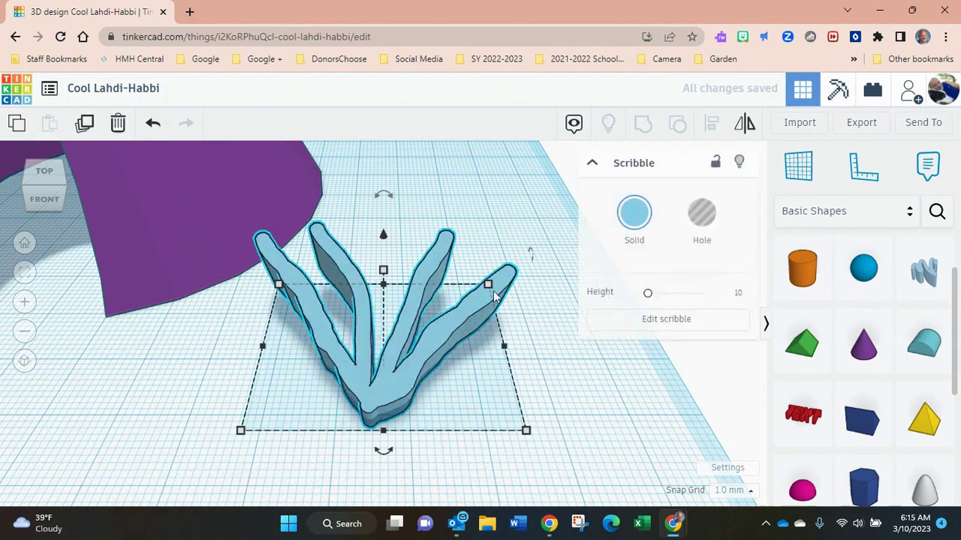
left_click_drag(531, 251, 542, 340)
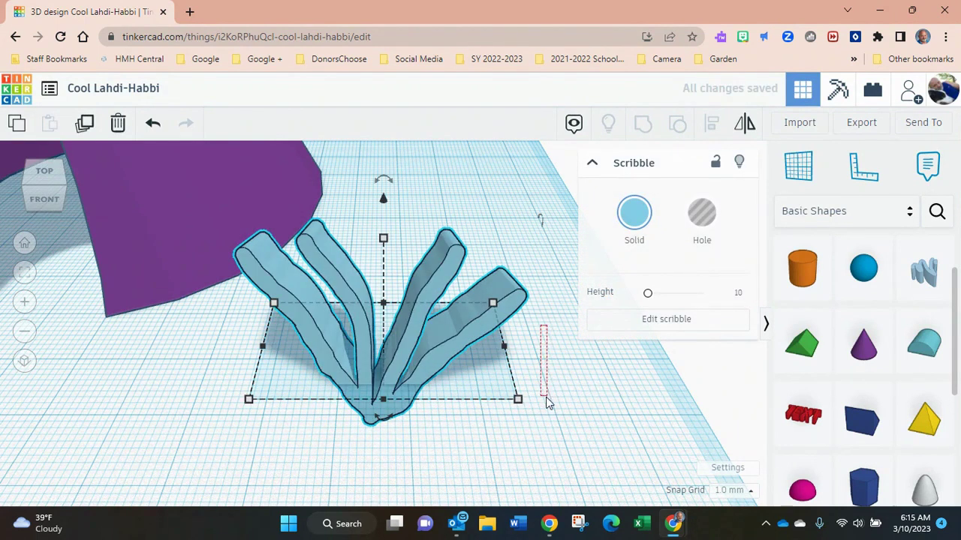
left_click(547, 355)
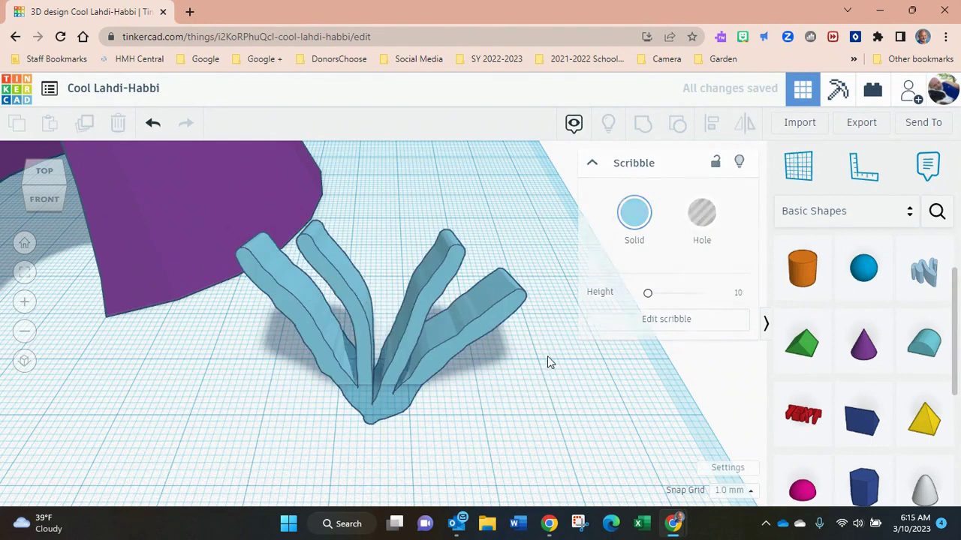
- Raise the scribble above the workplane to about the height of the cone's upper part
left_click(417, 358)
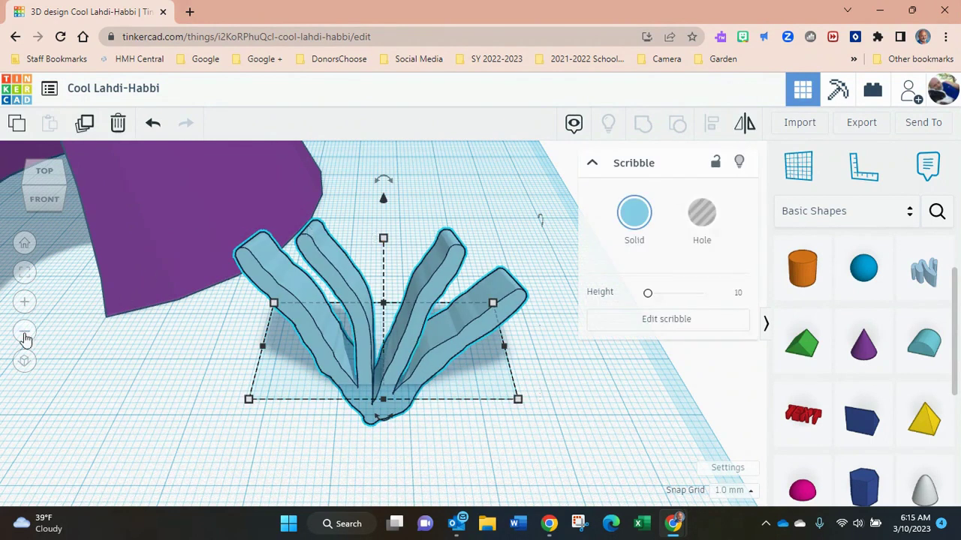
left_click(24, 333)
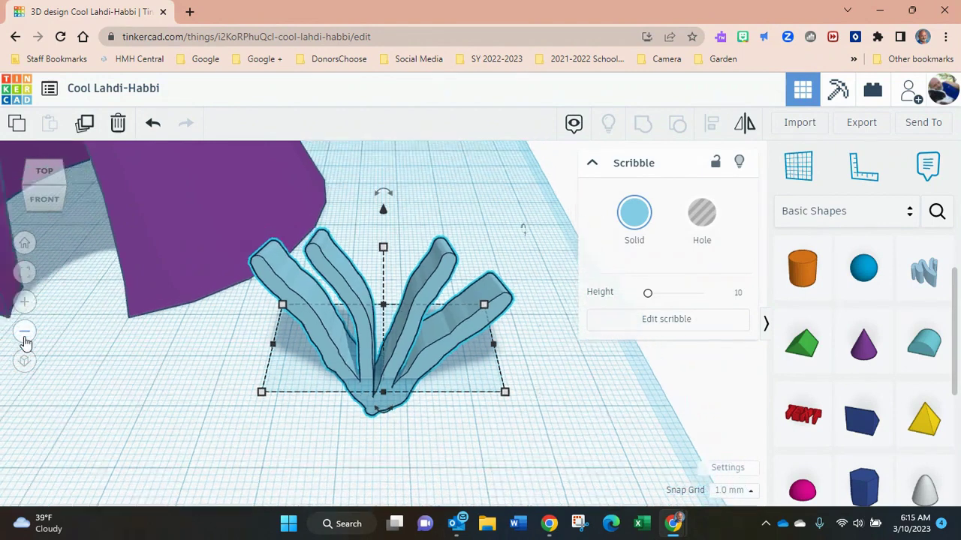
left_click(25, 334)
left_click(24, 334)
left_click(25, 334)
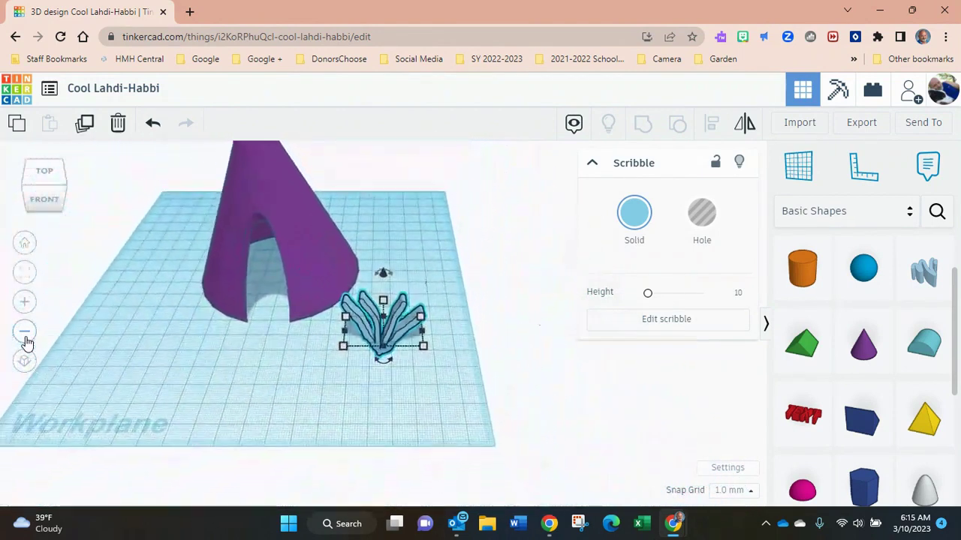
left_click(25, 334)
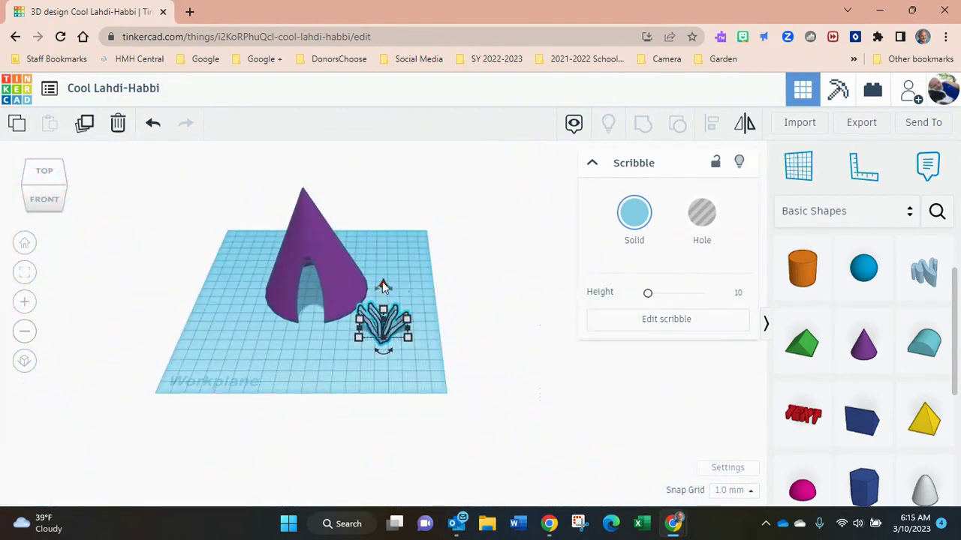
left_click_drag(383, 284, 382, 195)
left_click(382, 193)
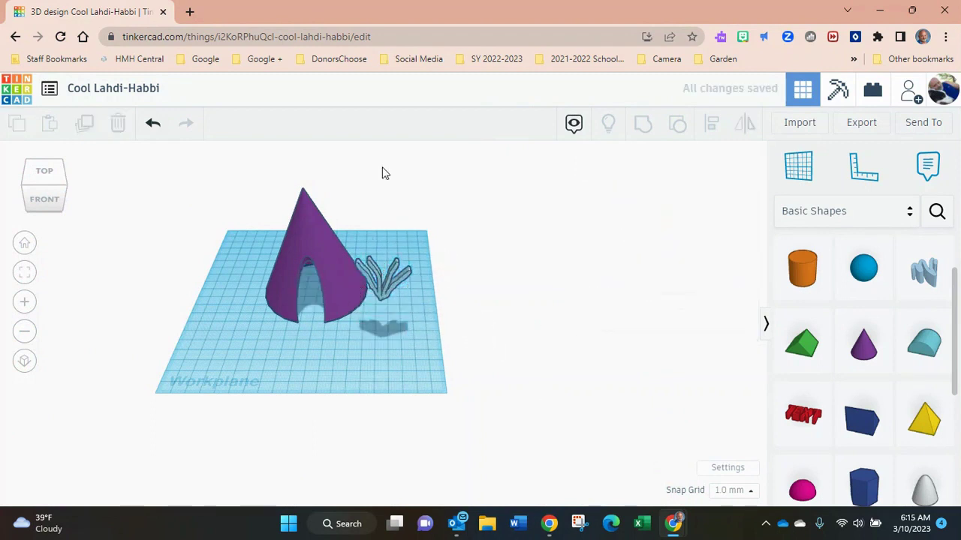
left_click(388, 287)
left_click_drag(382, 231, 384, 162)
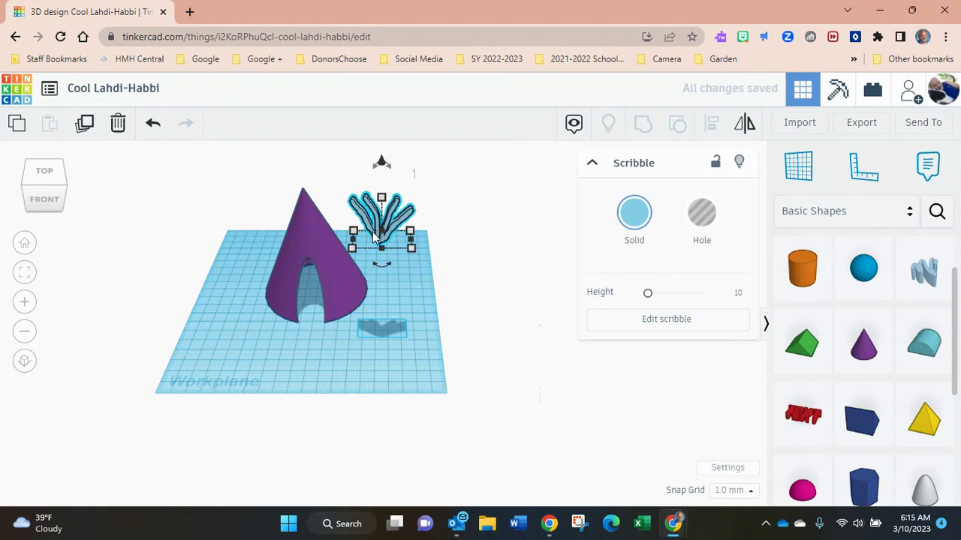
- Move the raised scribble sideways until it is in front of the cone's upper part
key("Left")
key("Left")
key("Left")
key("Left")
key("Left")
key("Left")
key("Left")
key("Left")
key("Left")
key("Left")
key("Left")
key("Left")
key("Left")
key("Left")
key("Left")
key("Left")
key("Left")
key("Left")
key("Left")
key("Left")
key("Left")
key("Left")
key("Left")
key("Left")
key("Left")
key("Left")
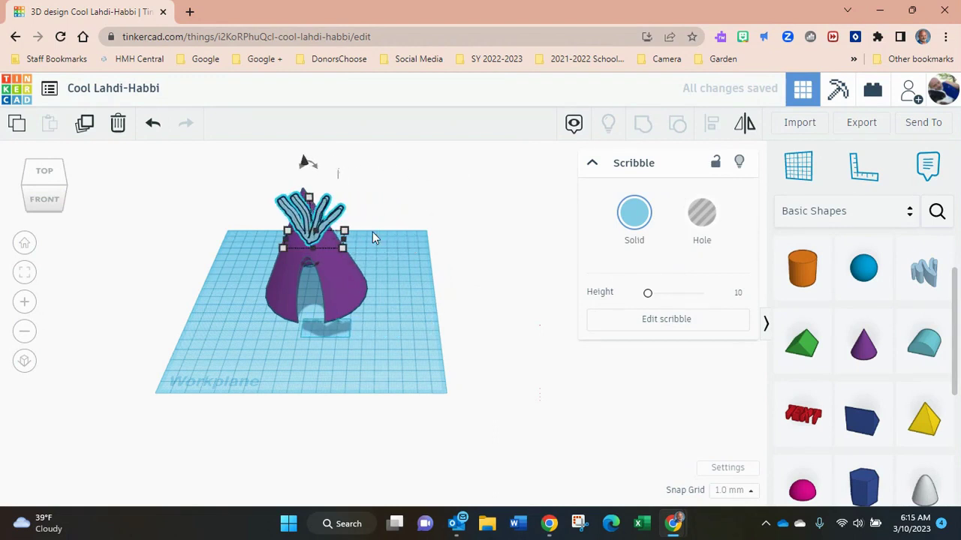
- Move the scribble back over the cone and shift it sideways so its base meets the cone's tip
key("Up")
key("Up")
key("Up")
key("Up")
key("Up")
key("Up")
key("Up")
key("Up")
key("Up")
key("Up")
key("Up")
key("Up")
key("Up")
key("Up")
key("Up")
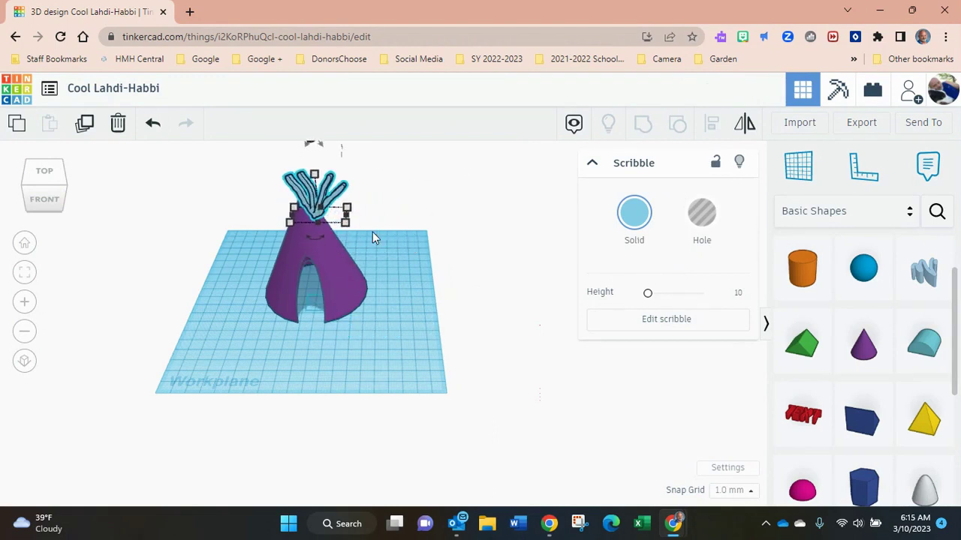
key("Left")
key("Left")
key("Left")
key("Left")
key("Left")
key("Left")
key("Left")
key("Left")
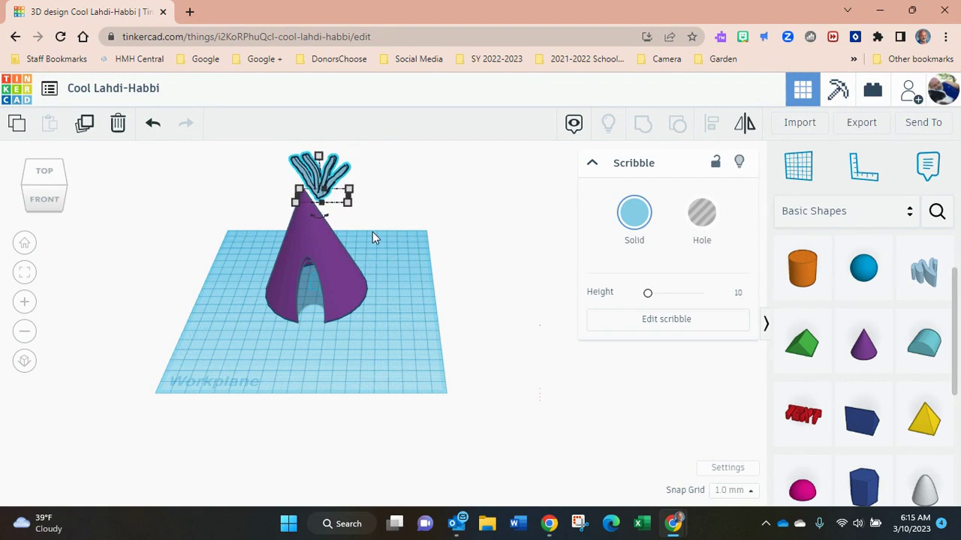
key("Down")
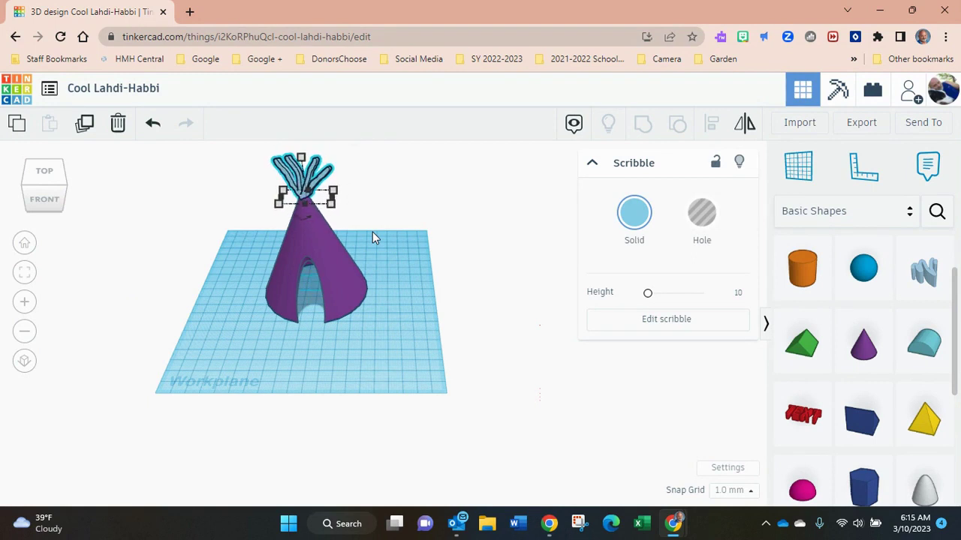
- Lower the scribble slightly onto the cone's tip, working from the right side view
left_click(409, 359)
mouse_move(65, 192)
left_mouse_down()
mouse_move(48, 202)
mouse_move(42, 193)
left_mouse_up()
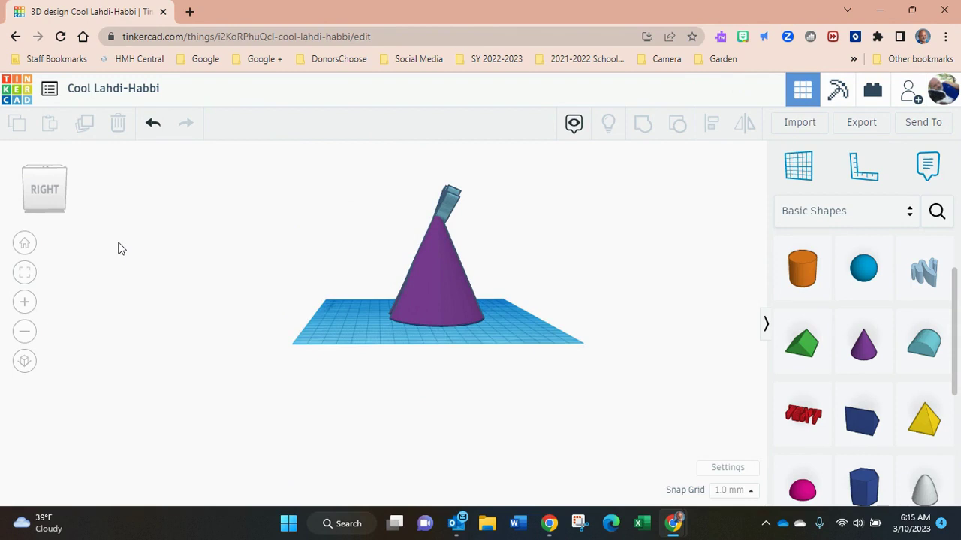
left_click(454, 206)
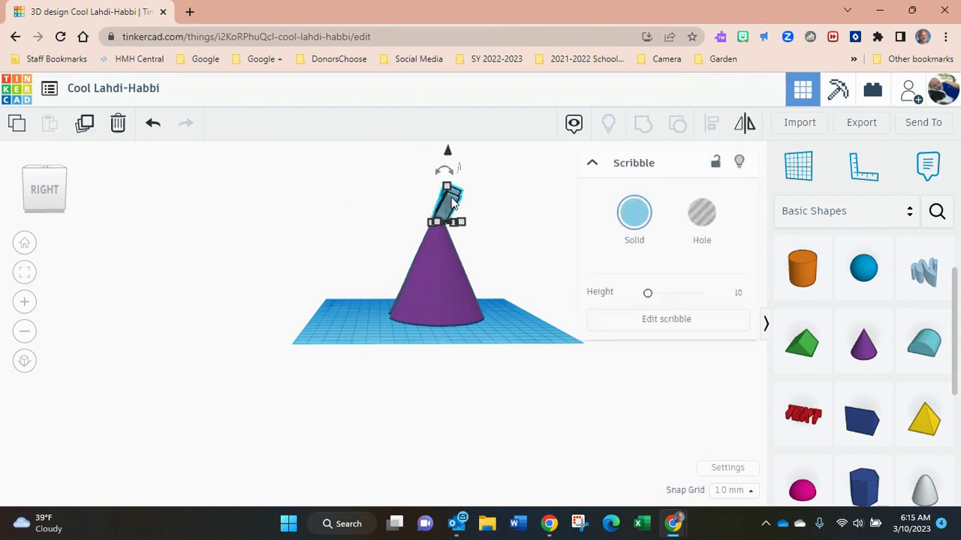
left_click_drag(447, 152, 445, 157)
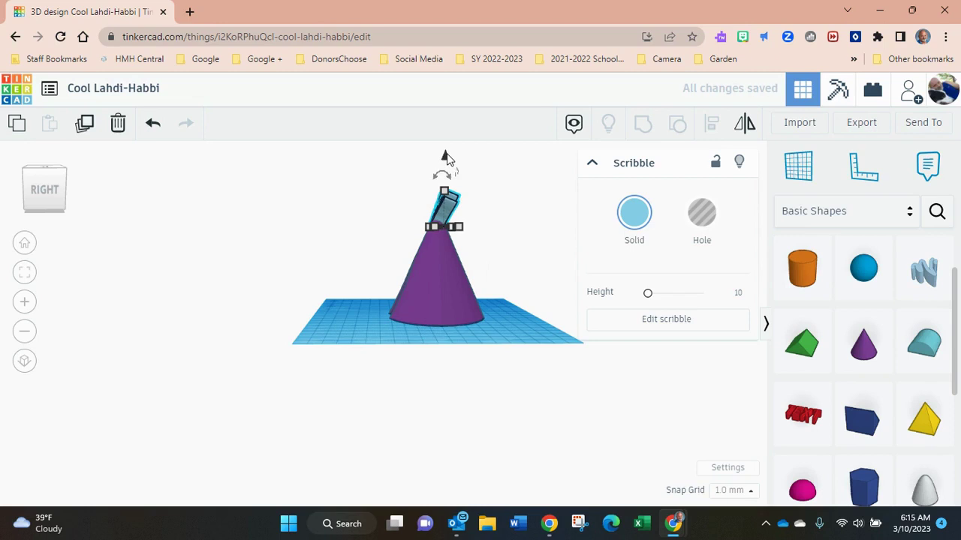
- Rotate the leaning scribble 25° in the right side view so it stands upright on the cone
mouse_move(441, 171)
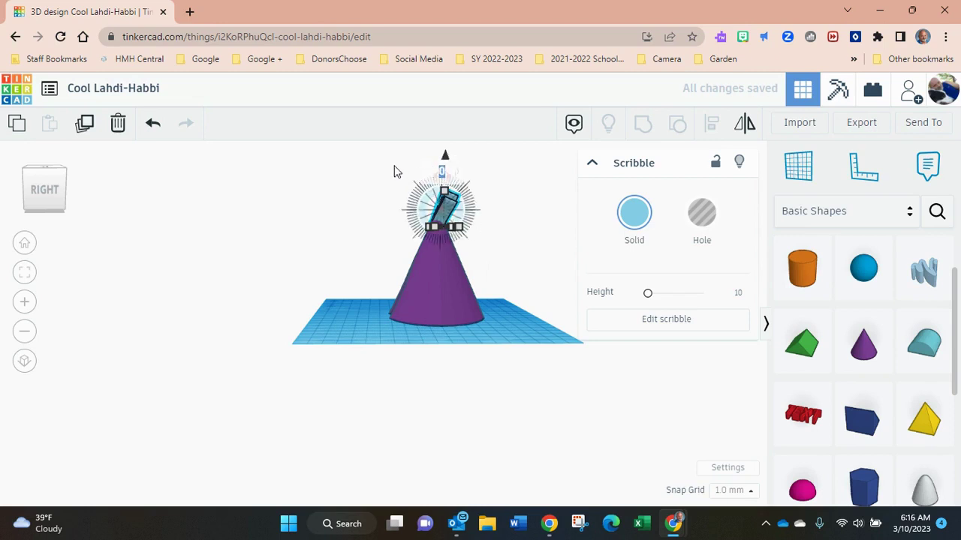
left_click(429, 171)
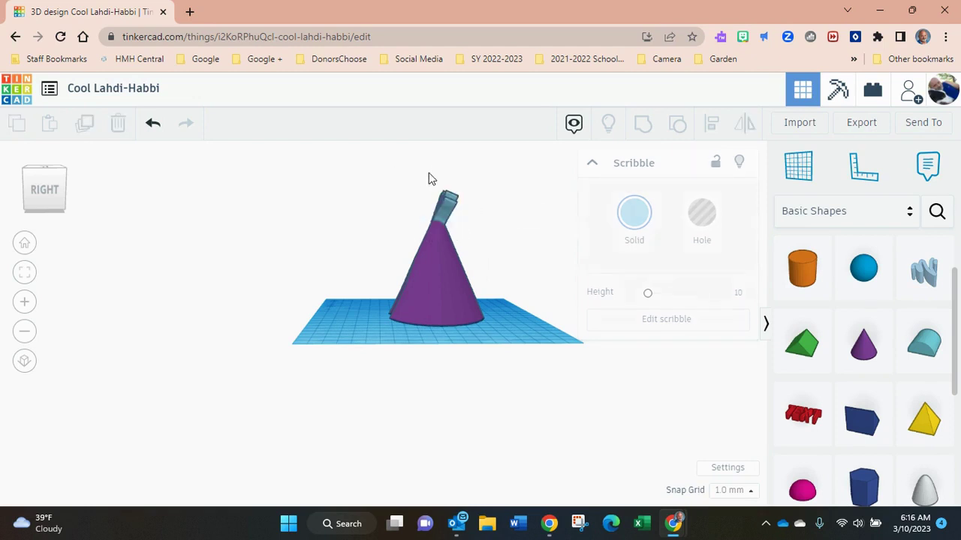
left_click(449, 211)
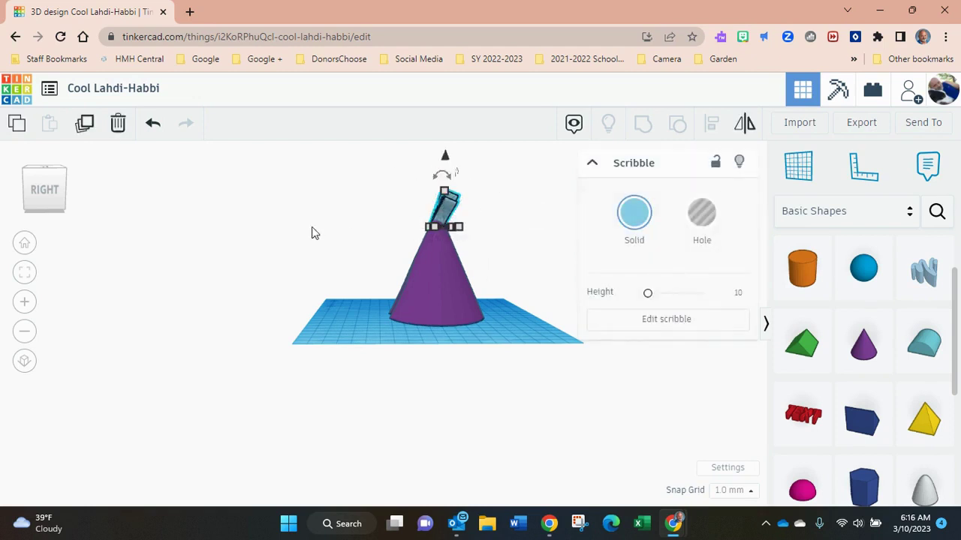
left_click(28, 275)
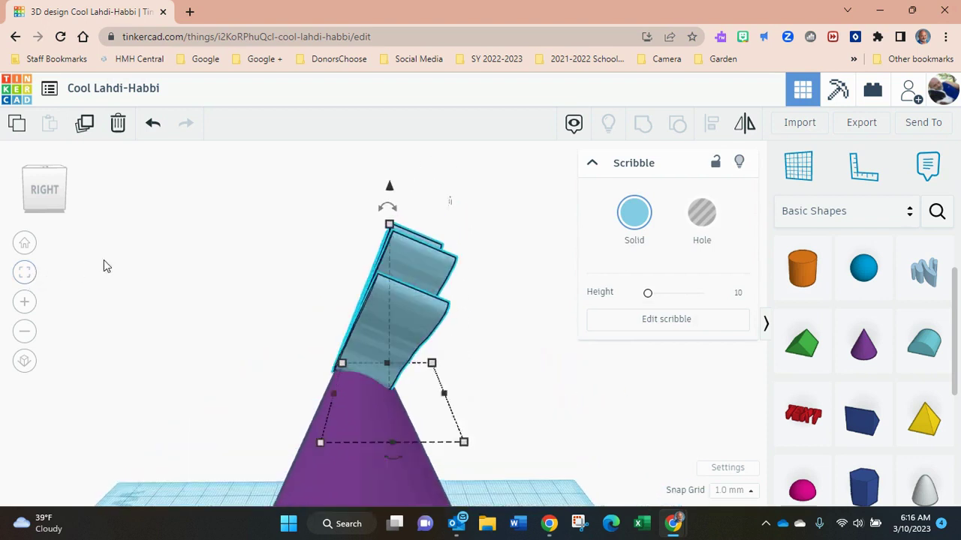
mouse_move(379, 211)
left_mouse_down()
mouse_move(371, 201)
mouse_move(338, 209)
left_mouse_up()
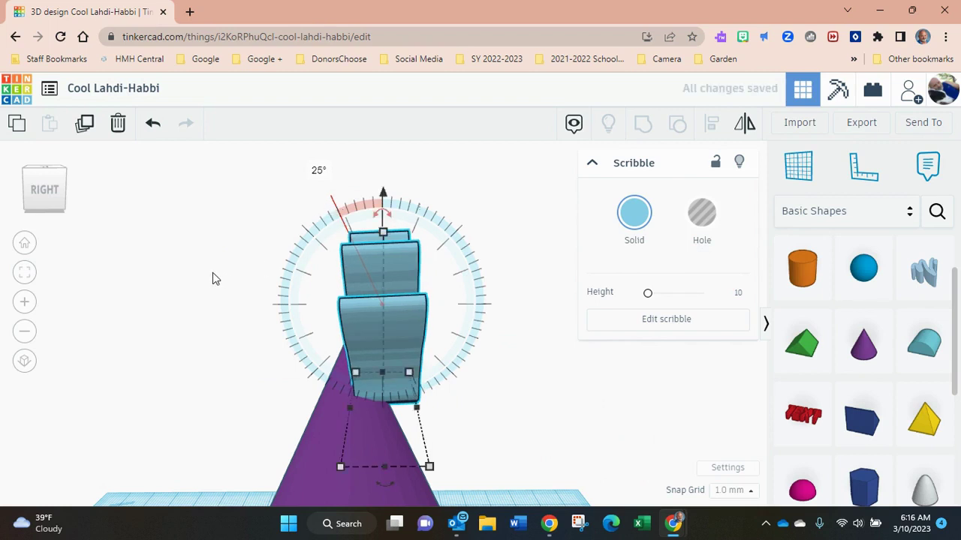
left_click(212, 274)
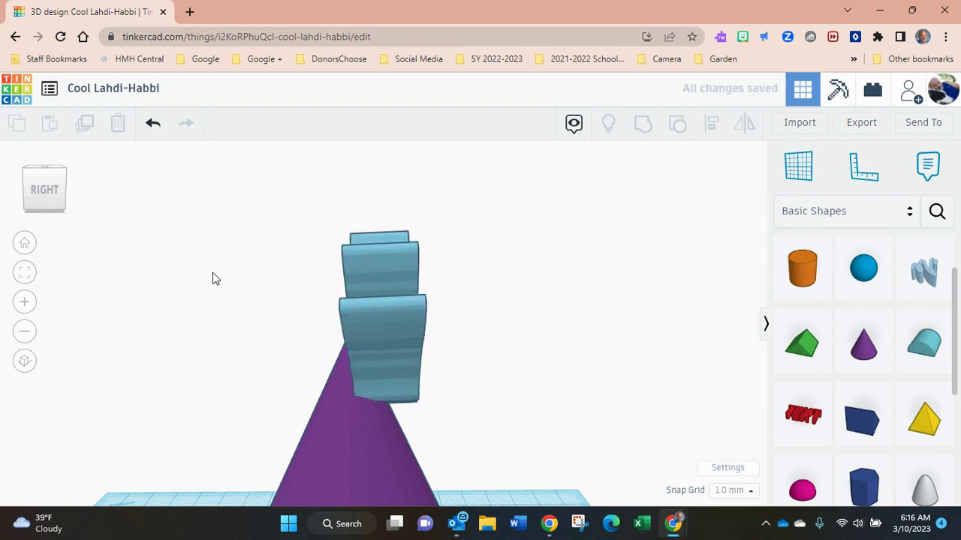
- Nudge the scribble in the right side view to centre it over the cone's tip, and check its fit from an angle
left_click(394, 363)
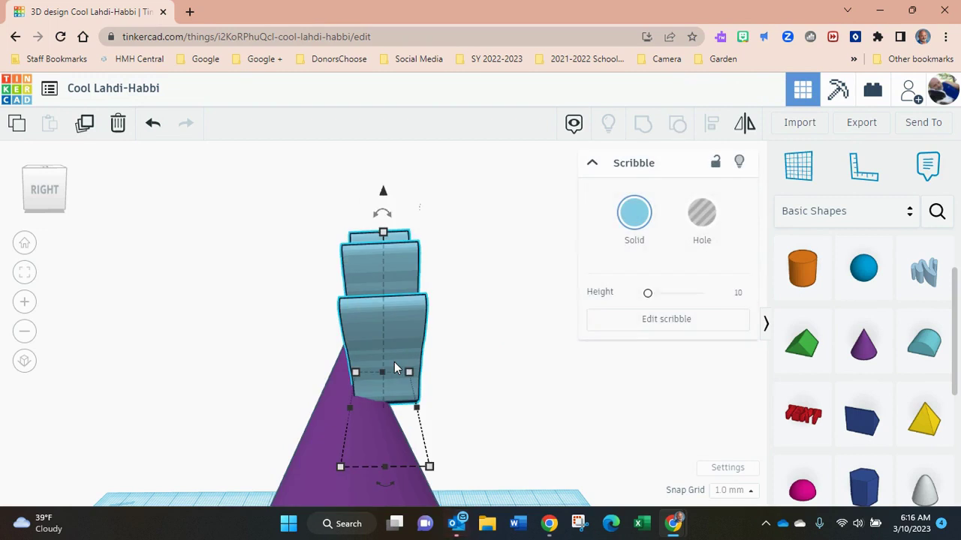
key("Left")
key("Left")
key("Left")
key("Left")
key("Left")
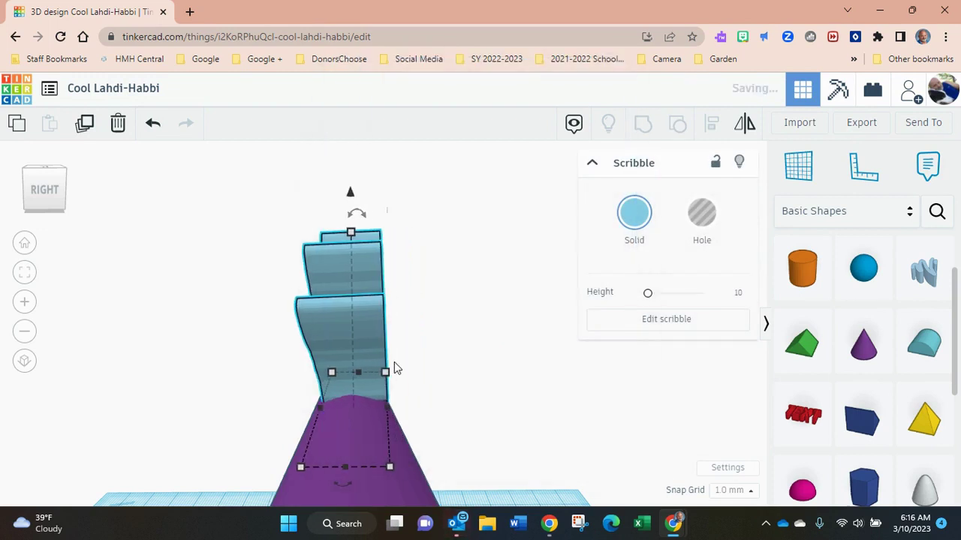
left_click(54, 193)
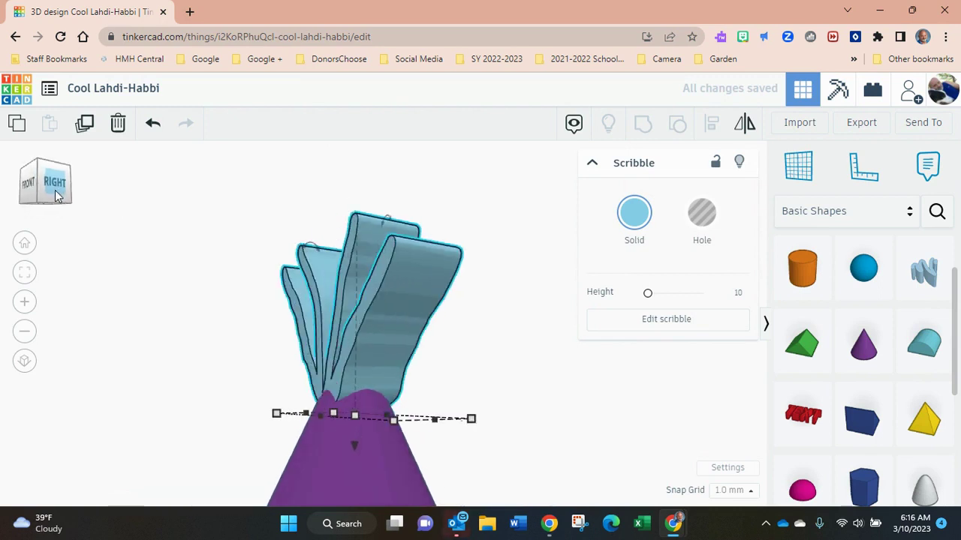
- Raise the scribble about 2.38 mm on the cone's tip, working from the front view
left_click_drag(55, 194, 73, 199)
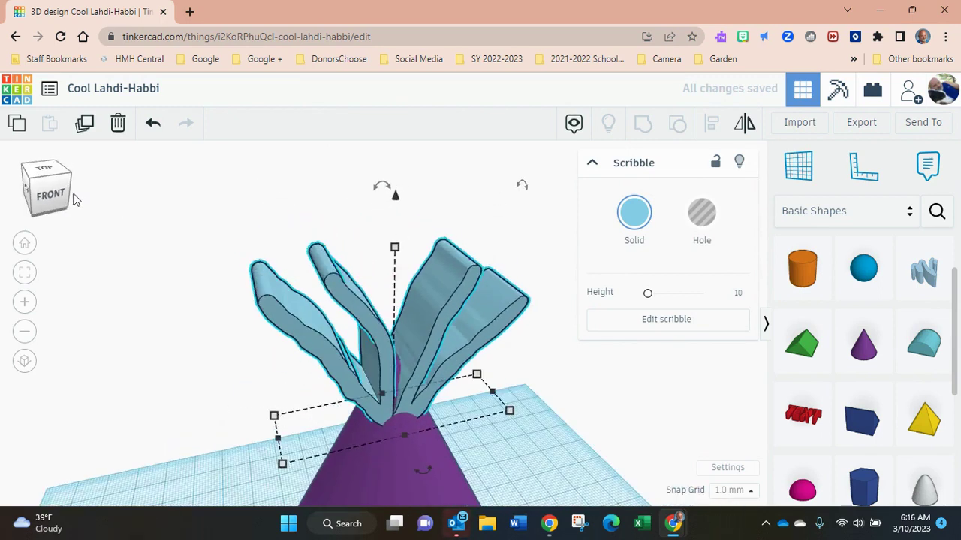
left_click(71, 195)
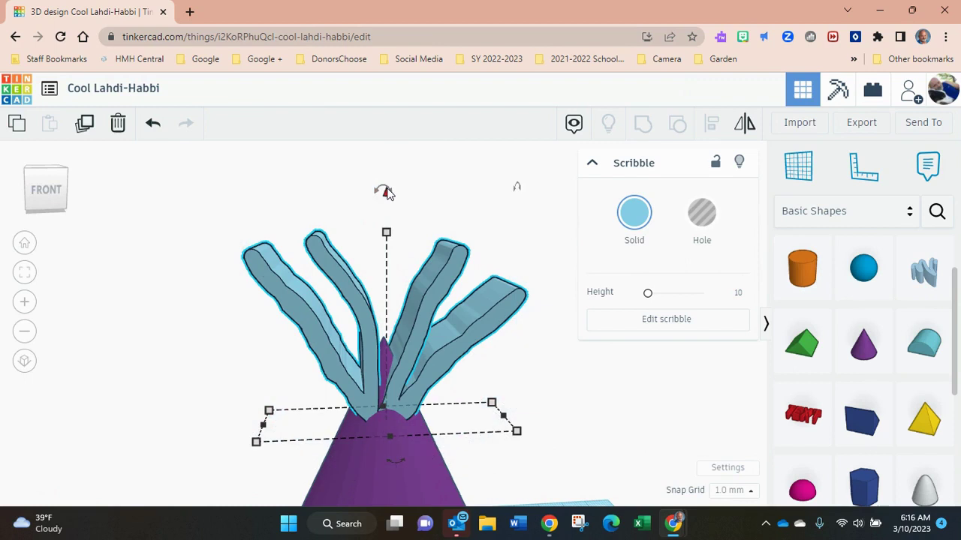
left_click_drag(387, 194, 385, 174)
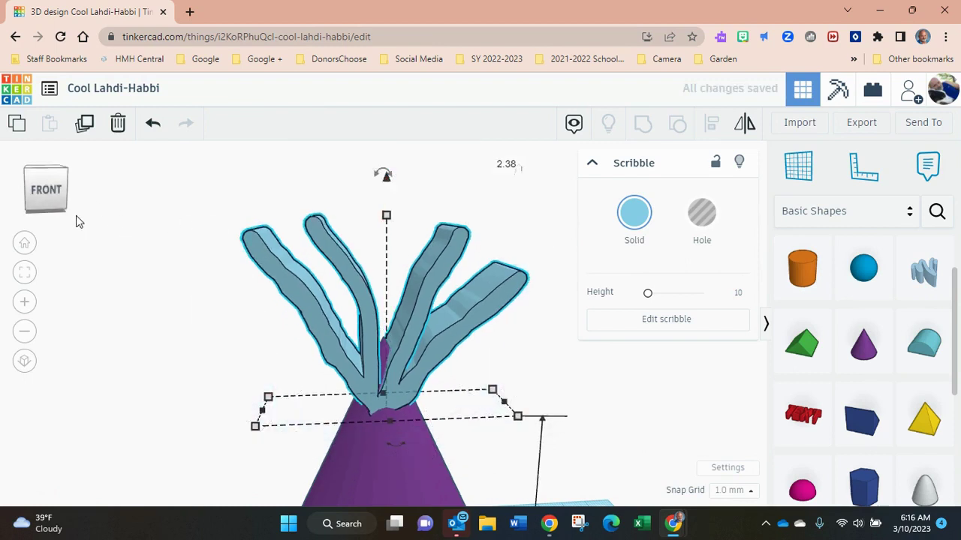
left_click(40, 198)
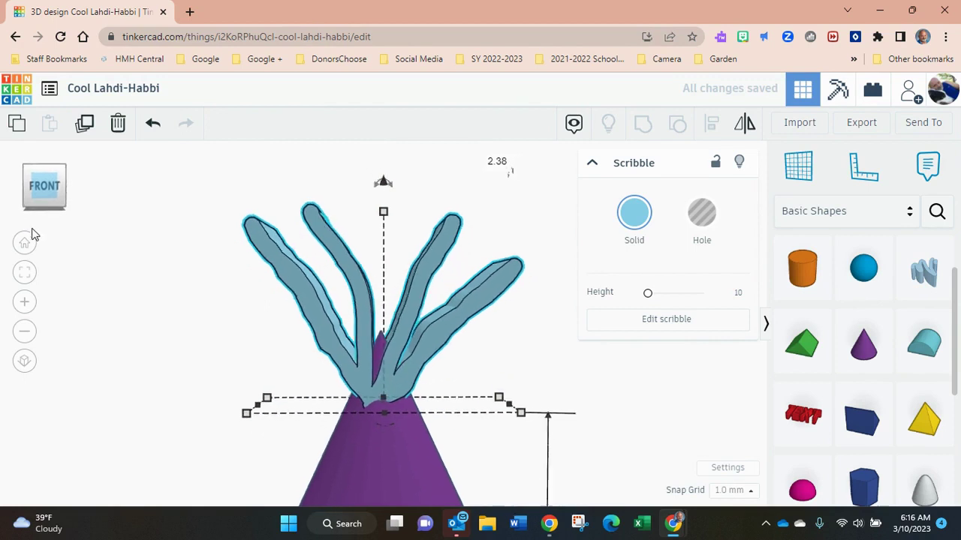
- Group the tent cone and the scribble poles into one purple shape
left_click(24, 242)
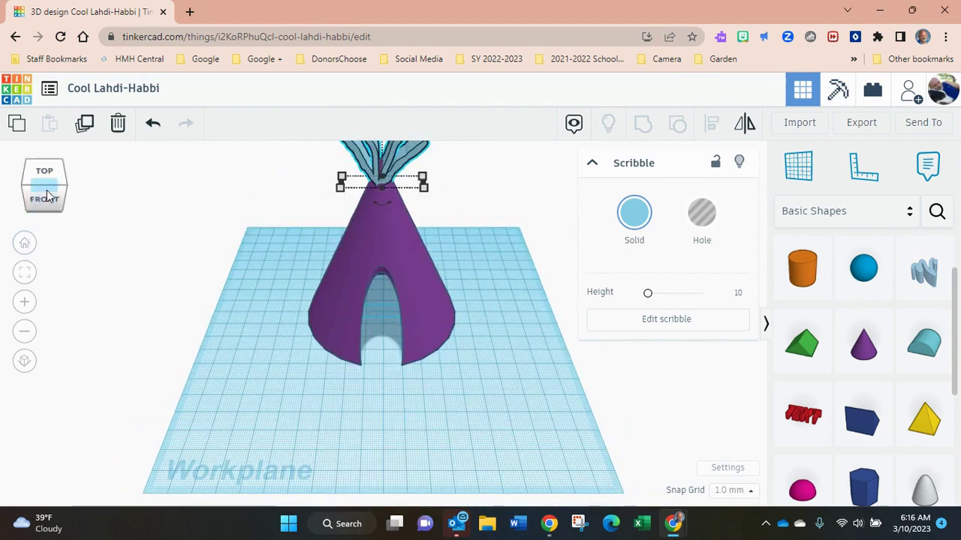
left_click_drag(45, 197, 52, 187)
left_click(53, 187)
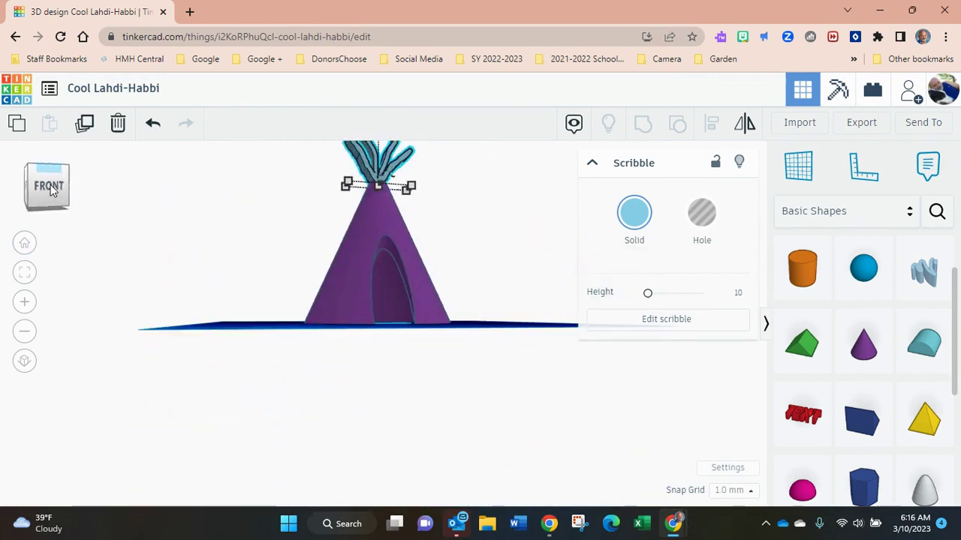
left_click(24, 332)
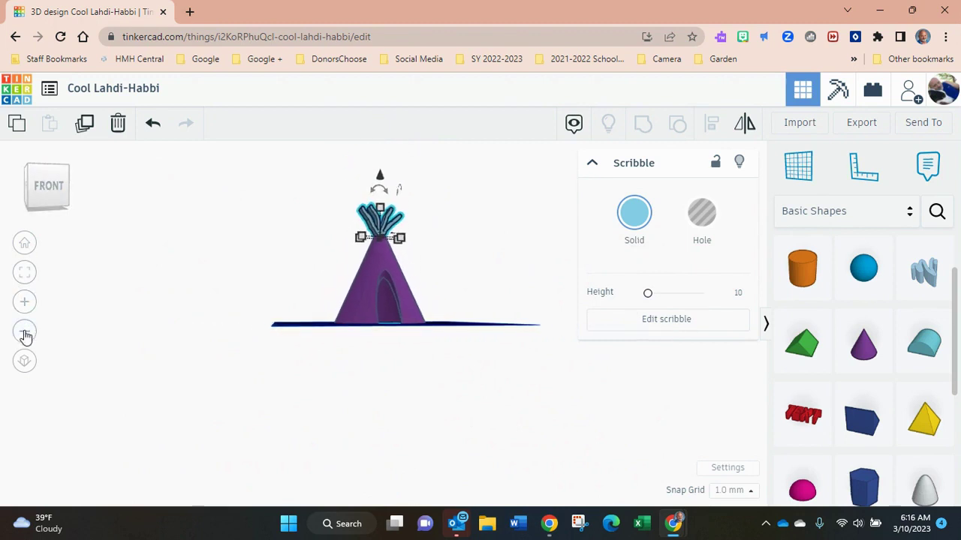
left_click_drag(45, 188, 42, 188)
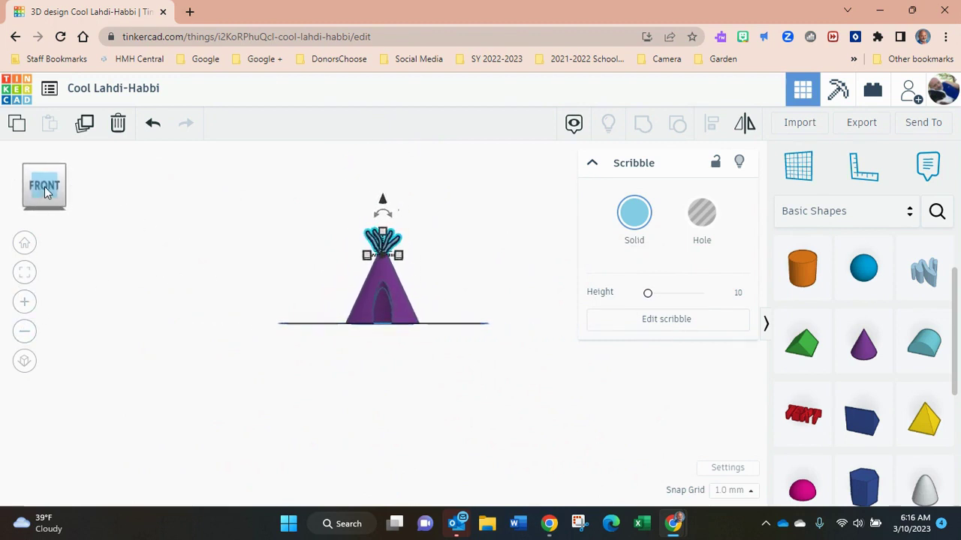
left_click(234, 213)
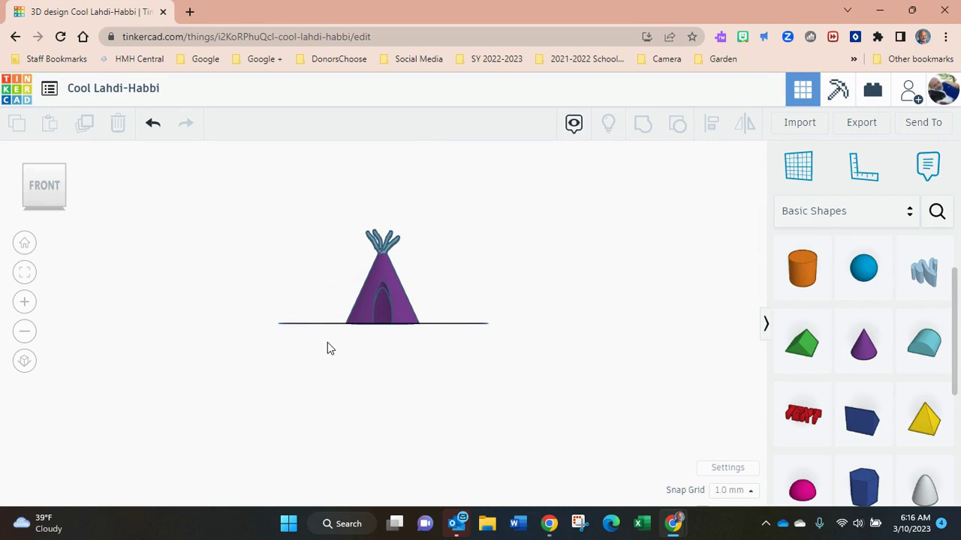
left_click_drag(331, 204, 441, 341)
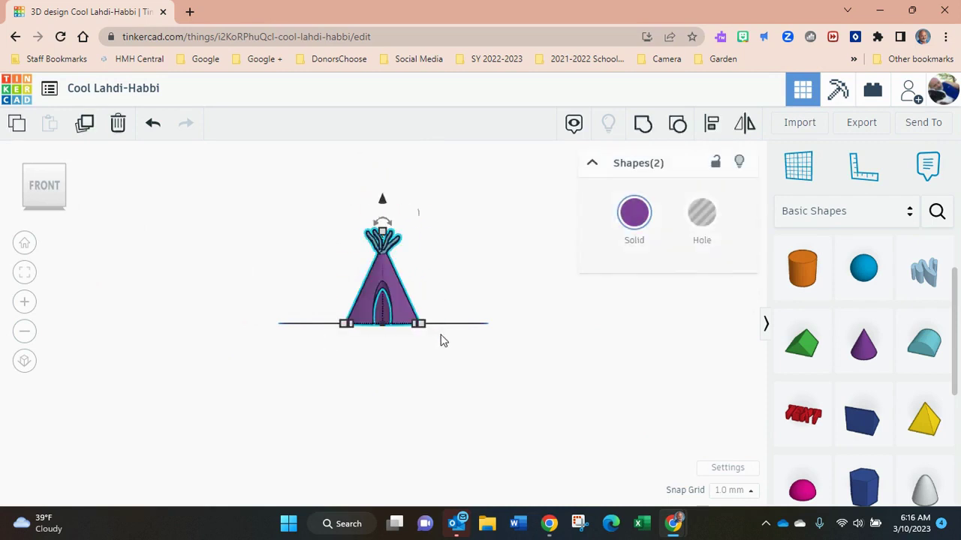
left_click(643, 126)
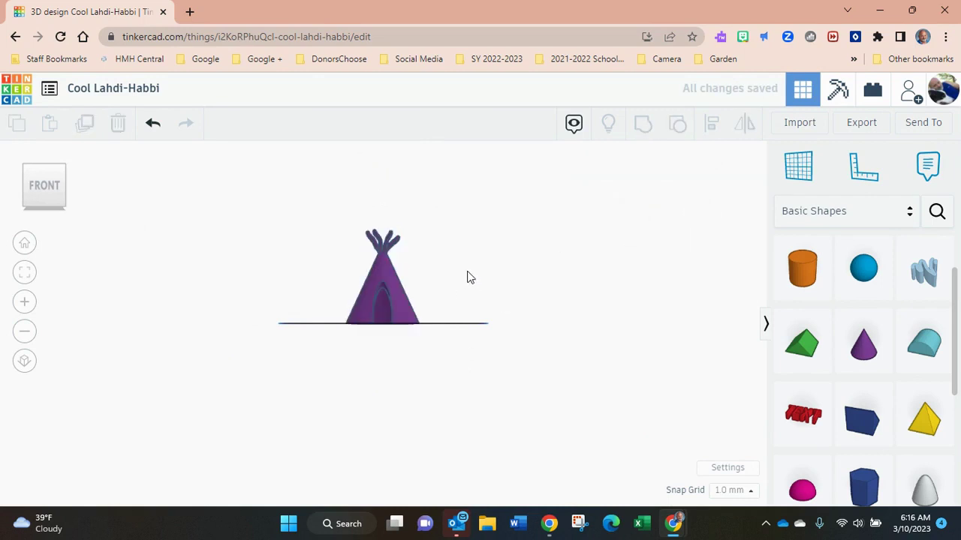
left_click(391, 276)
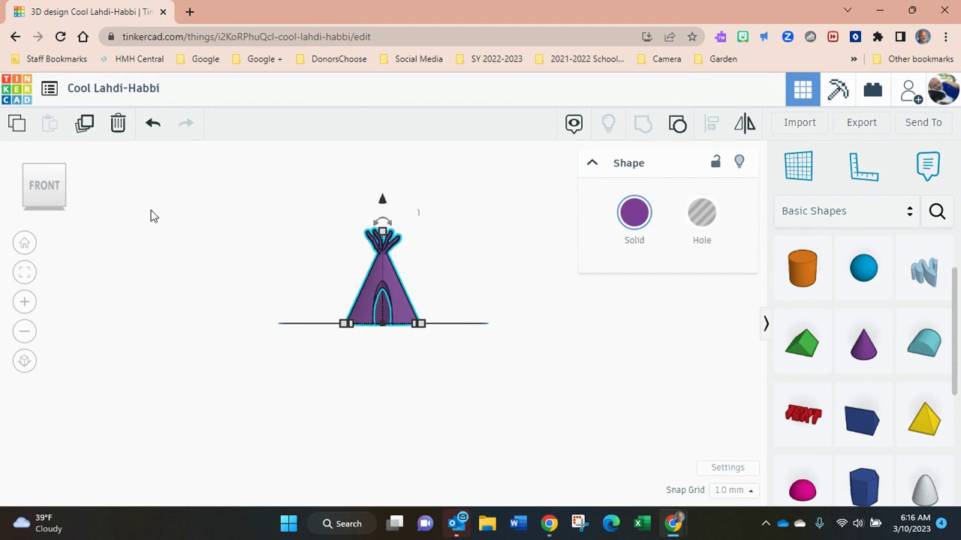
- Search the community shapes for tree and place the holiday Christmas tree at the back right of the workplane, beside the tent
left_click_drag(43, 197, 41, 207)
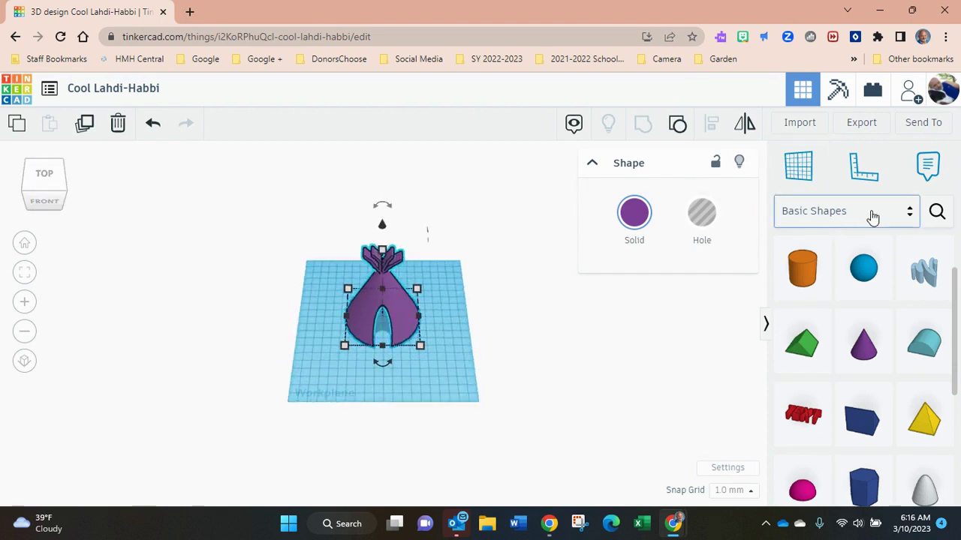
left_click(937, 211)
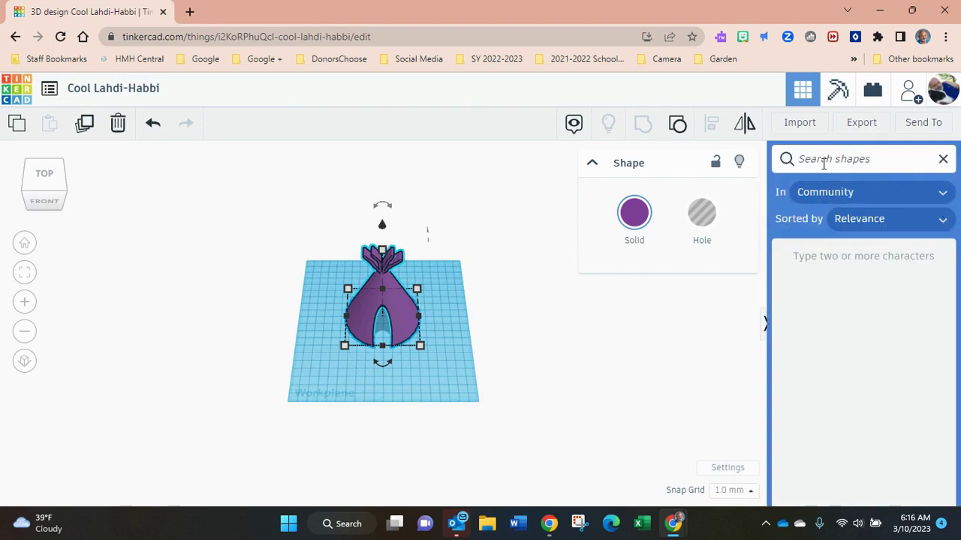
type("tree")
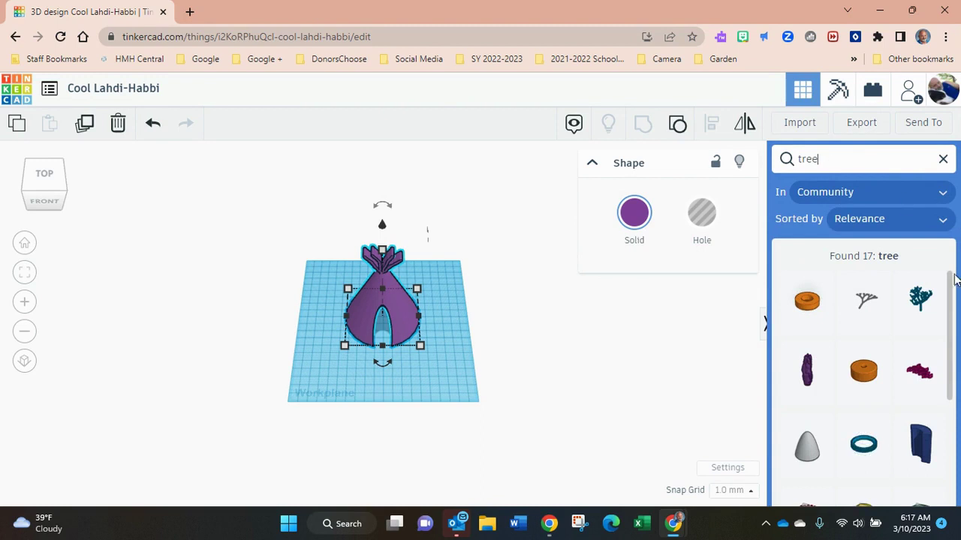
scroll(947, 406, "down", 2)
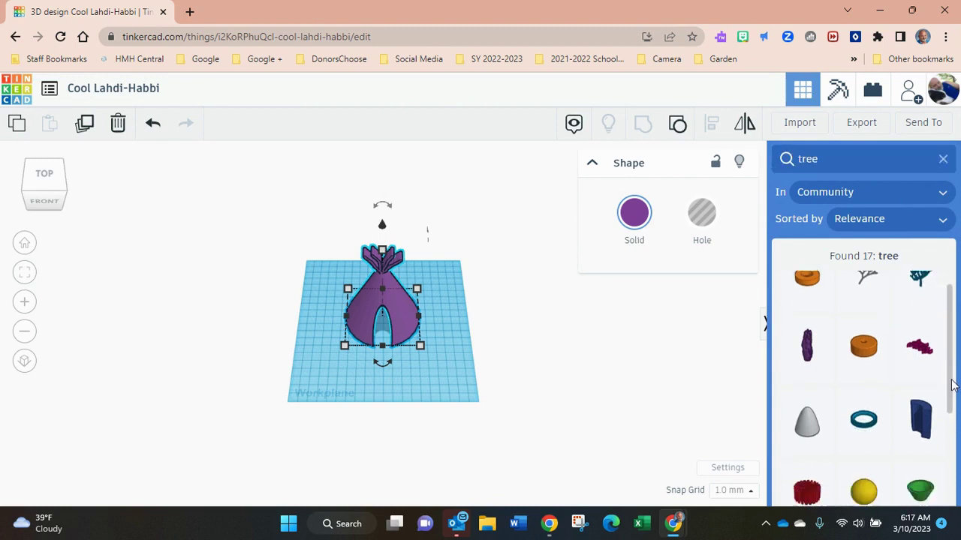
scroll(955, 448, "down", 1)
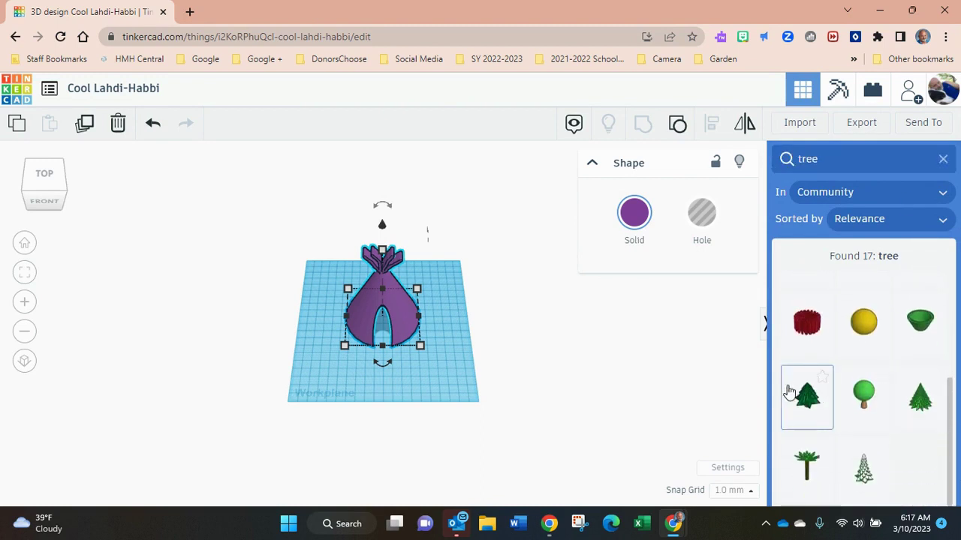
left_click_drag(922, 405, 448, 330)
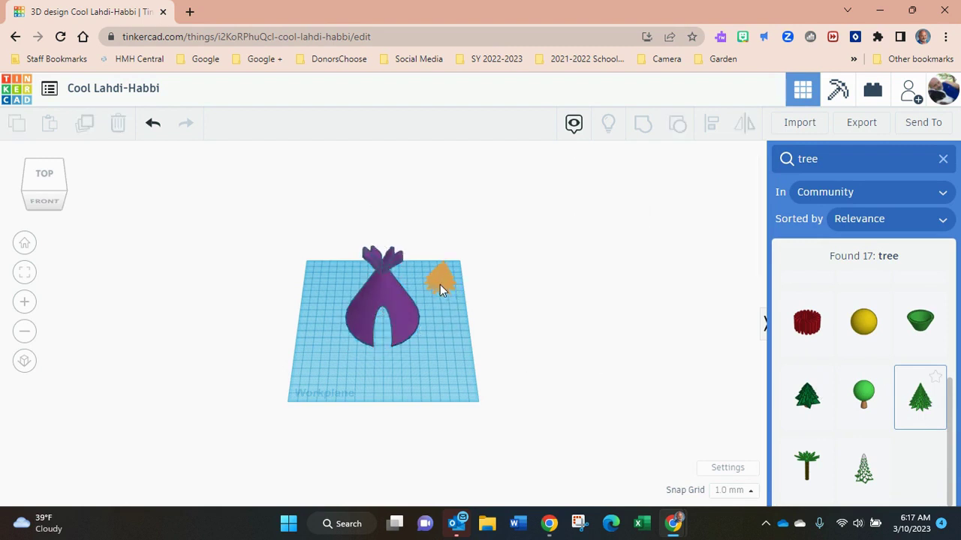
left_click_drag(440, 284, 440, 284)
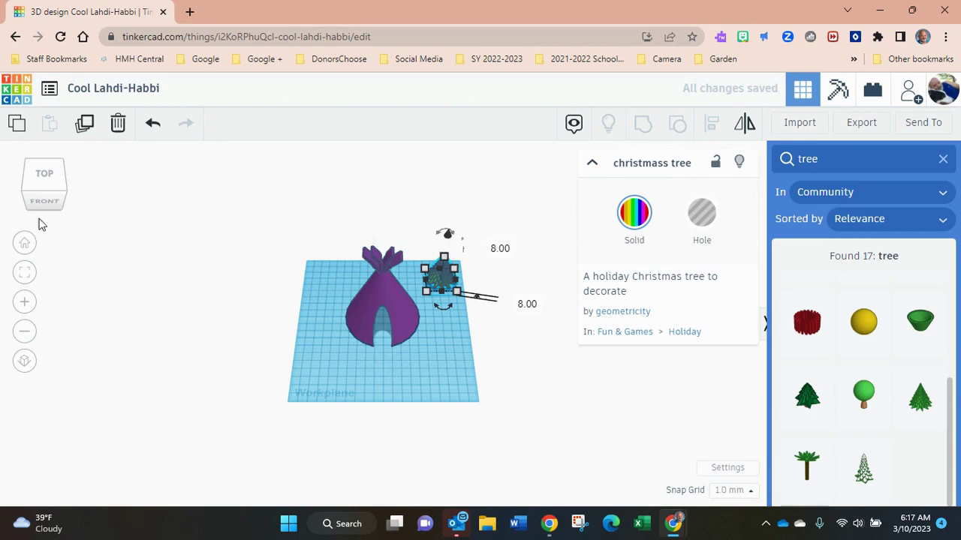
- Stretch the Christmas tree upward from the front view until it is about as tall as the tent
left_click(47, 192)
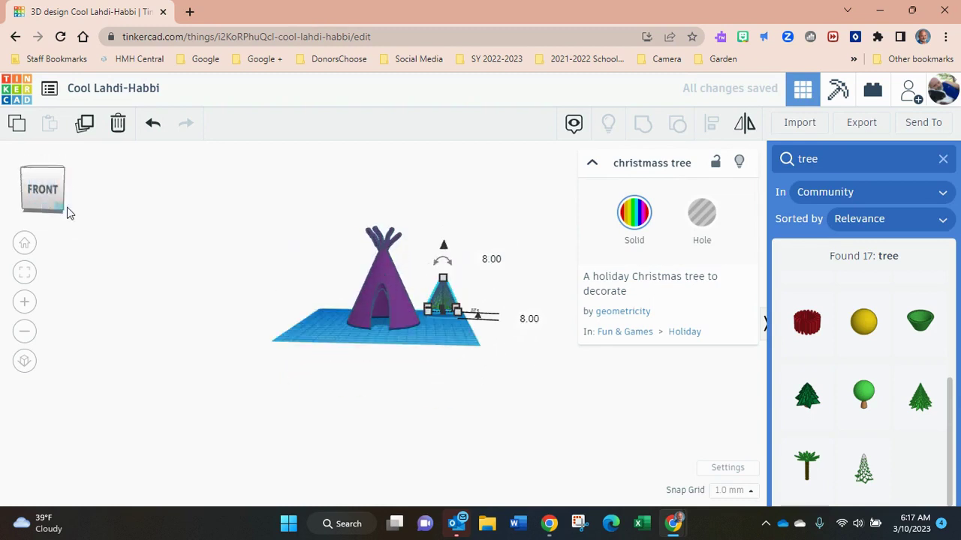
left_click_drag(435, 286, 441, 263)
left_click(447, 346)
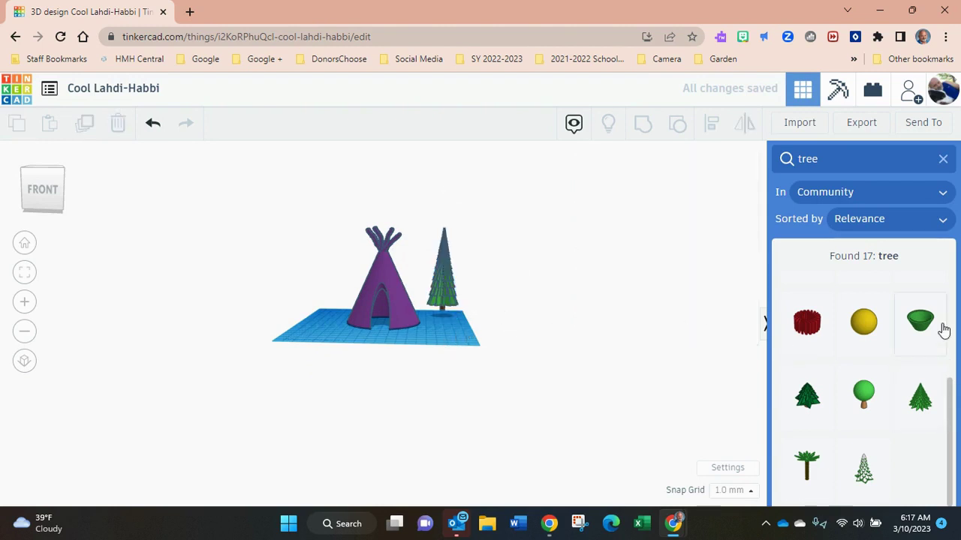
- Search the community shapes for fire and for people
left_click(810, 158)
double_click(811, 157)
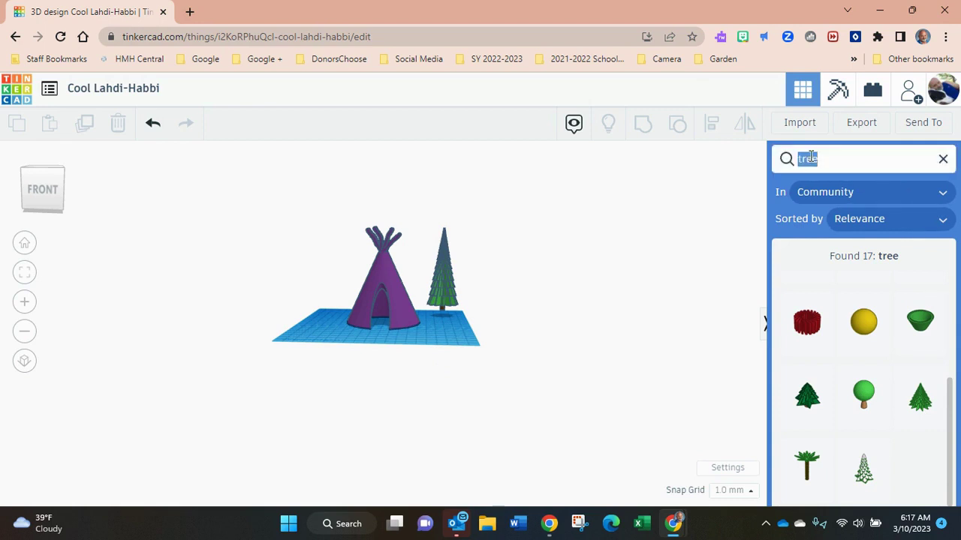
type("fire")
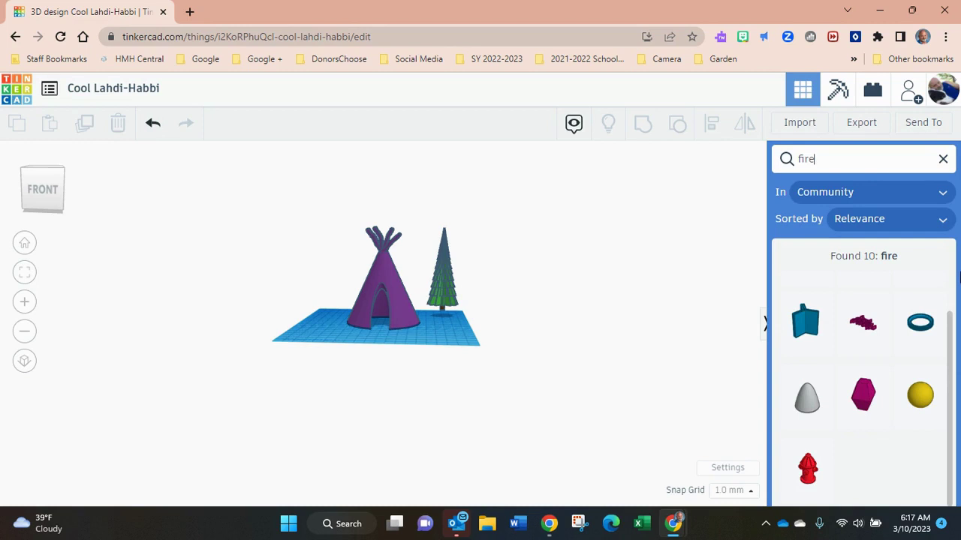
left_click_drag(814, 159, 750, 166)
type("people")
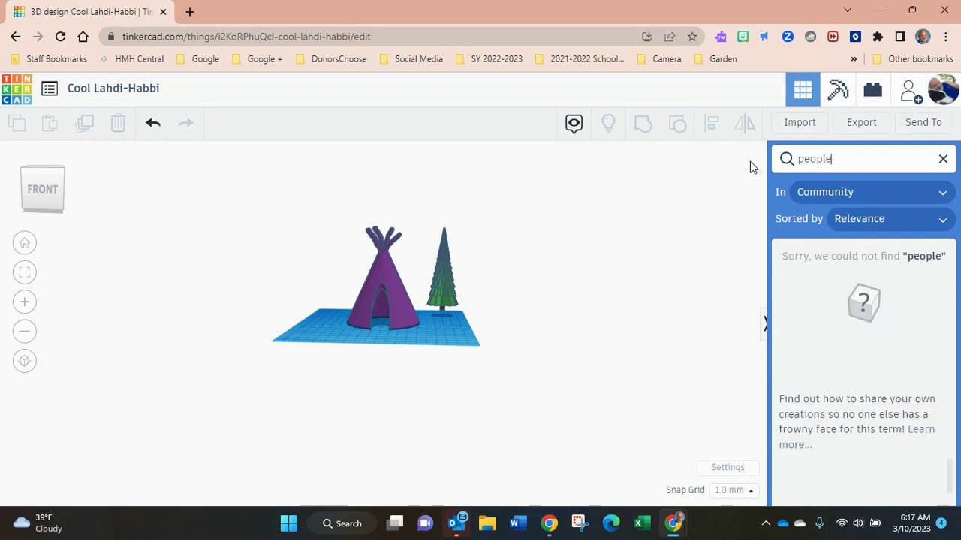
- Search the community shapes for boy and place the standing boy in the red shirt near the workplane's front right corner
left_click_drag(838, 161, 764, 165)
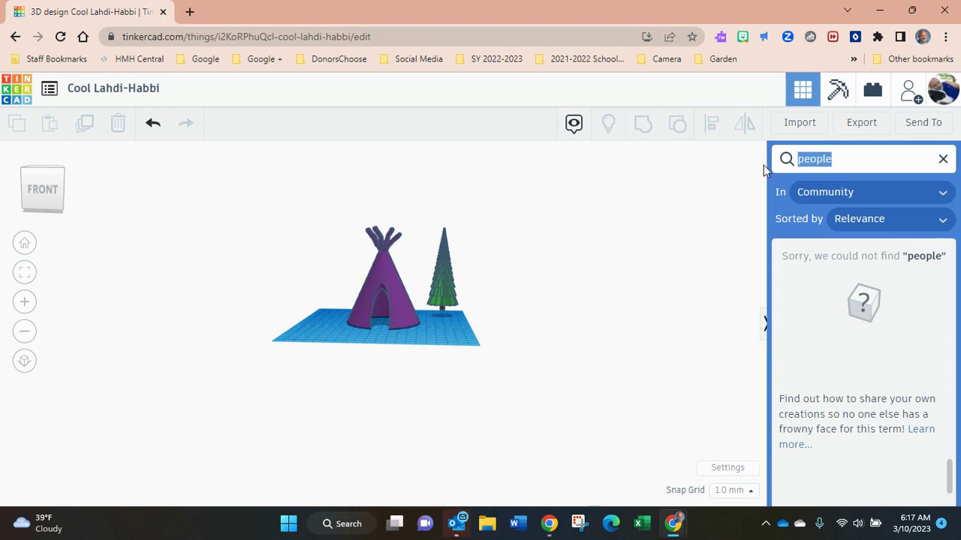
type("boy")
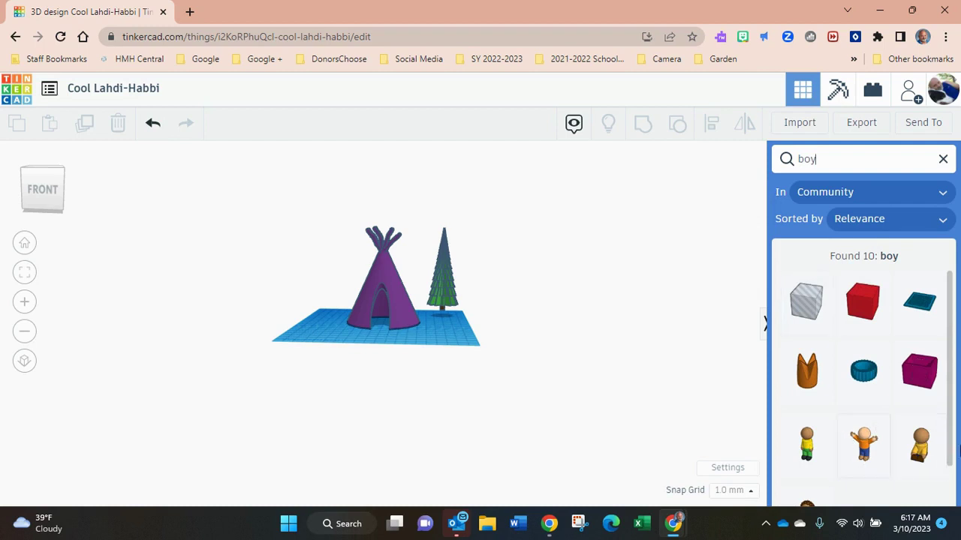
scroll(953, 443, "down", 1)
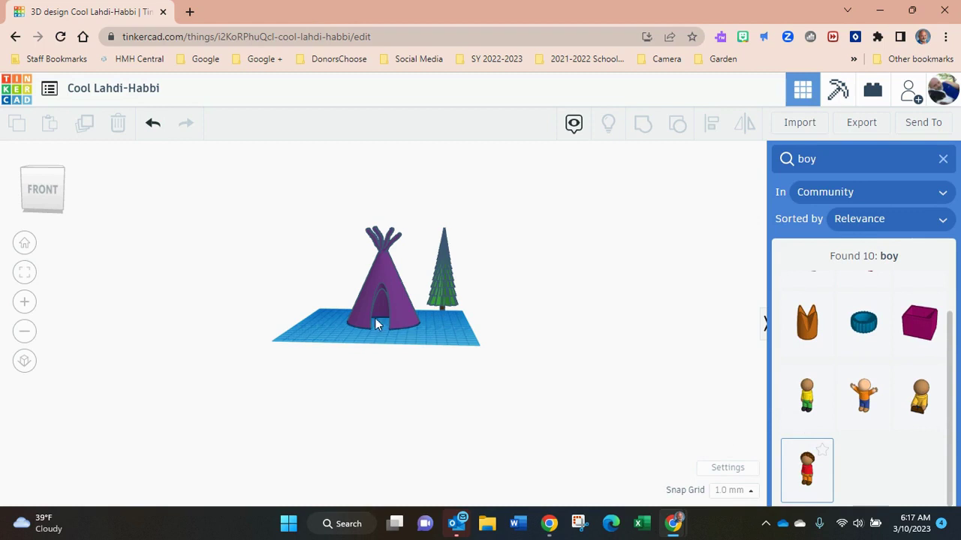
left_click(467, 336)
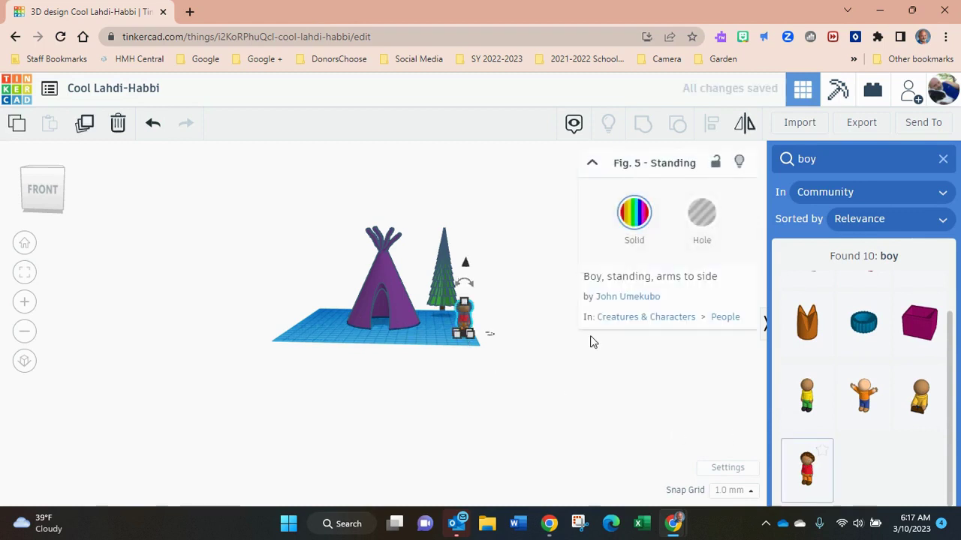
left_click(316, 317)
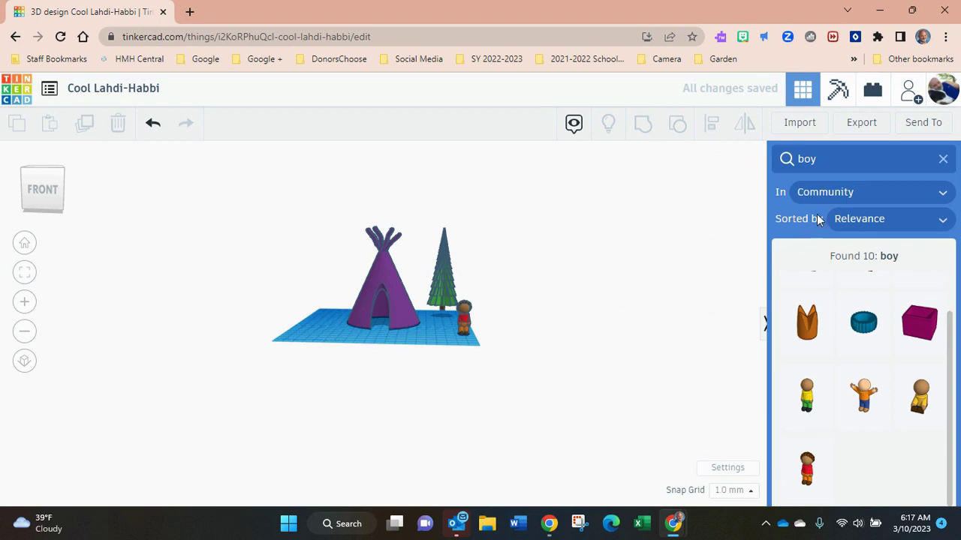
- Search the community shapes for indian and for horse
left_click(819, 162)
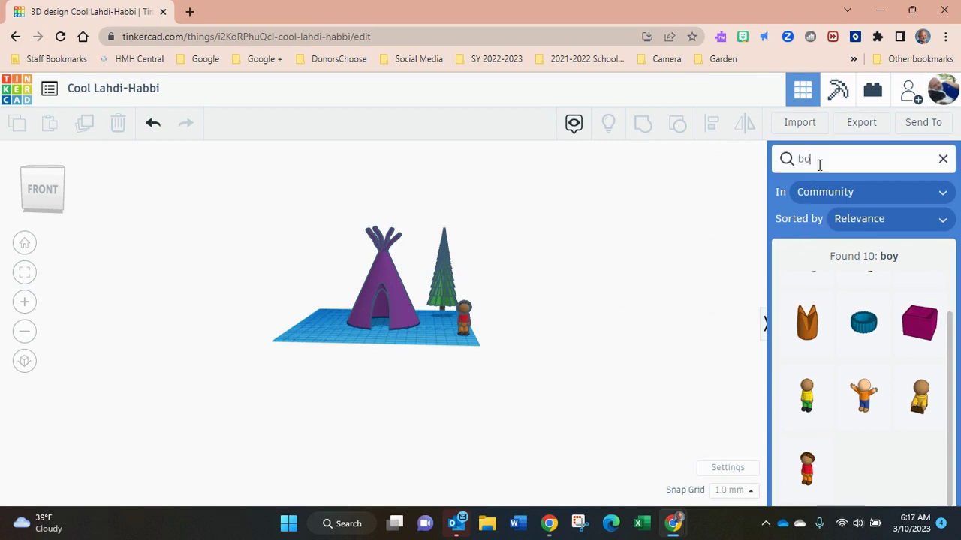
key("BackSpace")
key("BackSpace")
type("indian")
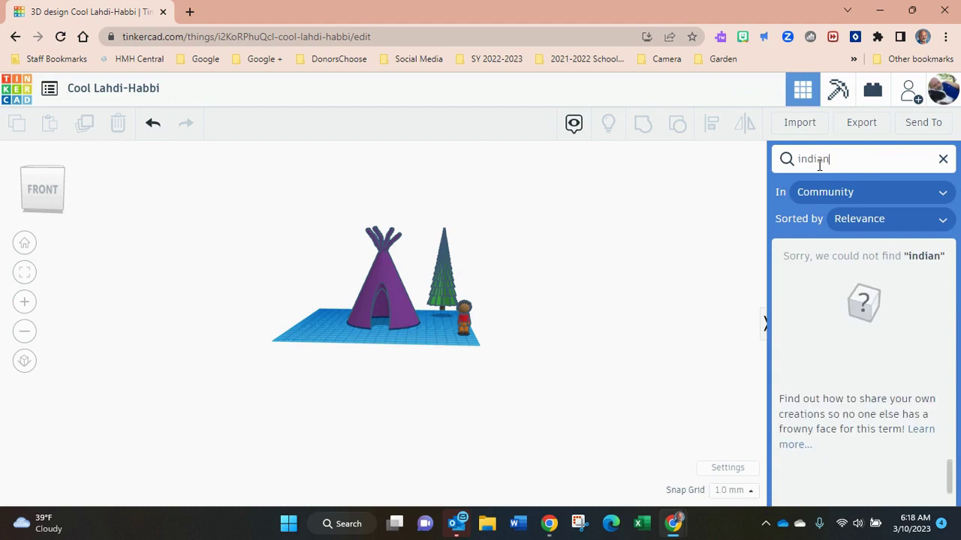
double_click(819, 166)
type("horse")
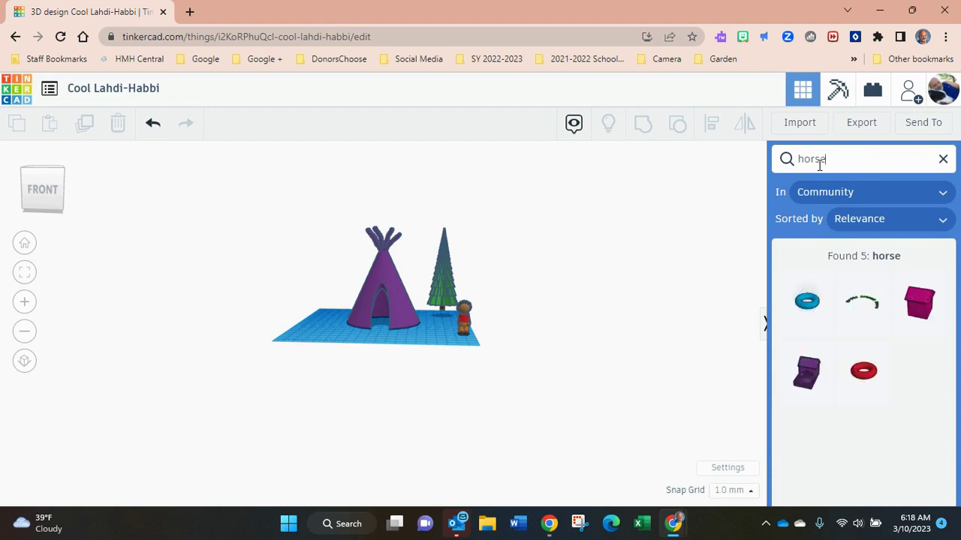
- Search the community shapes for elephant, and view the tent scene from slightly above
double_click(819, 166)
type("elepjant")
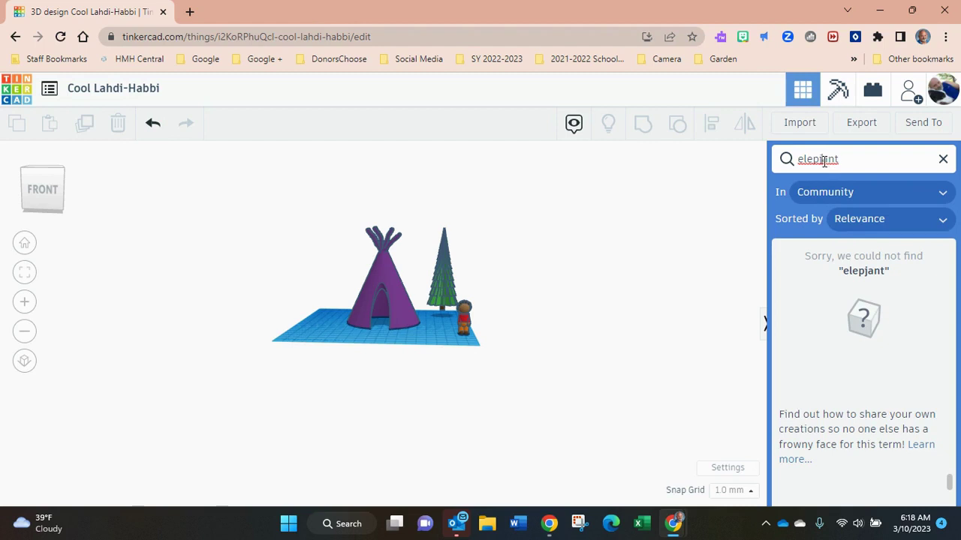
key("BackSpace")
type("h")
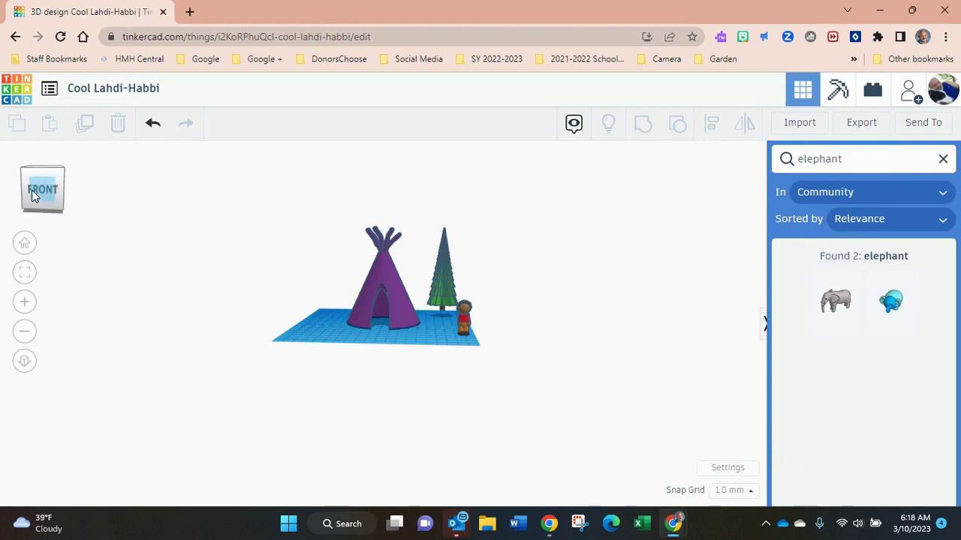
left_click_drag(32, 193, 33, 197)
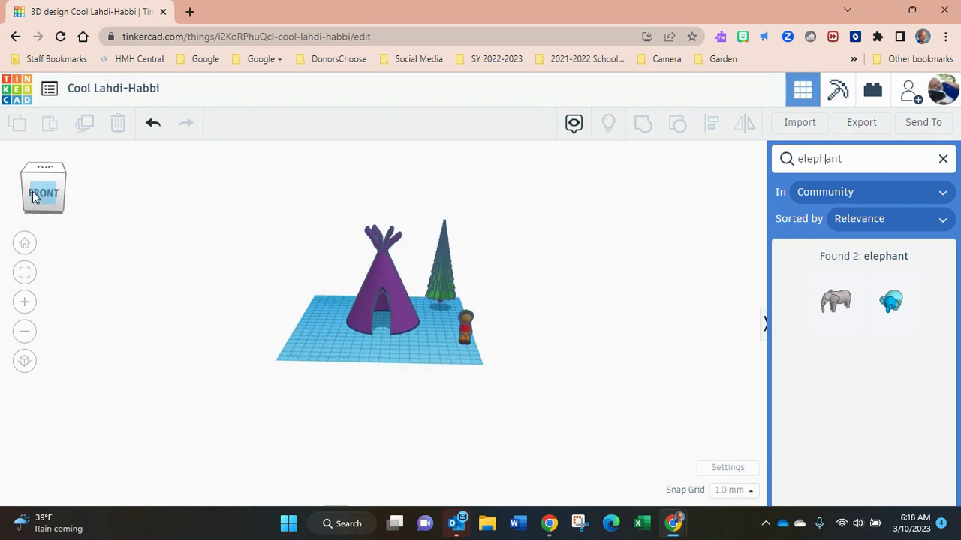
- Clear the community shape search and place a red Text shape from Basic Shapes on the workplane in front of the tent
left_click(381, 258)
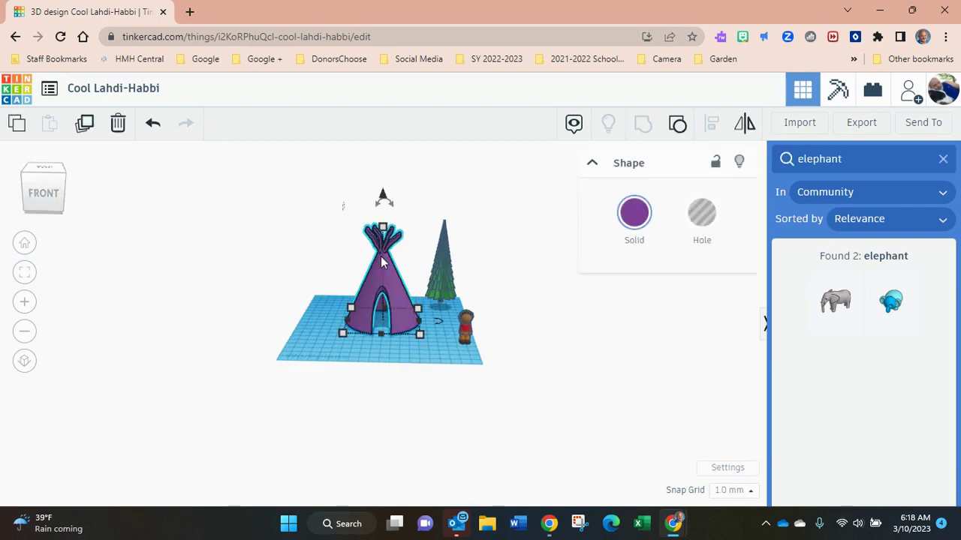
left_click(41, 193)
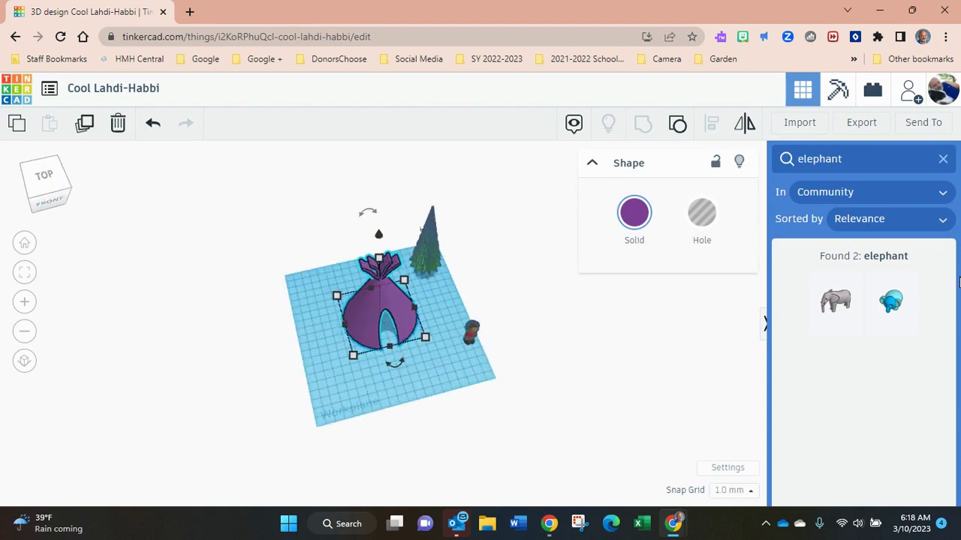
left_click(943, 160)
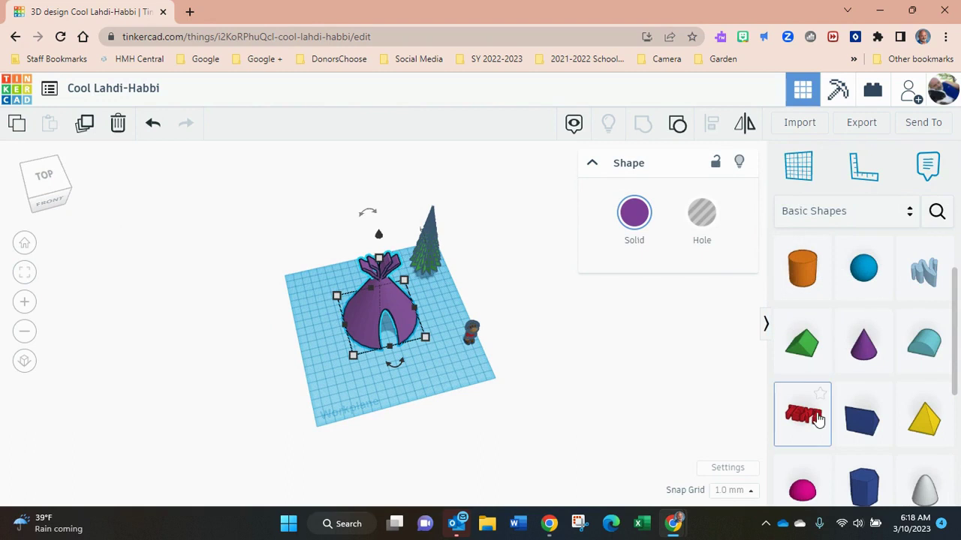
left_click(388, 385)
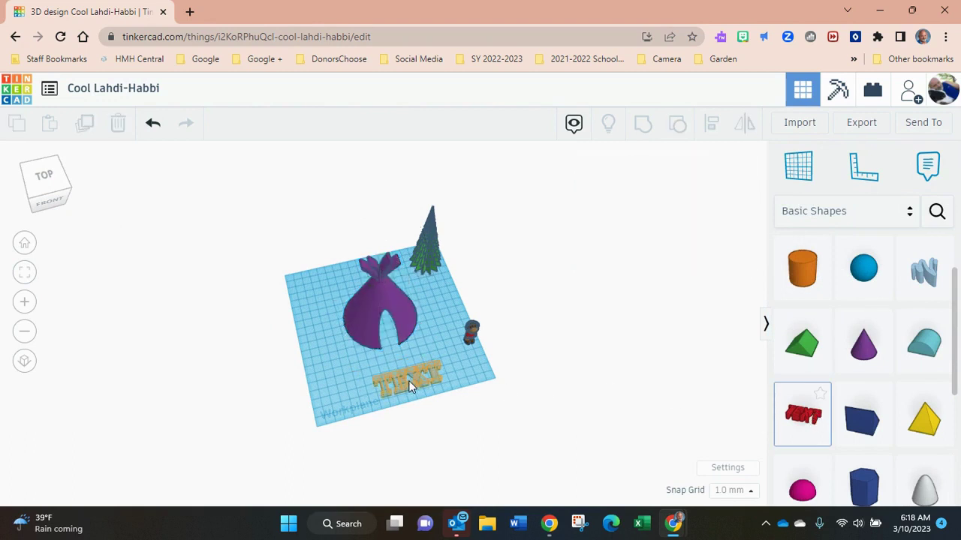
left_click(409, 385)
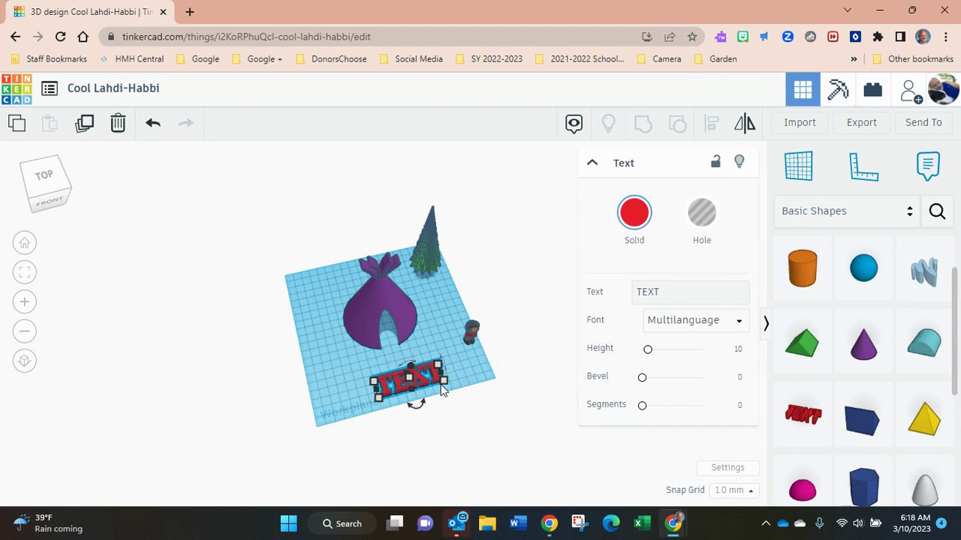
- Open the wording of the red text shape in front of the tent for editing, and deselect the shape
left_click(667, 289)
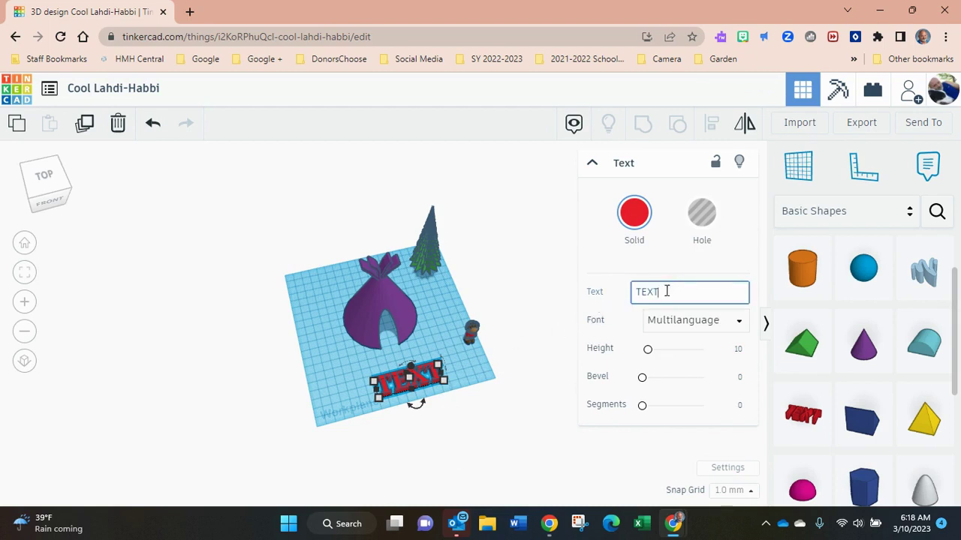
left_click(659, 290)
left_click(661, 290)
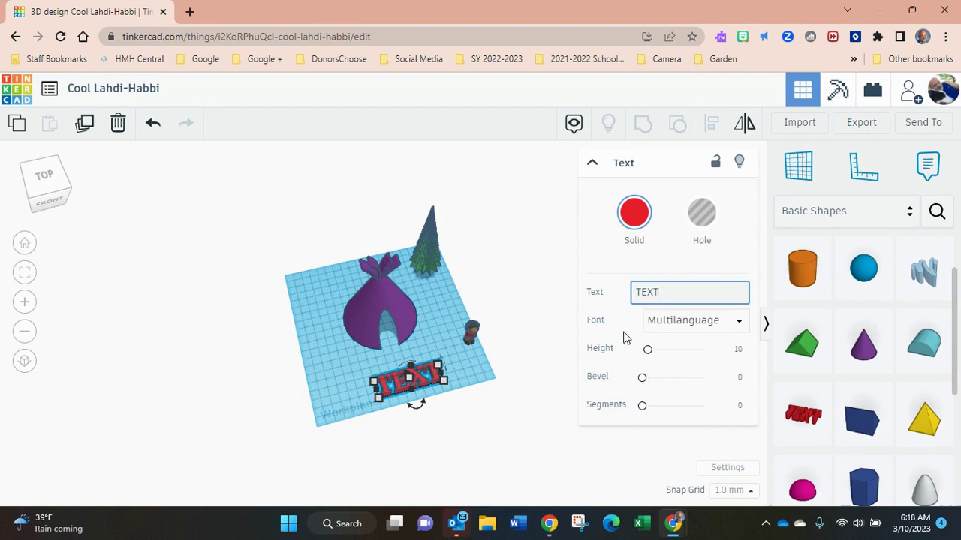
left_click(546, 222)
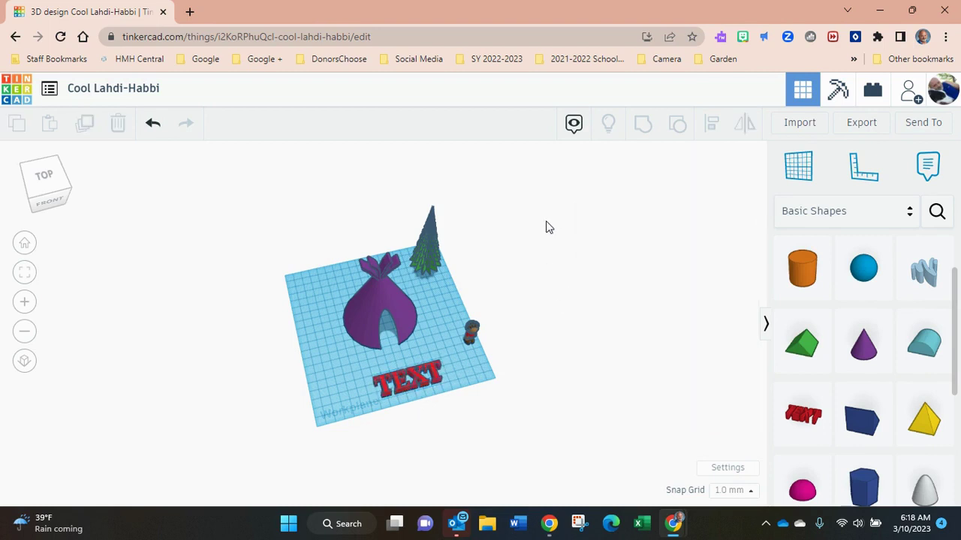